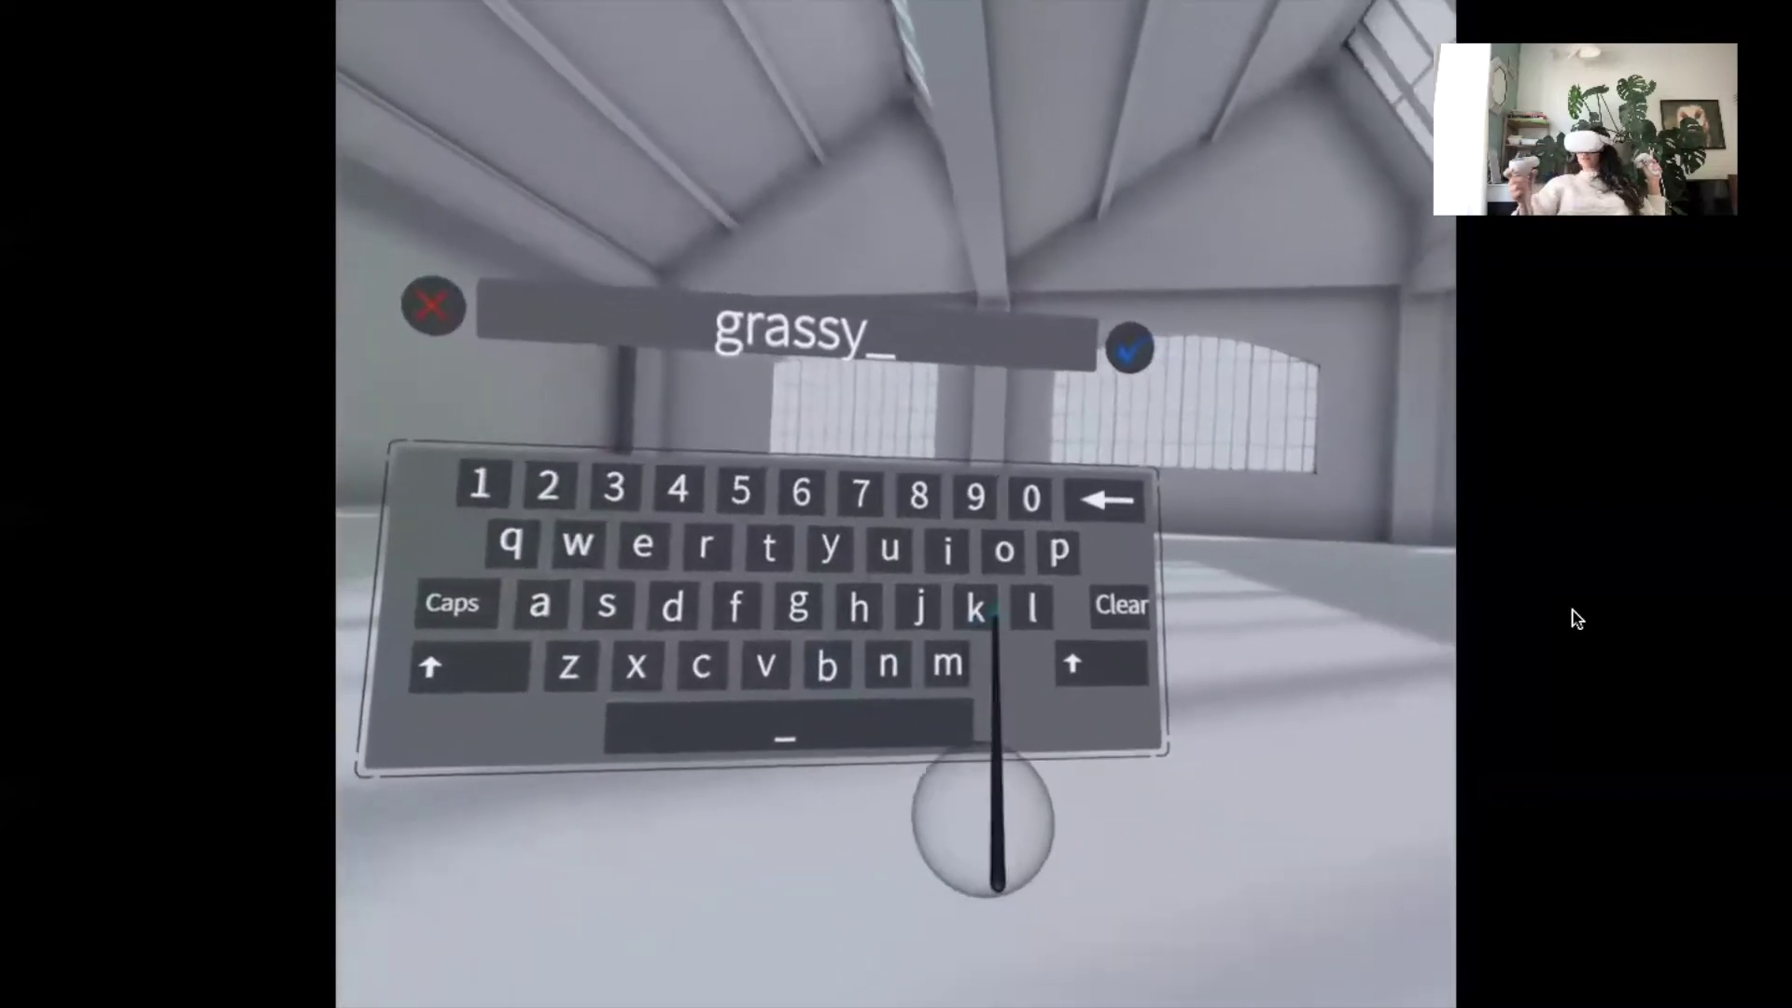
Complete the export name as grassy_knoll and confirm it
type("kn")
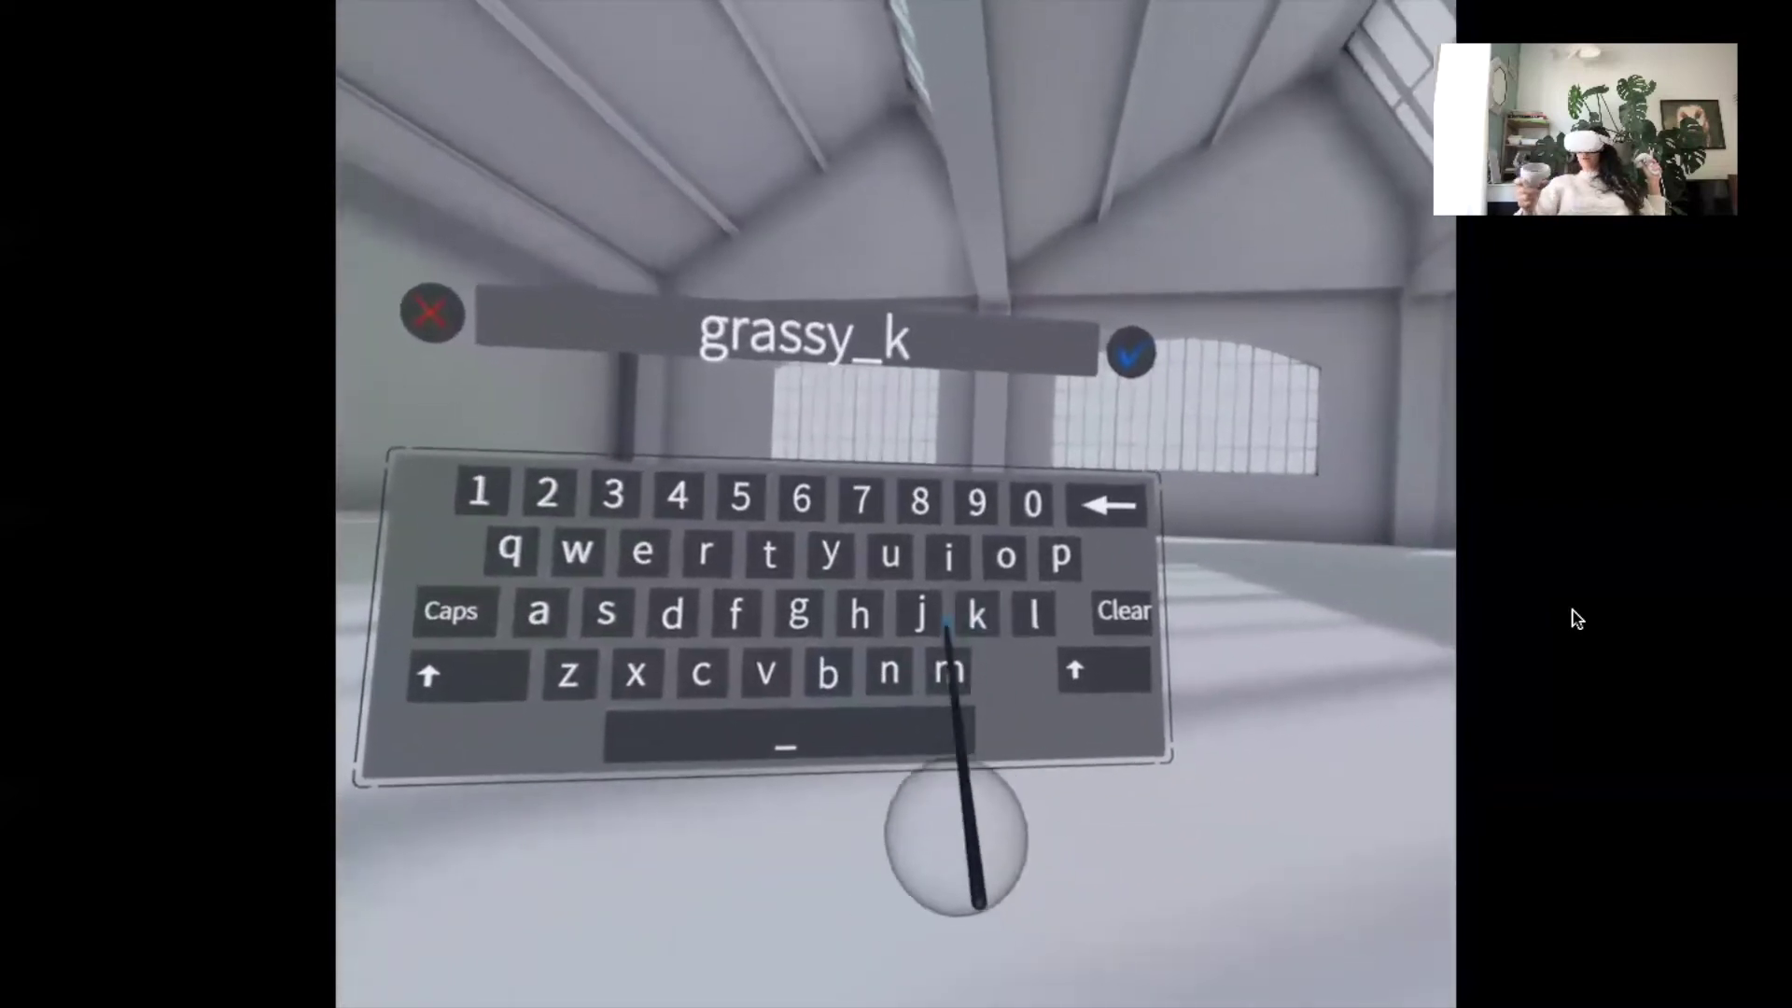
type("oll")
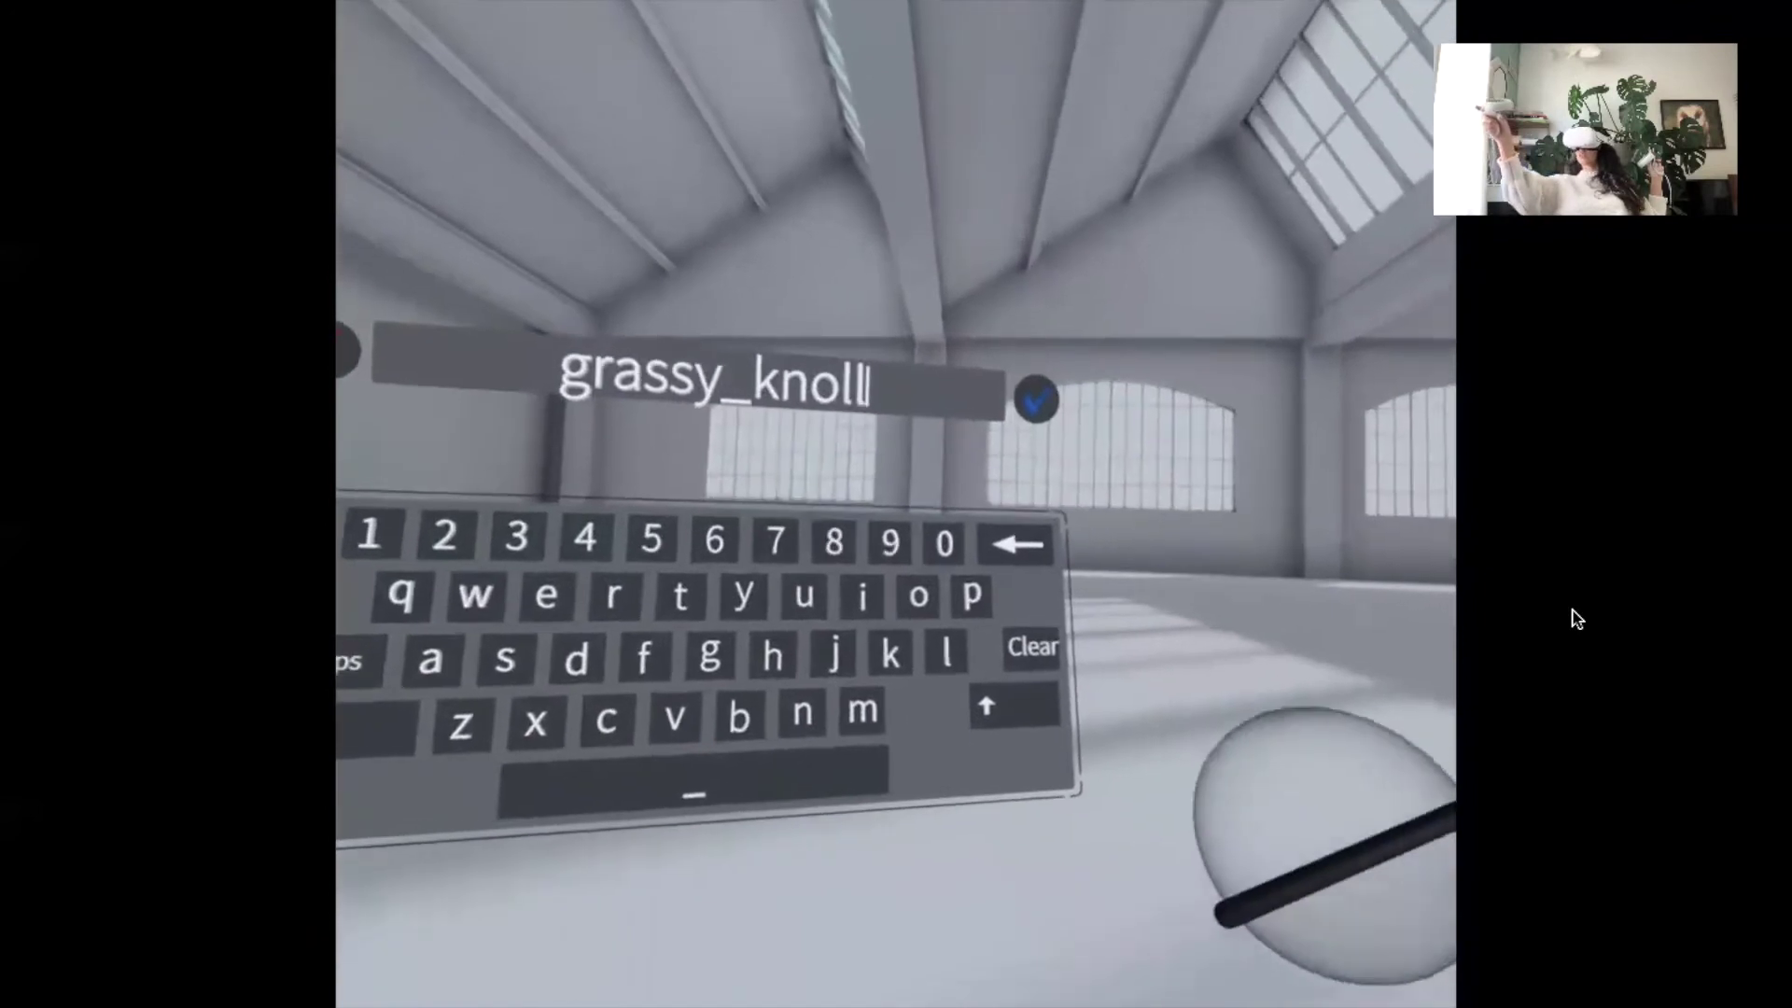
key("Return")
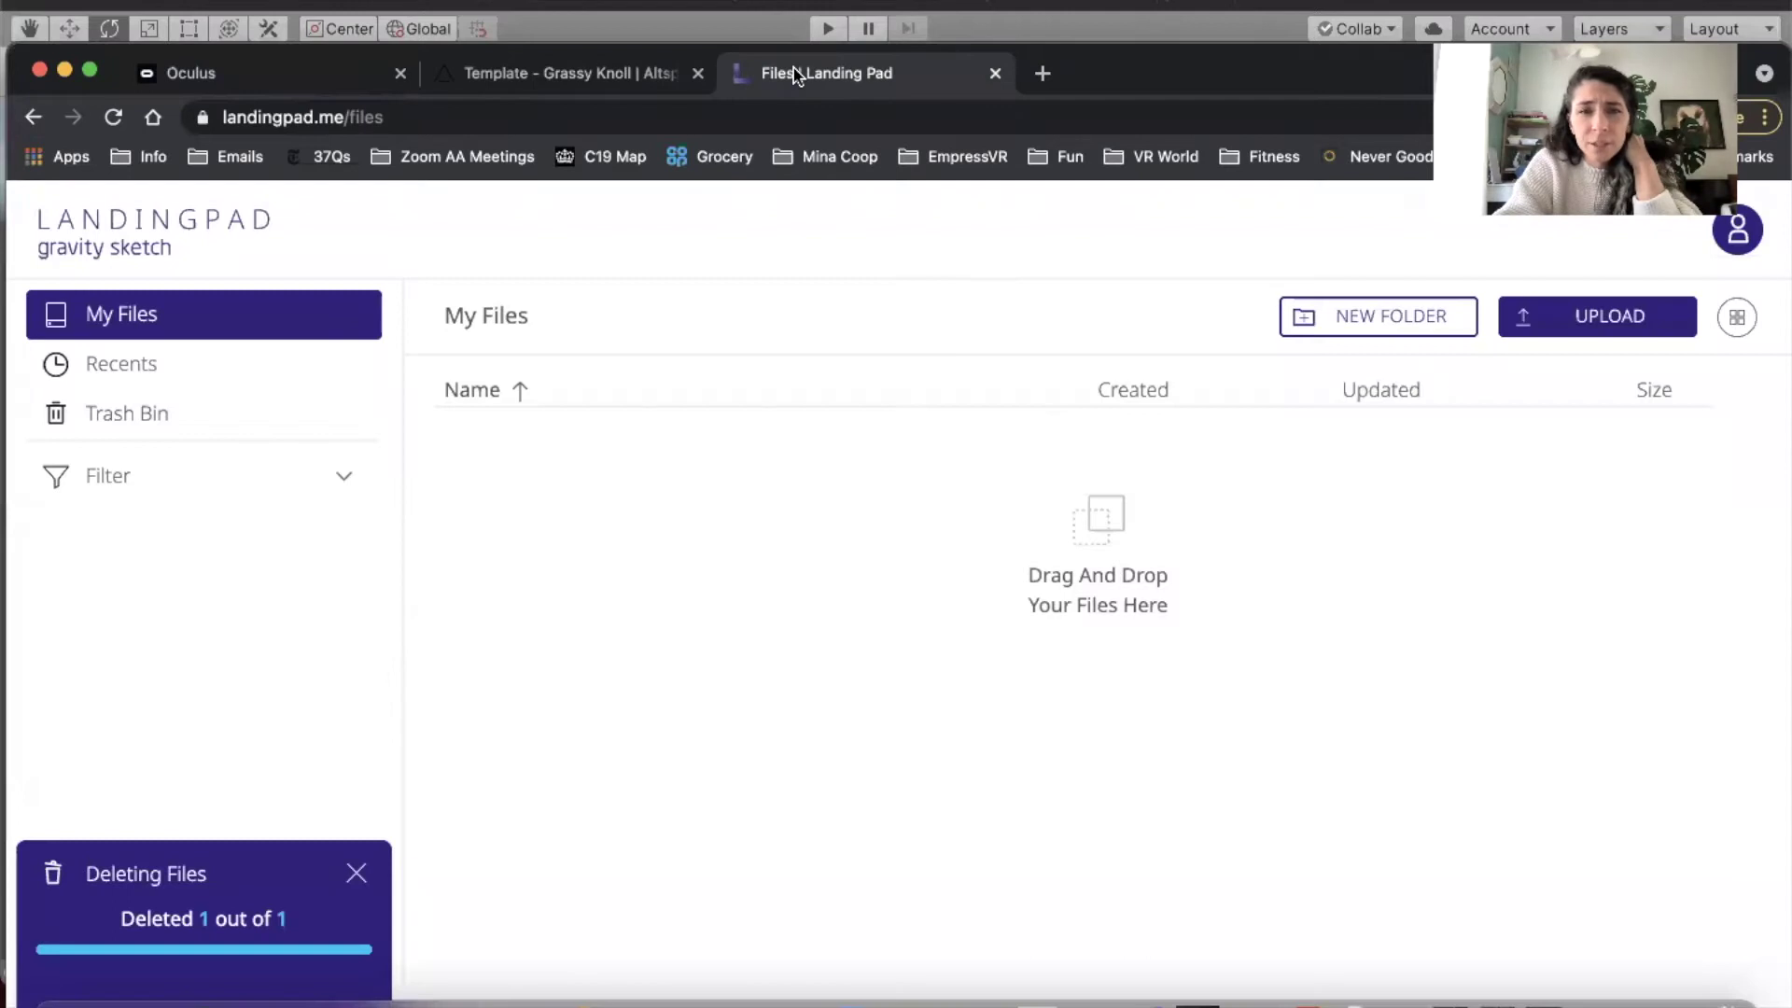
Refresh the Landing Pad file list in the browser and download grassy_knoll.zip
left_click(114, 118)
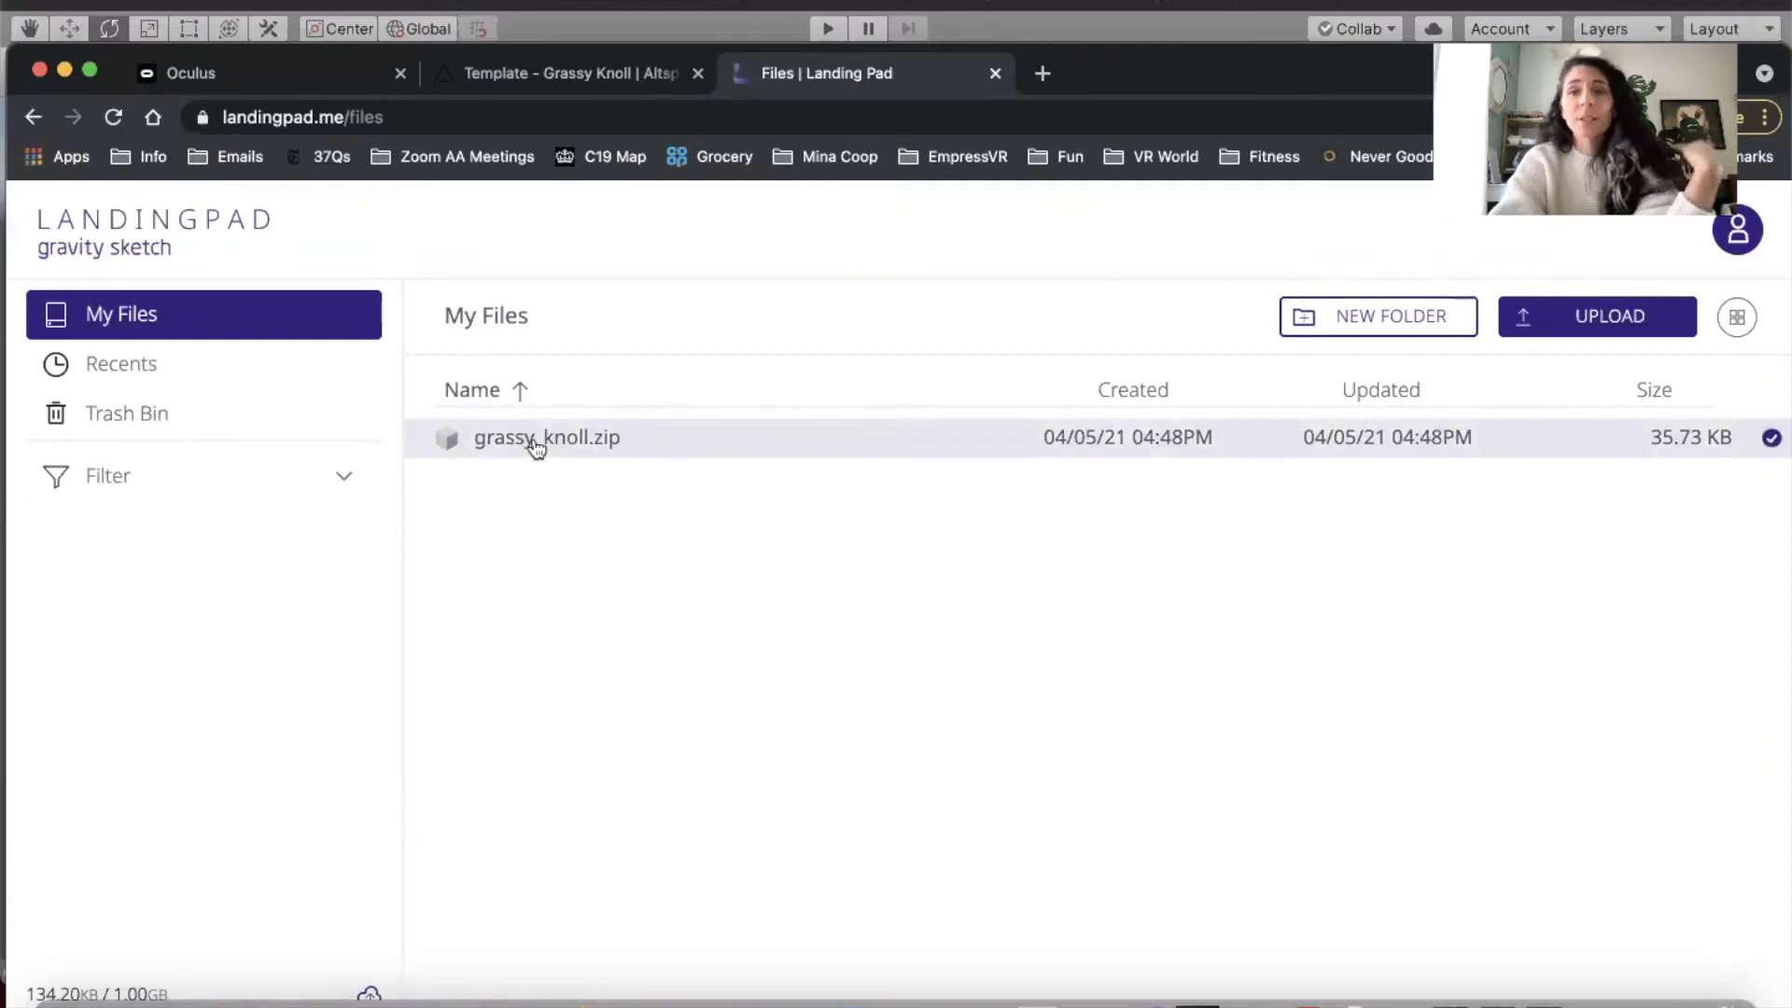
left_click(537, 443)
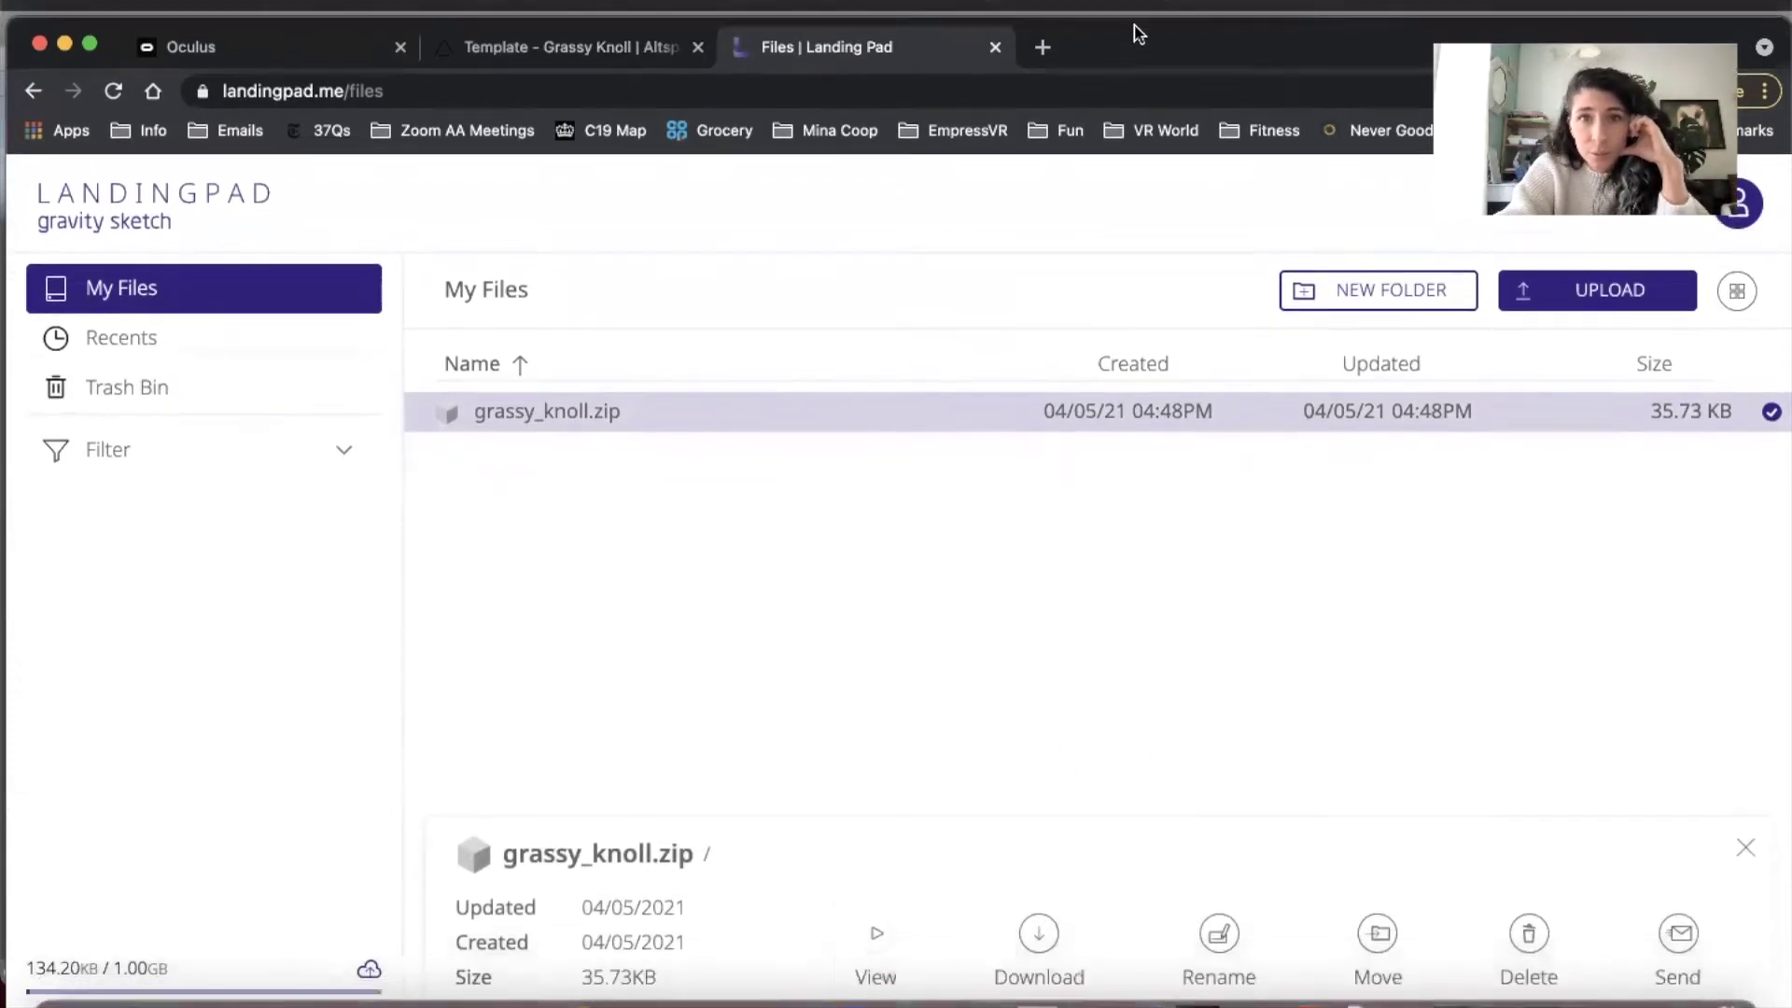
left_click(1032, 910)
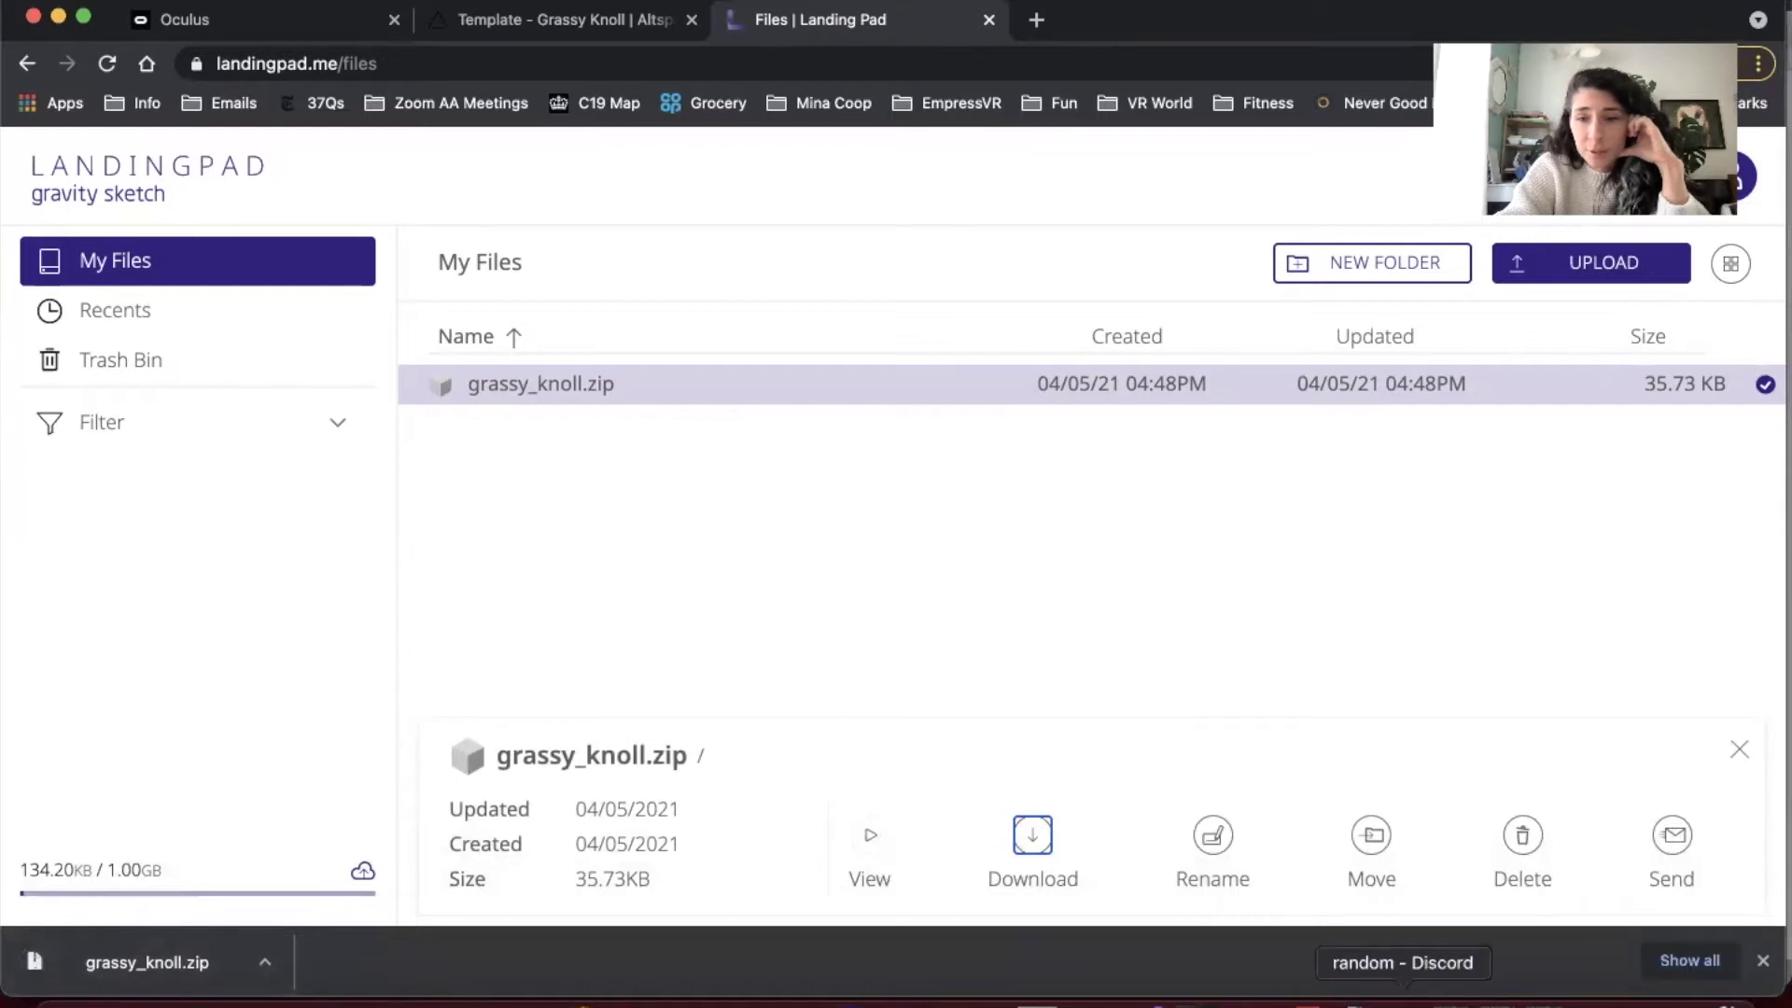
Extract the downloaded grassy_knoll.zip archive in the Downloads folder
left_click(1360, 999)
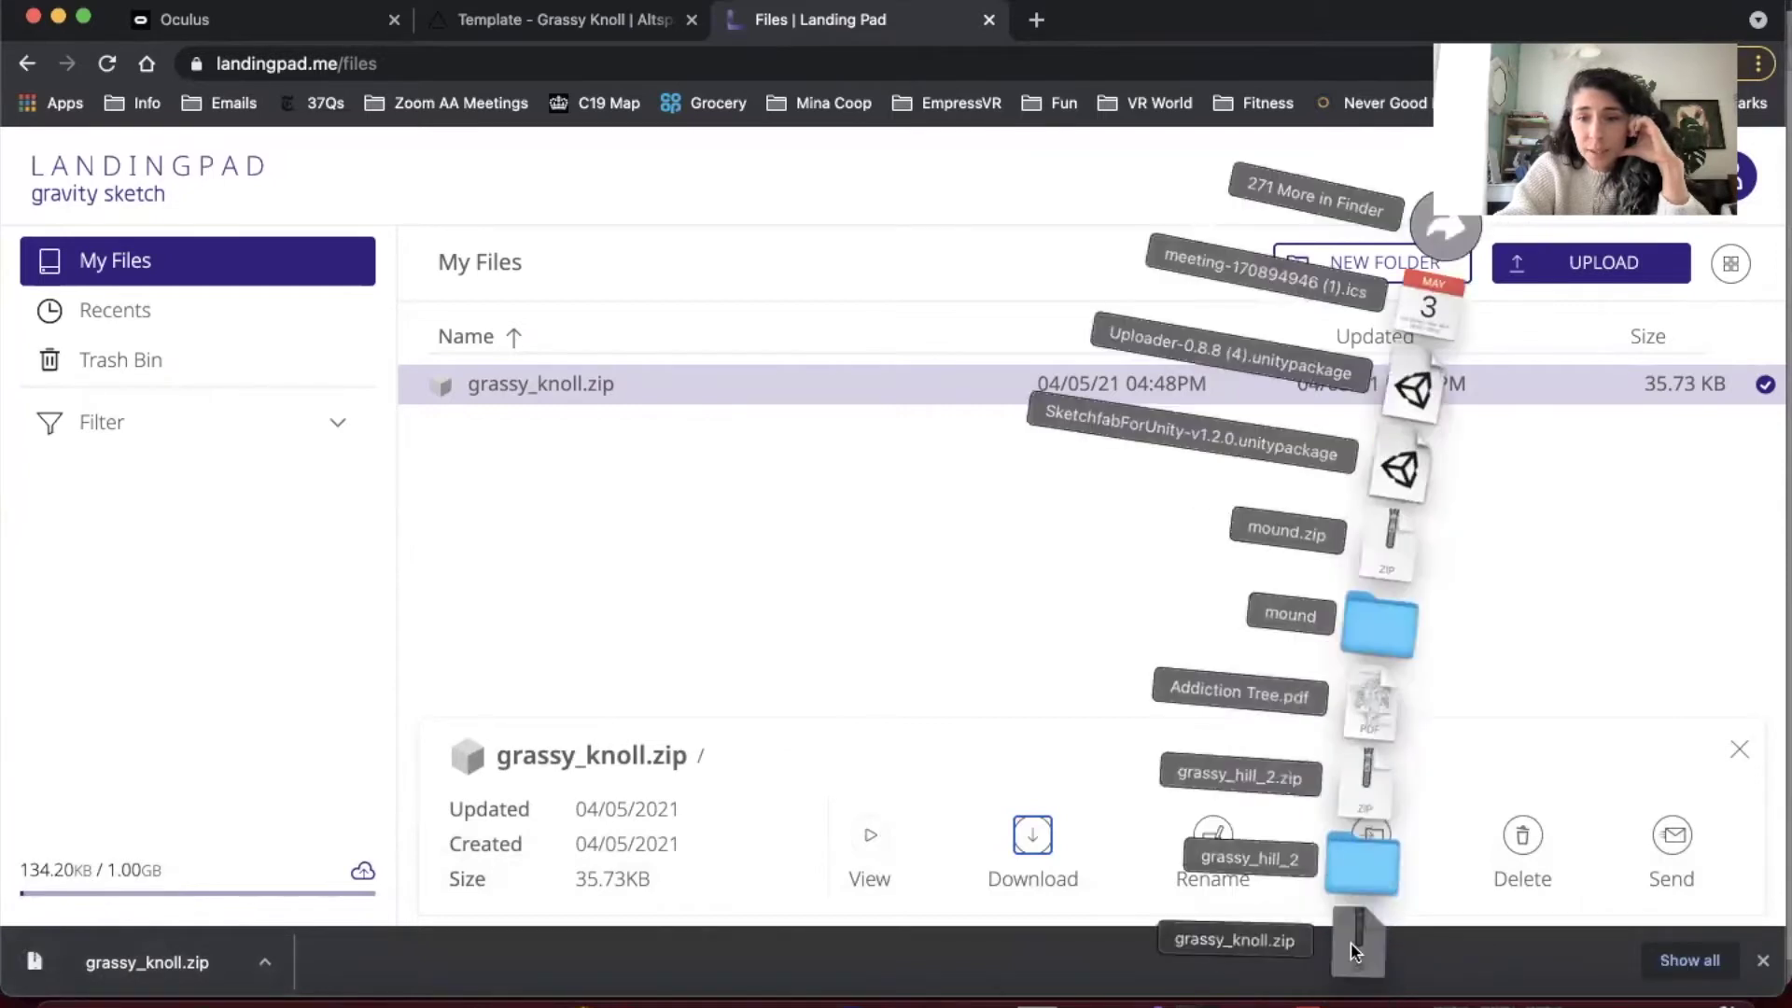
left_click(1354, 945)
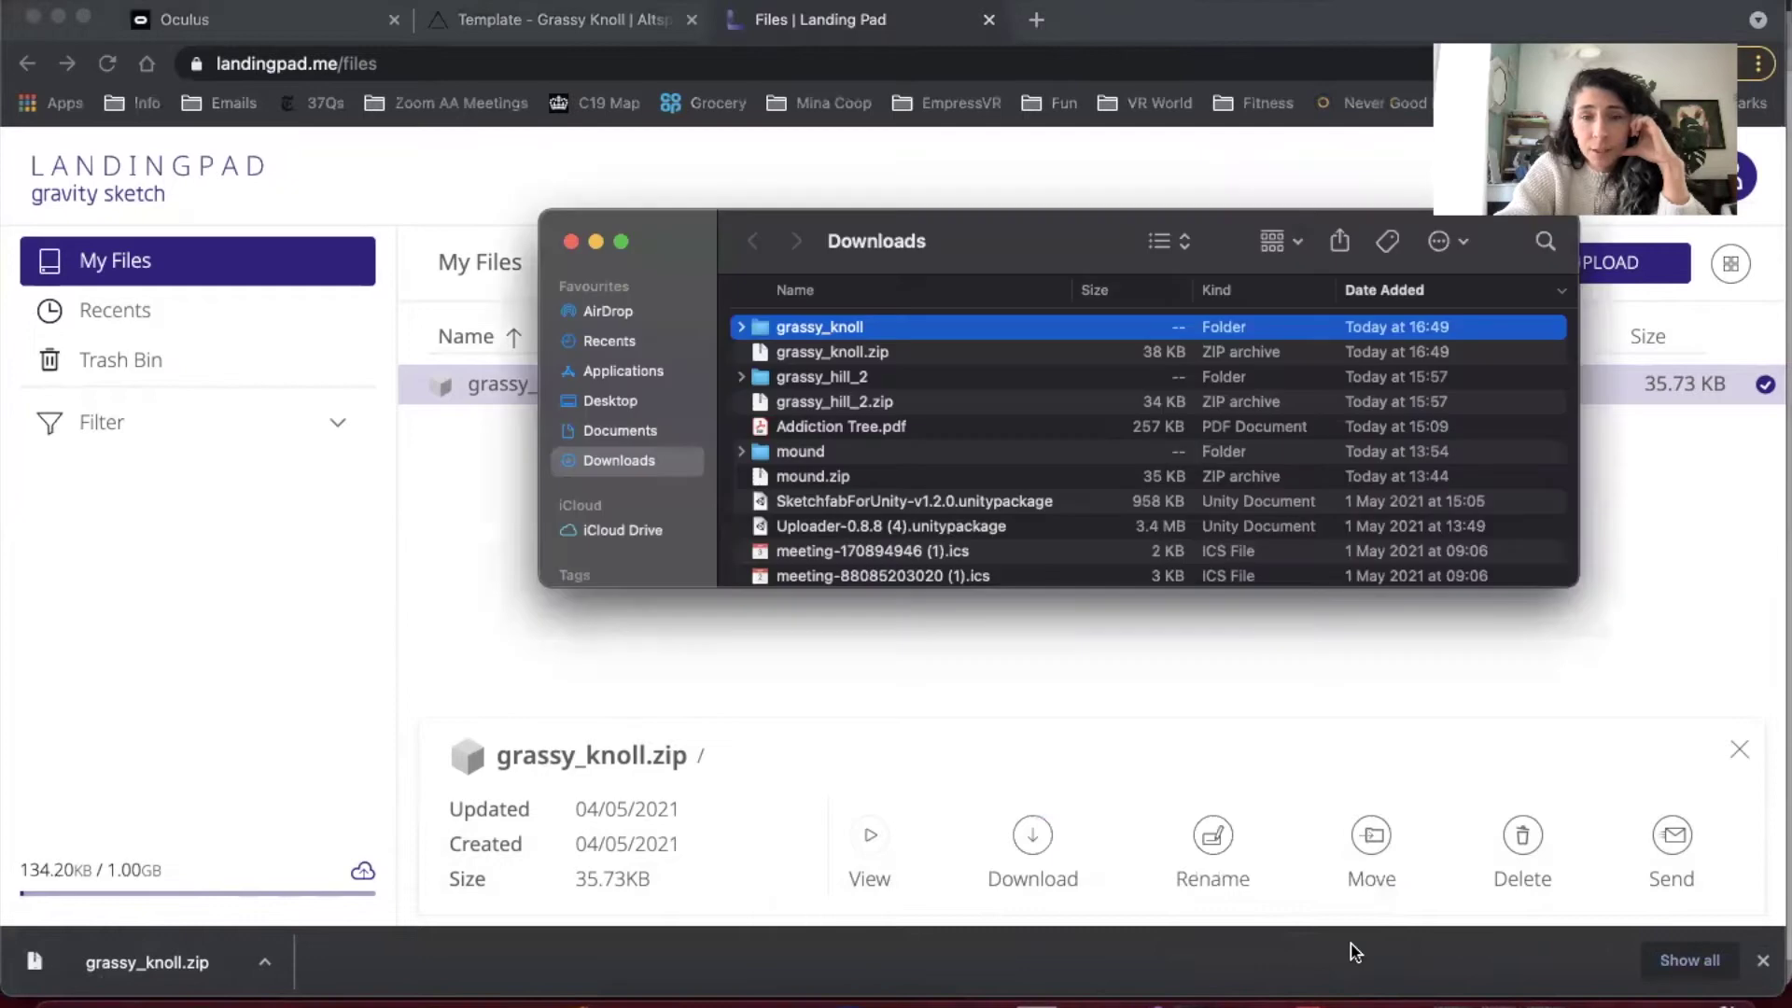
left_click(1516, 661)
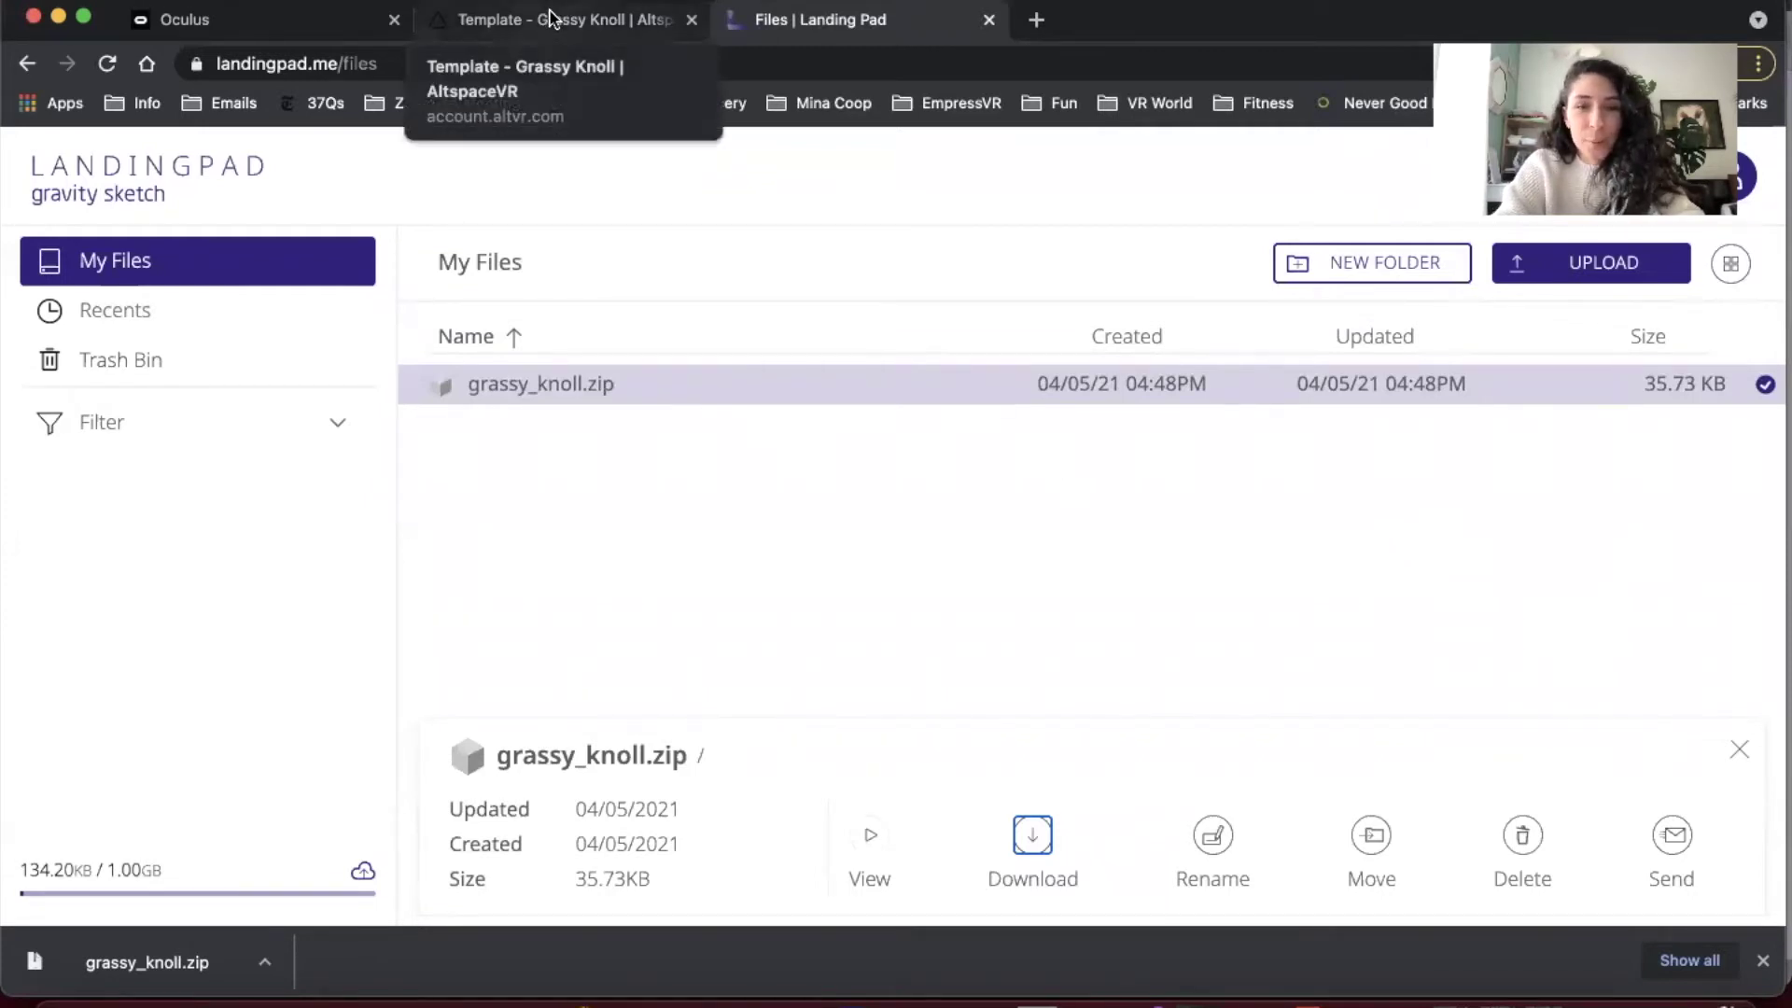
Switch to the Unity project and select the Grassy Knoll template in the AltspaceVR build settings
key("ctrl+Up")
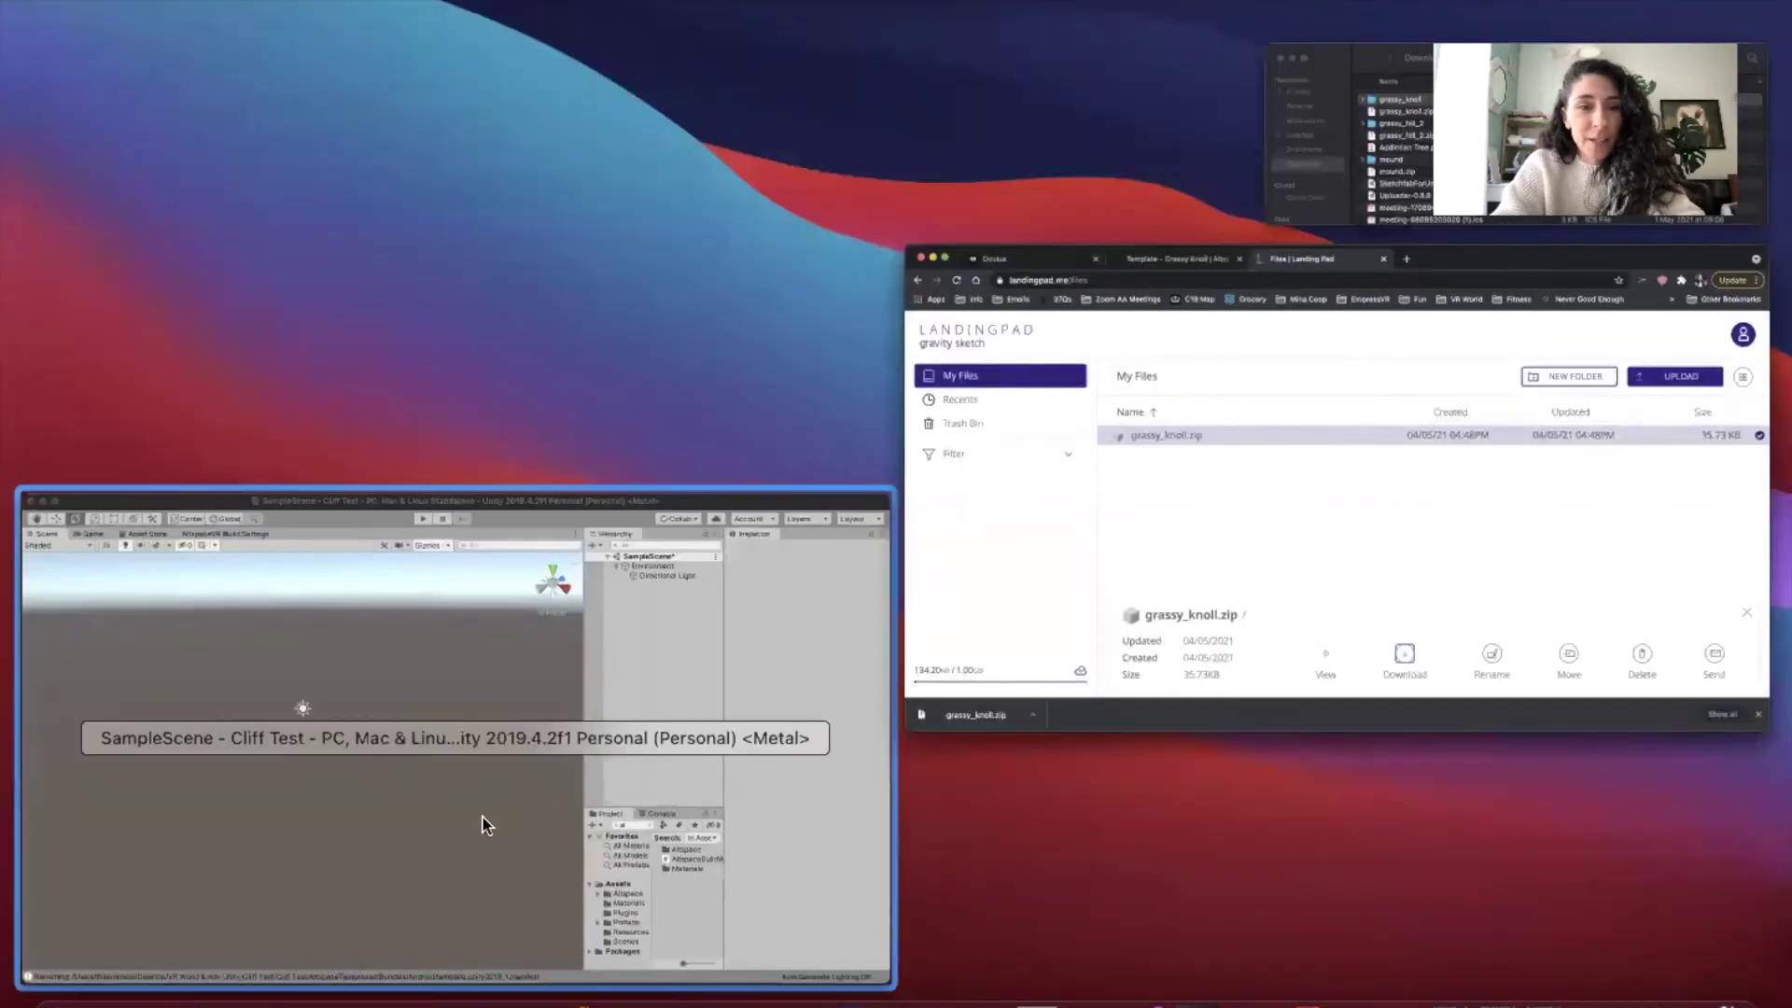
left_click(482, 823)
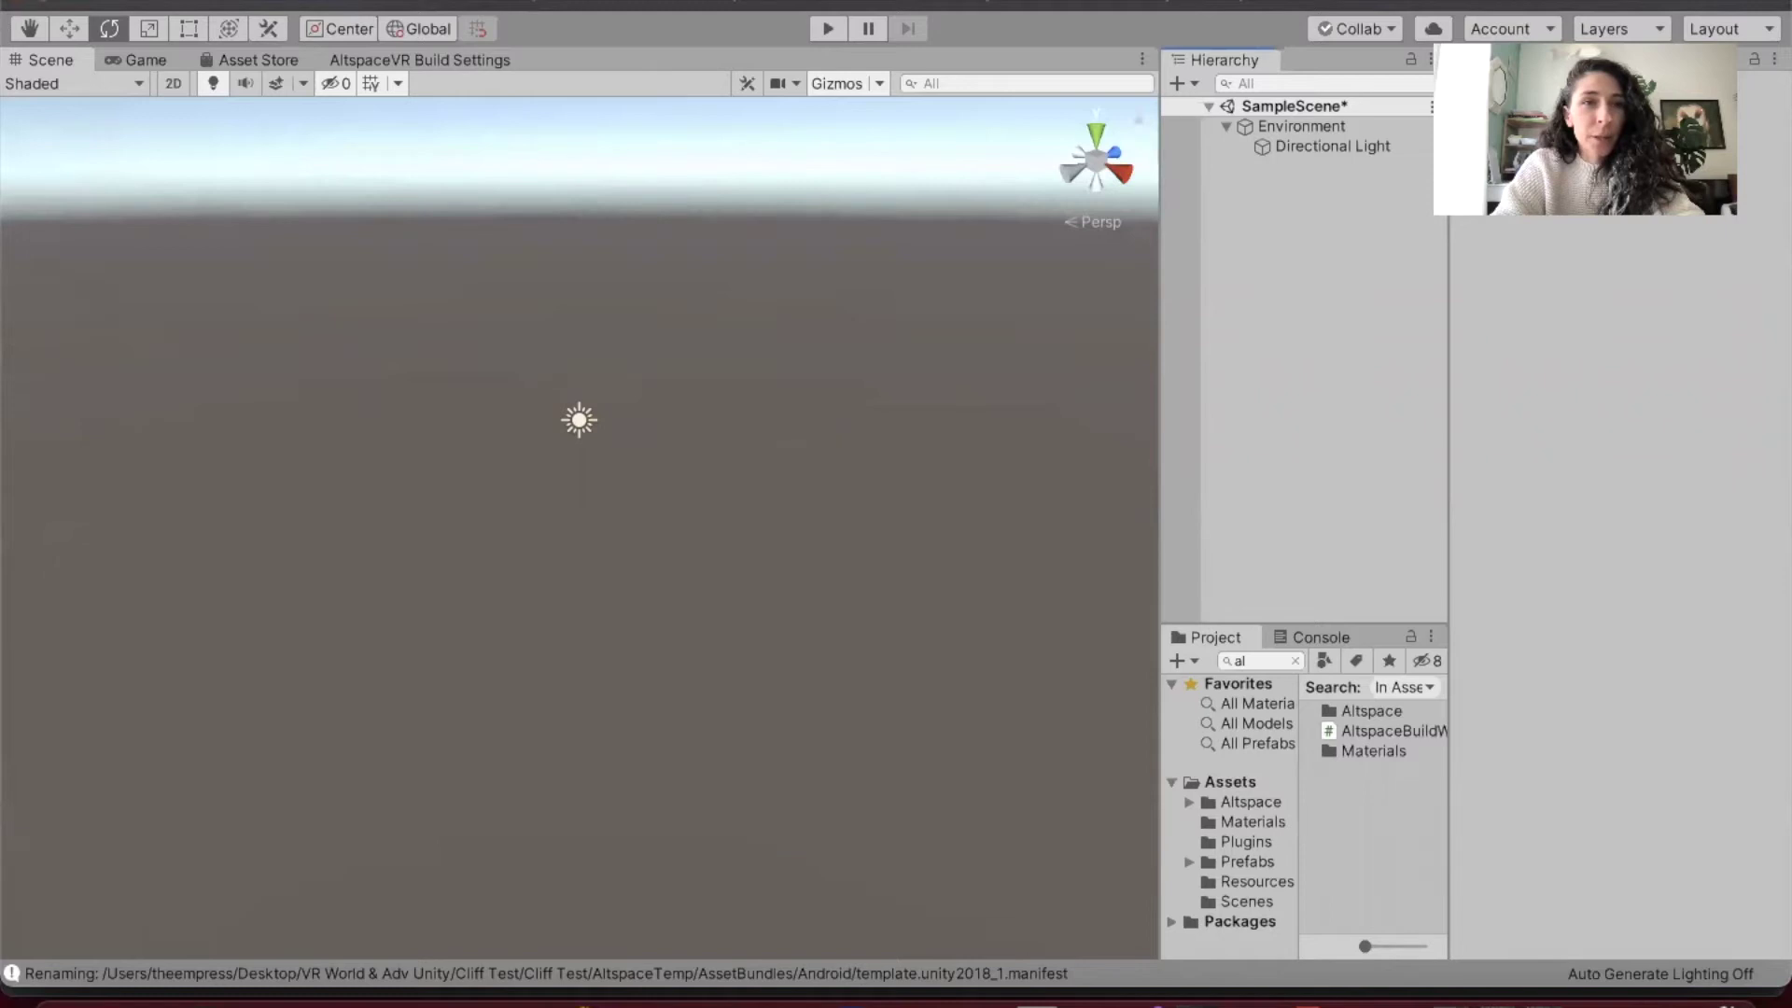
left_click(443, 60)
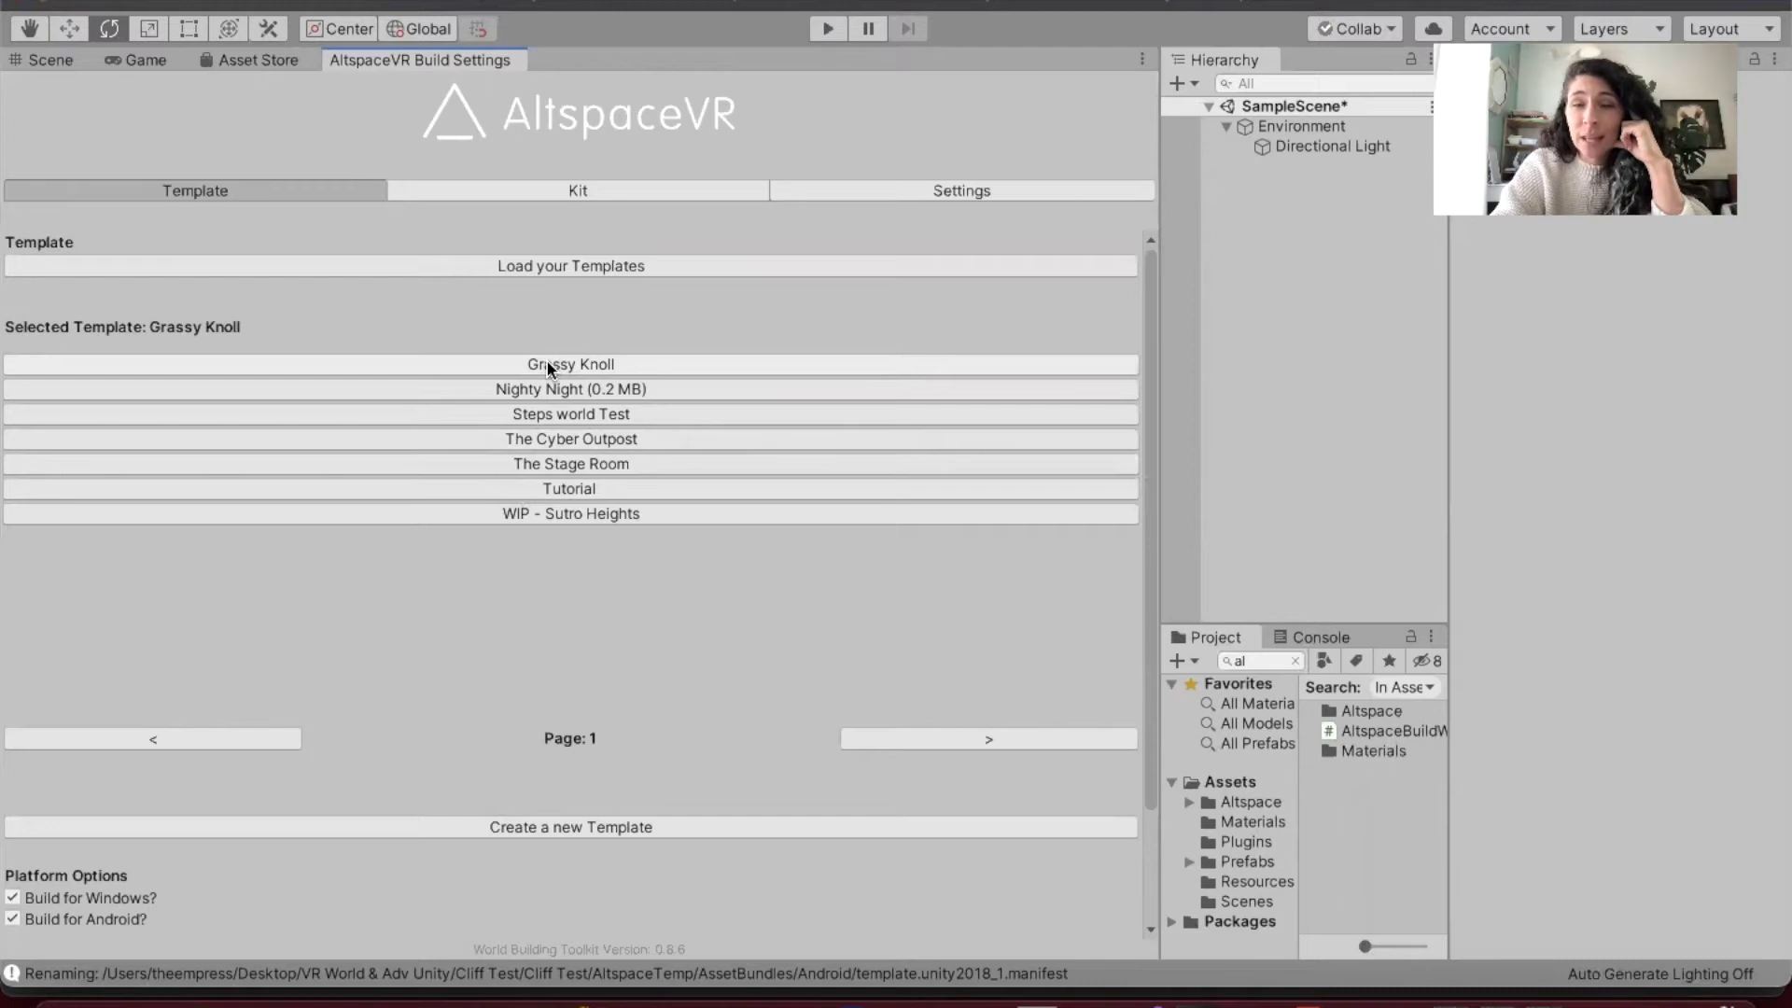
left_click(547, 364)
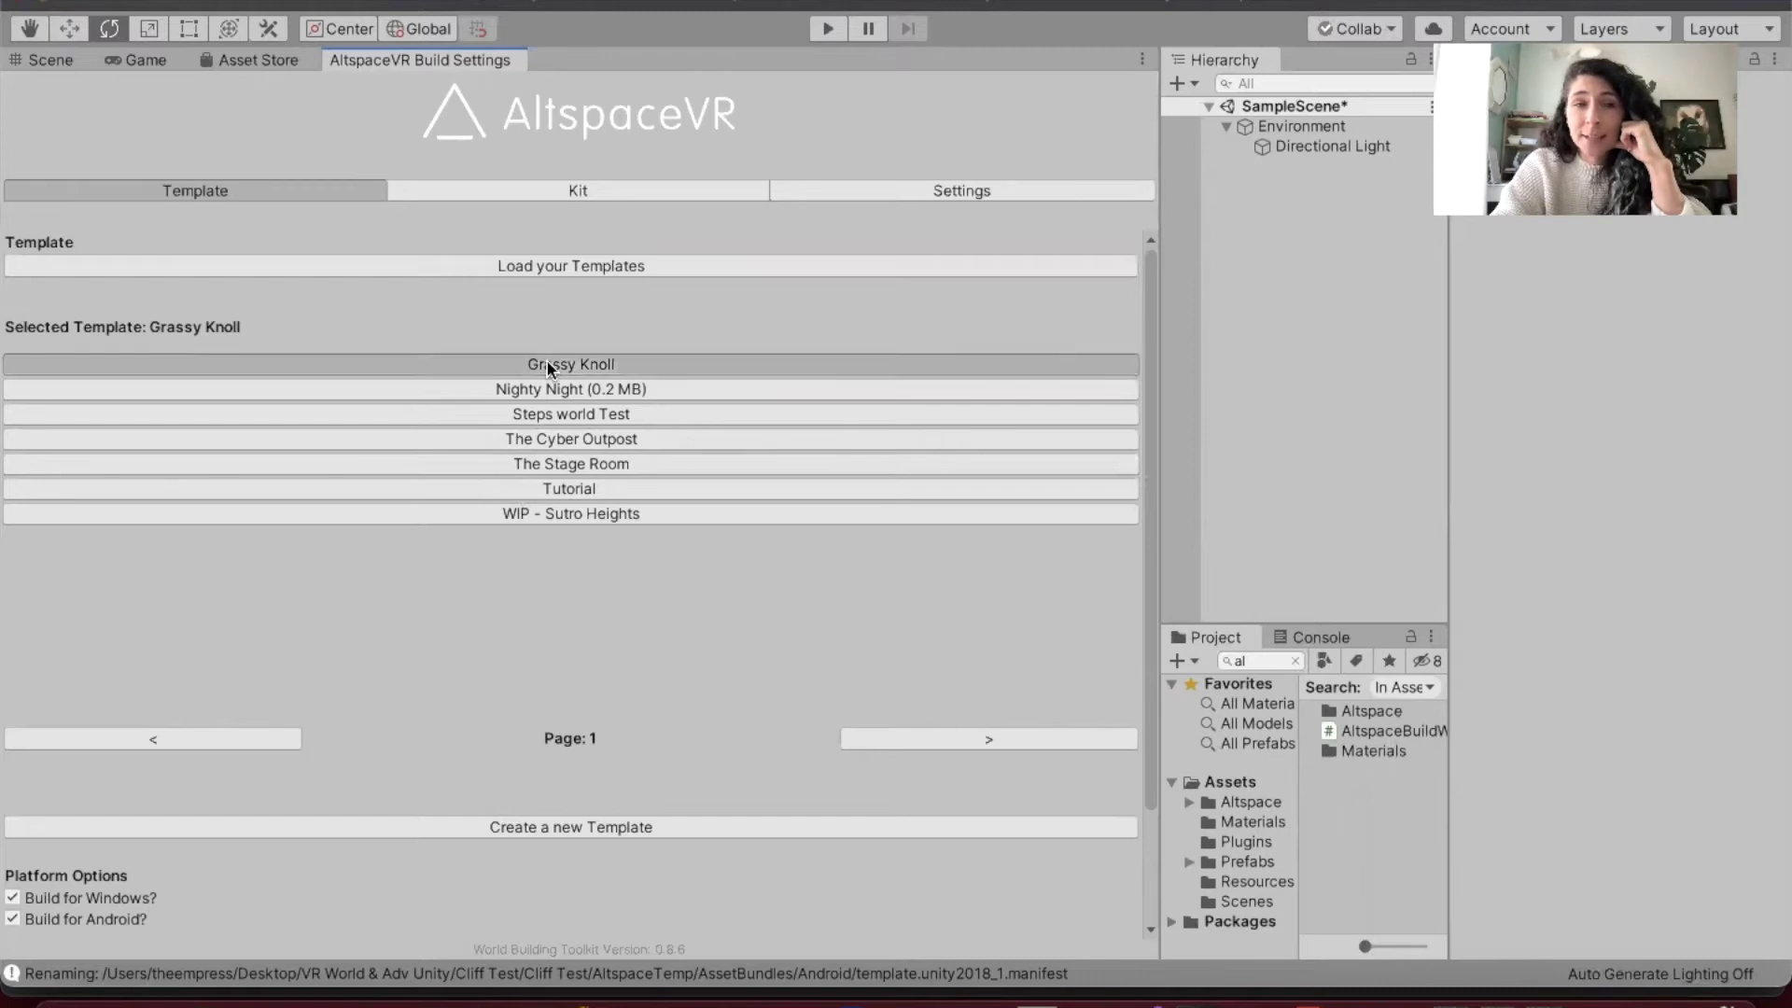
Return to the scene view and import grassy_knoll.obj from the grassy_knoll folder in Downloads as a new asset
left_click(52, 58)
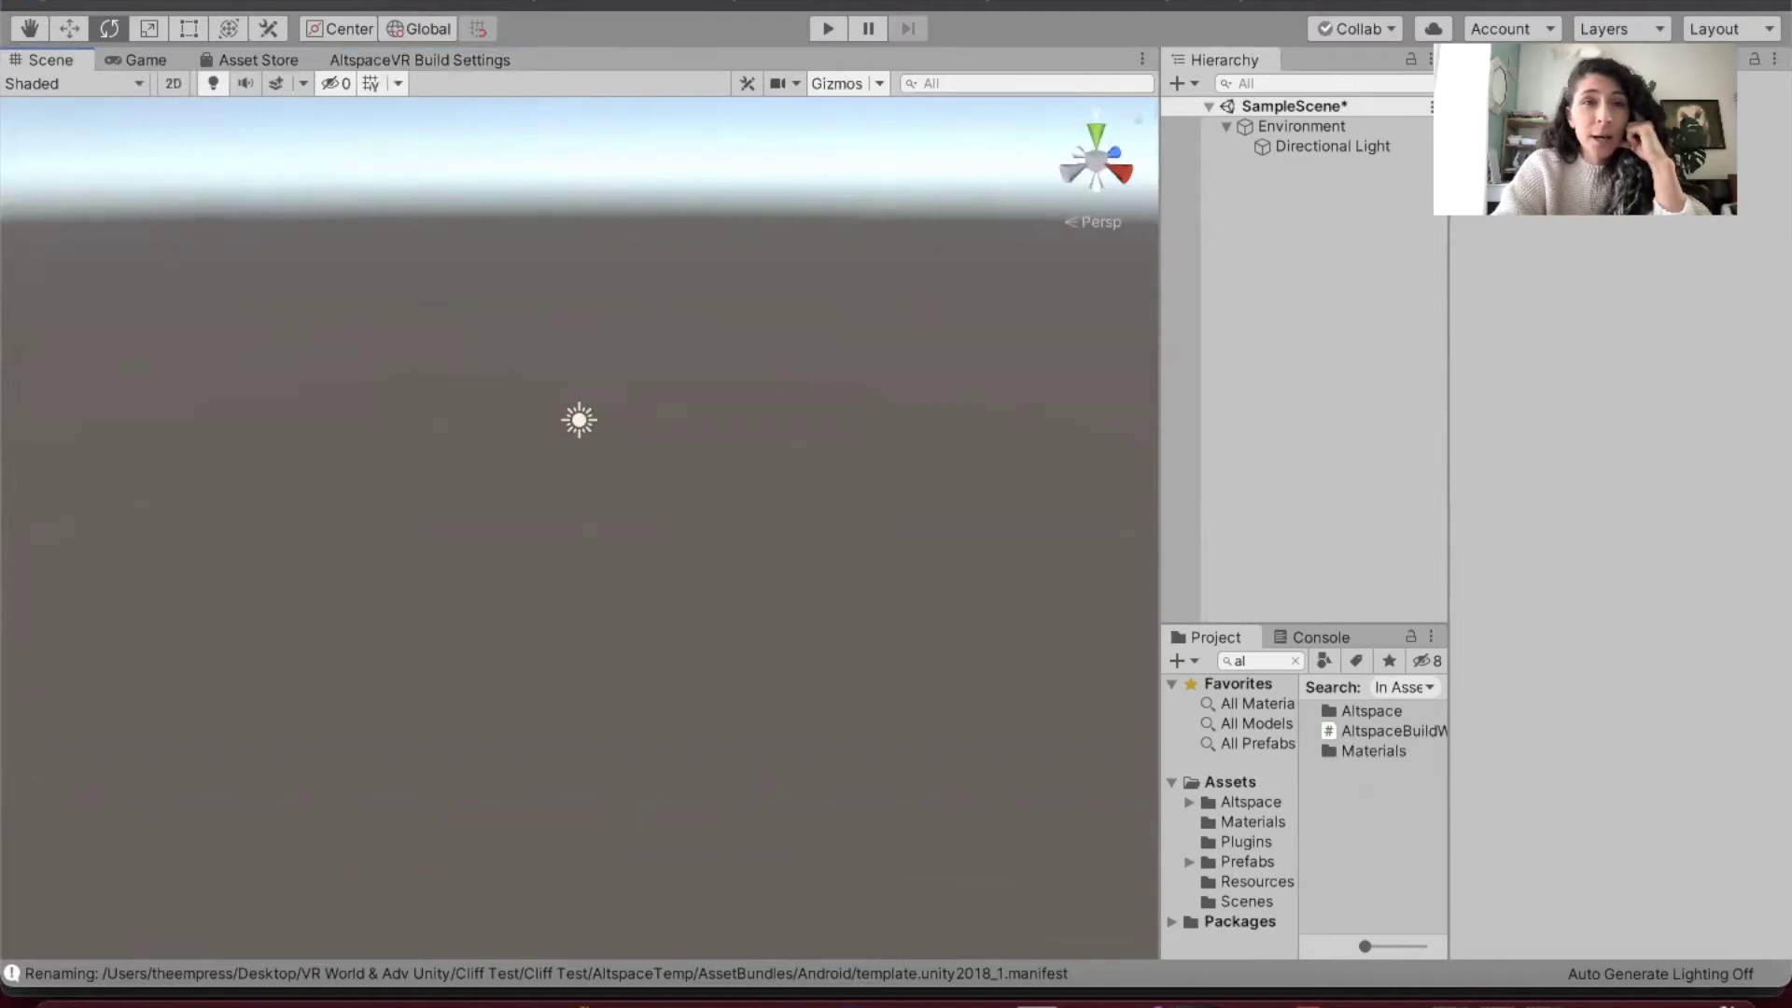
left_click(271, 1)
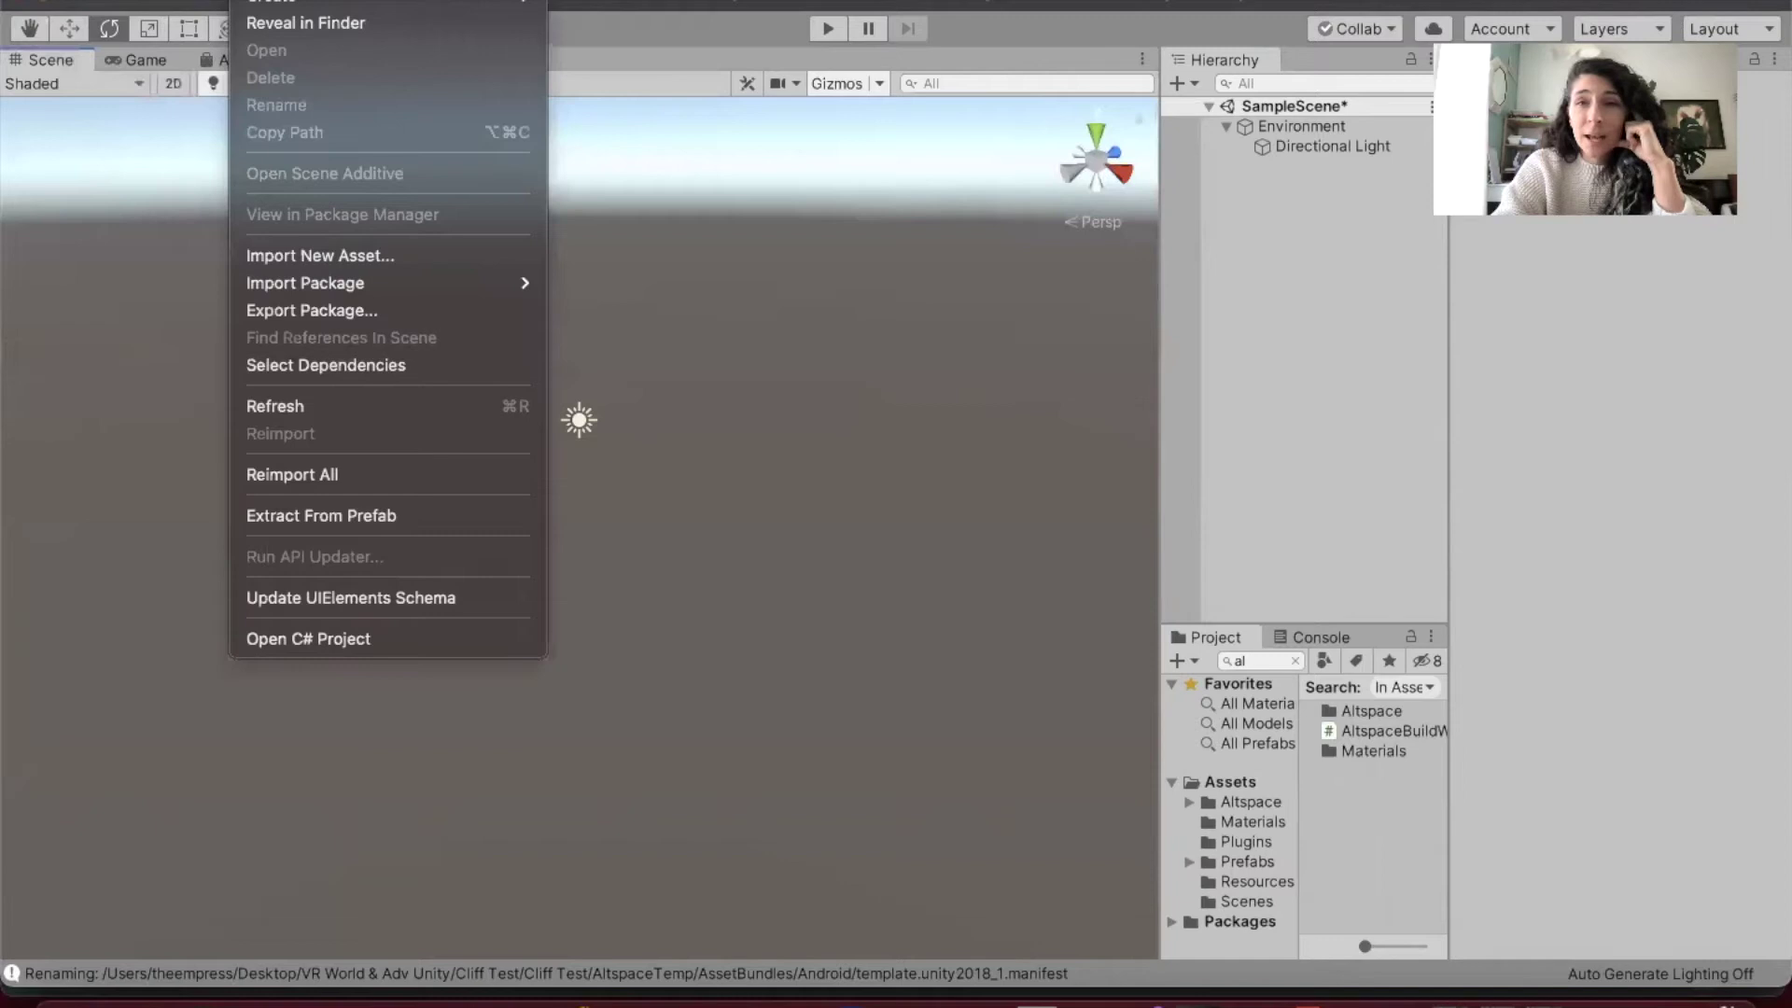
left_click(289, 254)
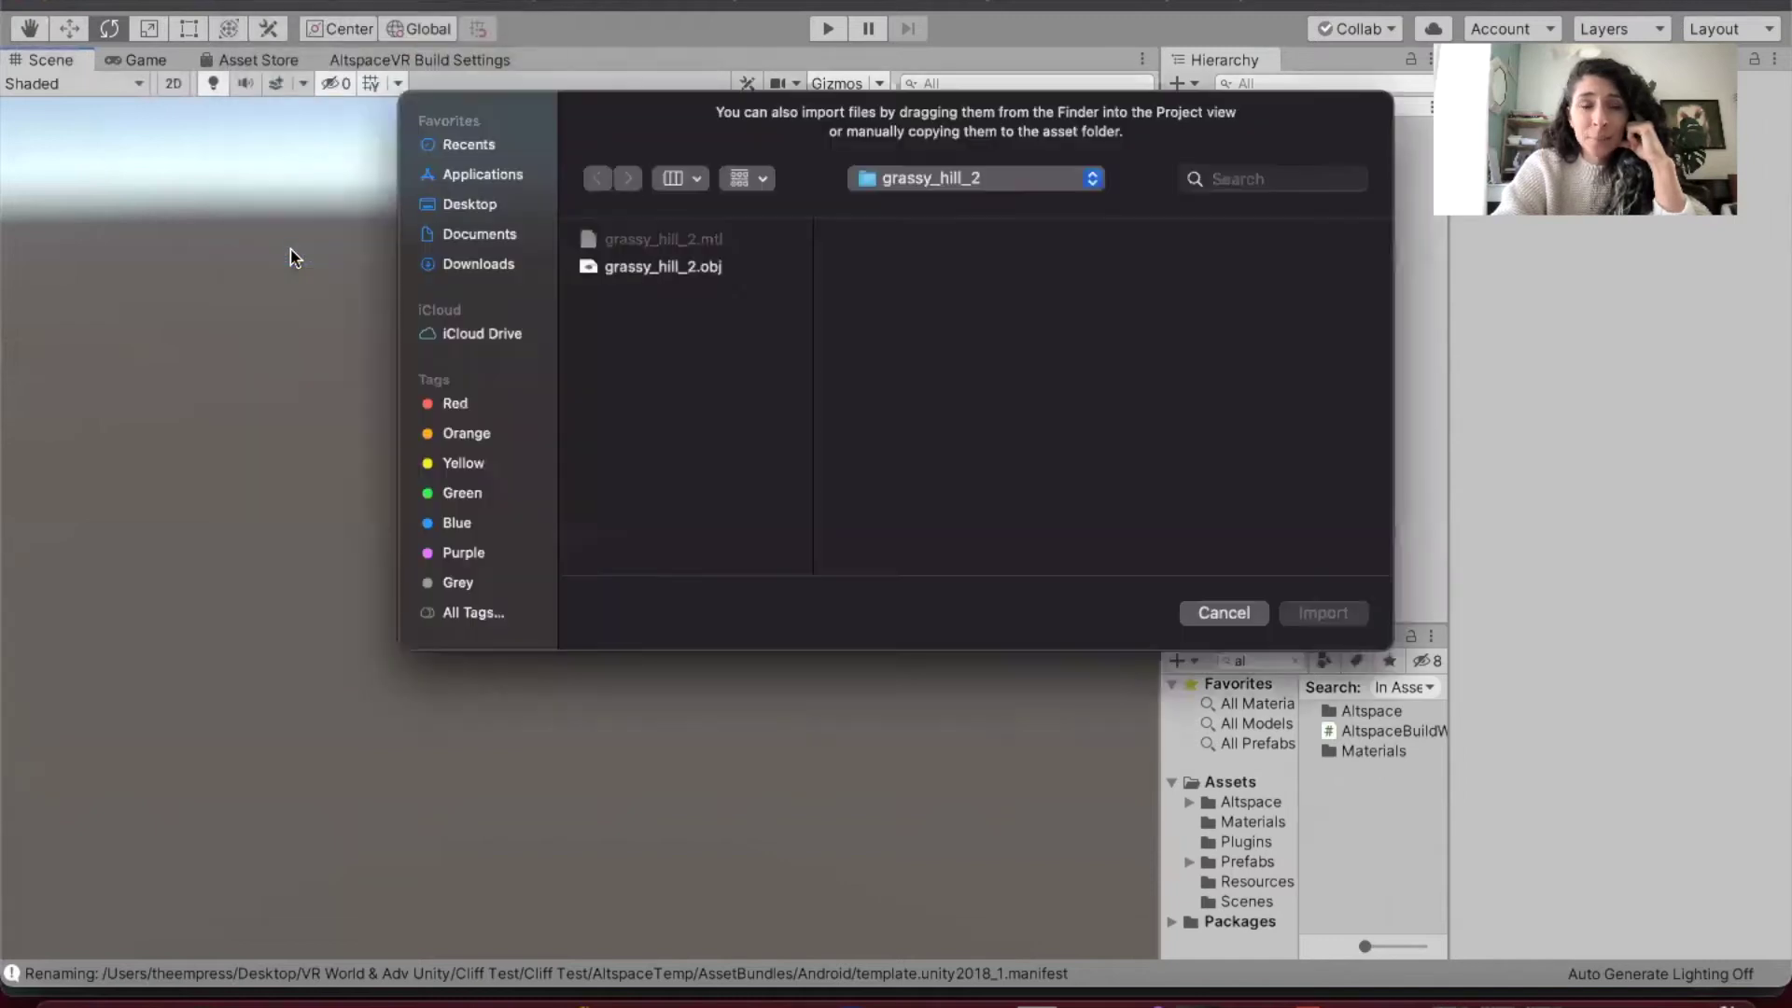
left_click(479, 265)
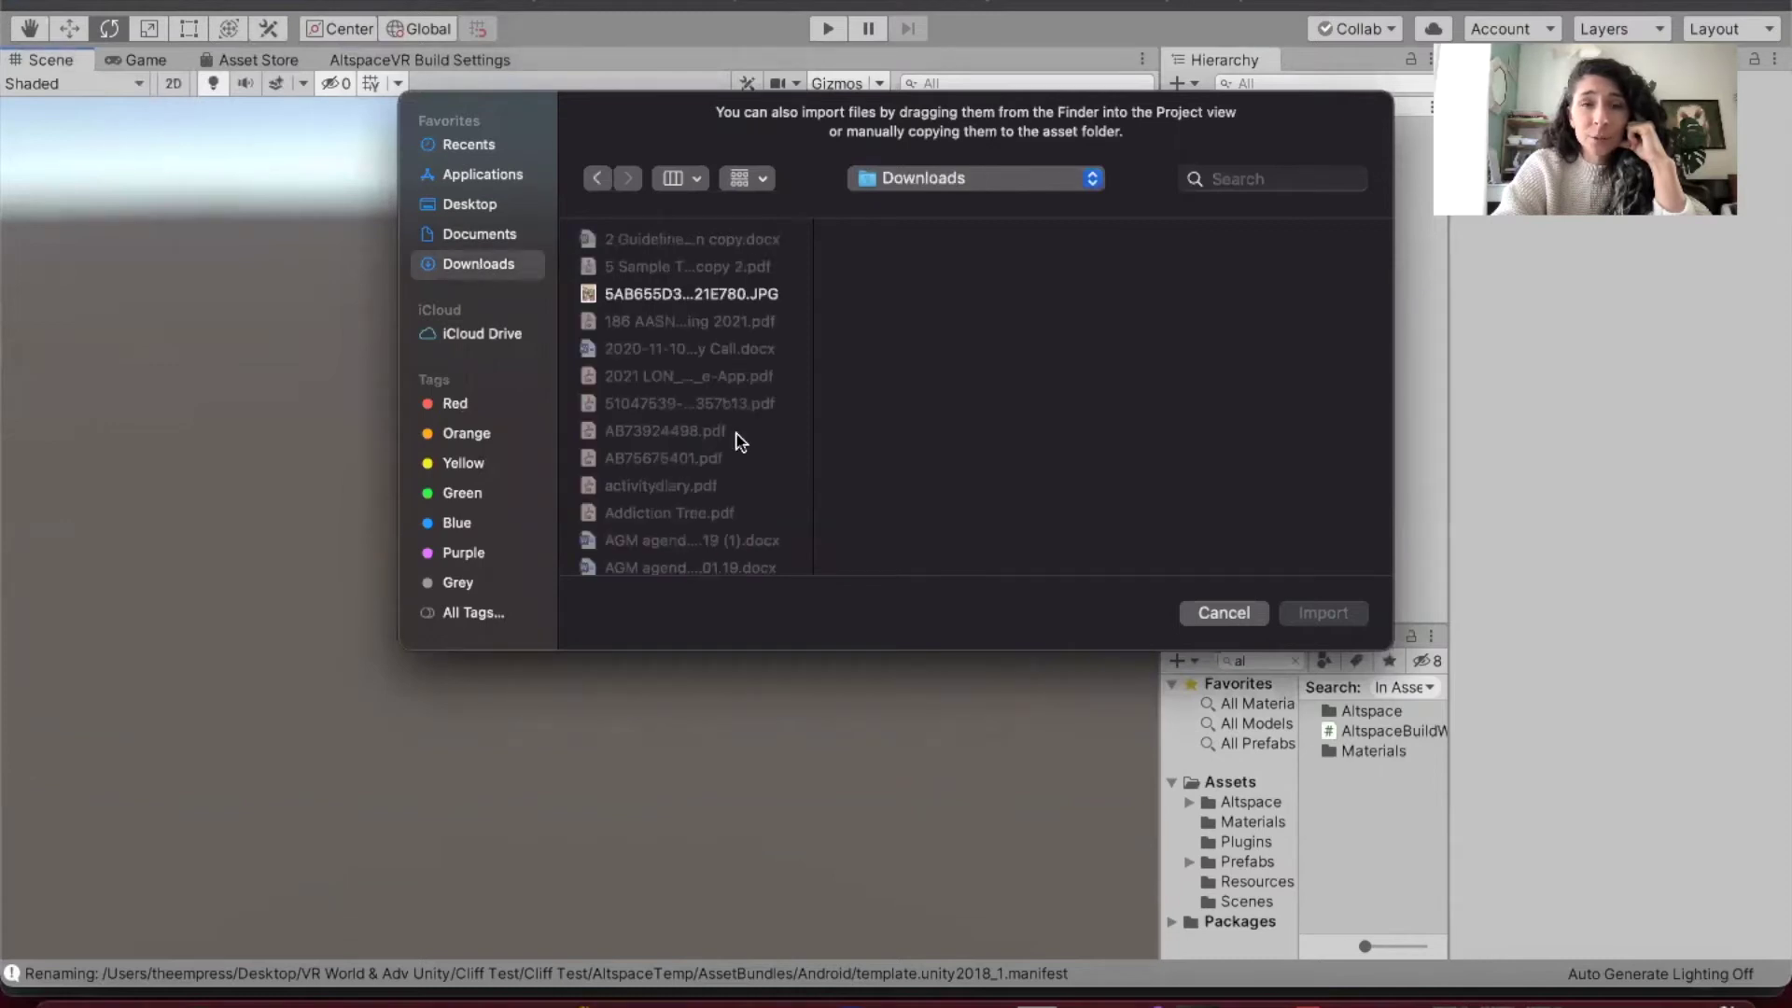
scroll(741, 440, "down", 5)
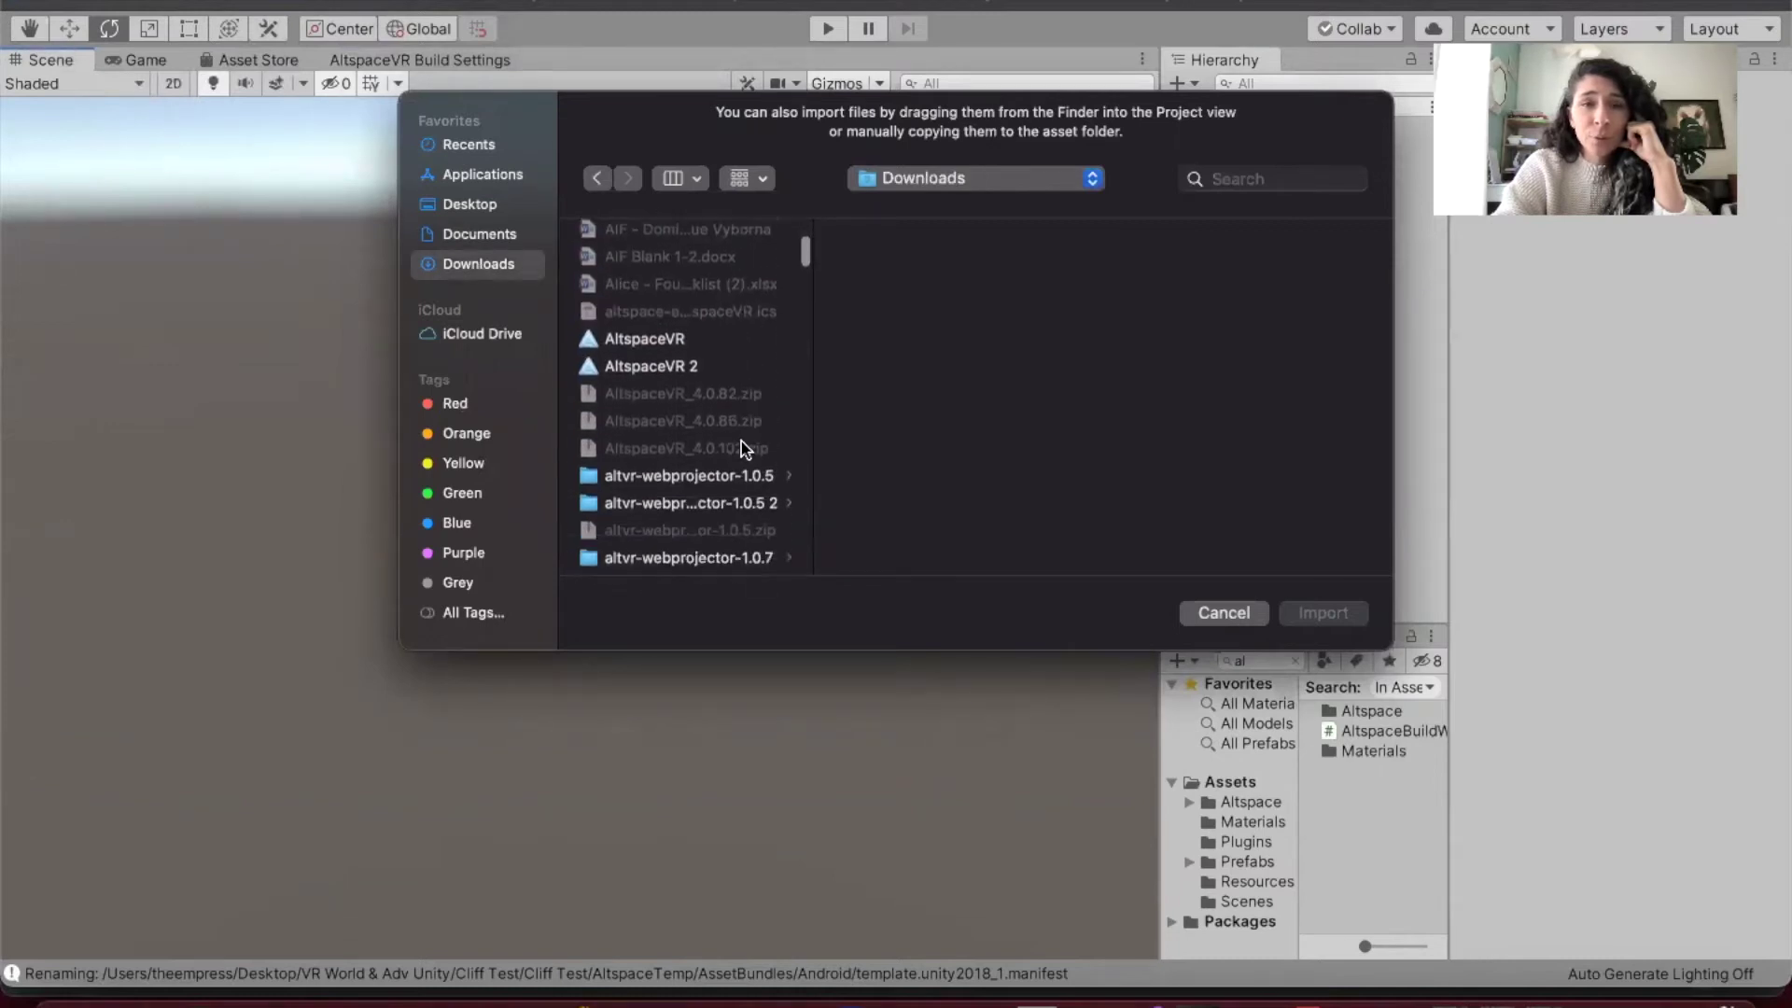
scroll(744, 448, "down", 5)
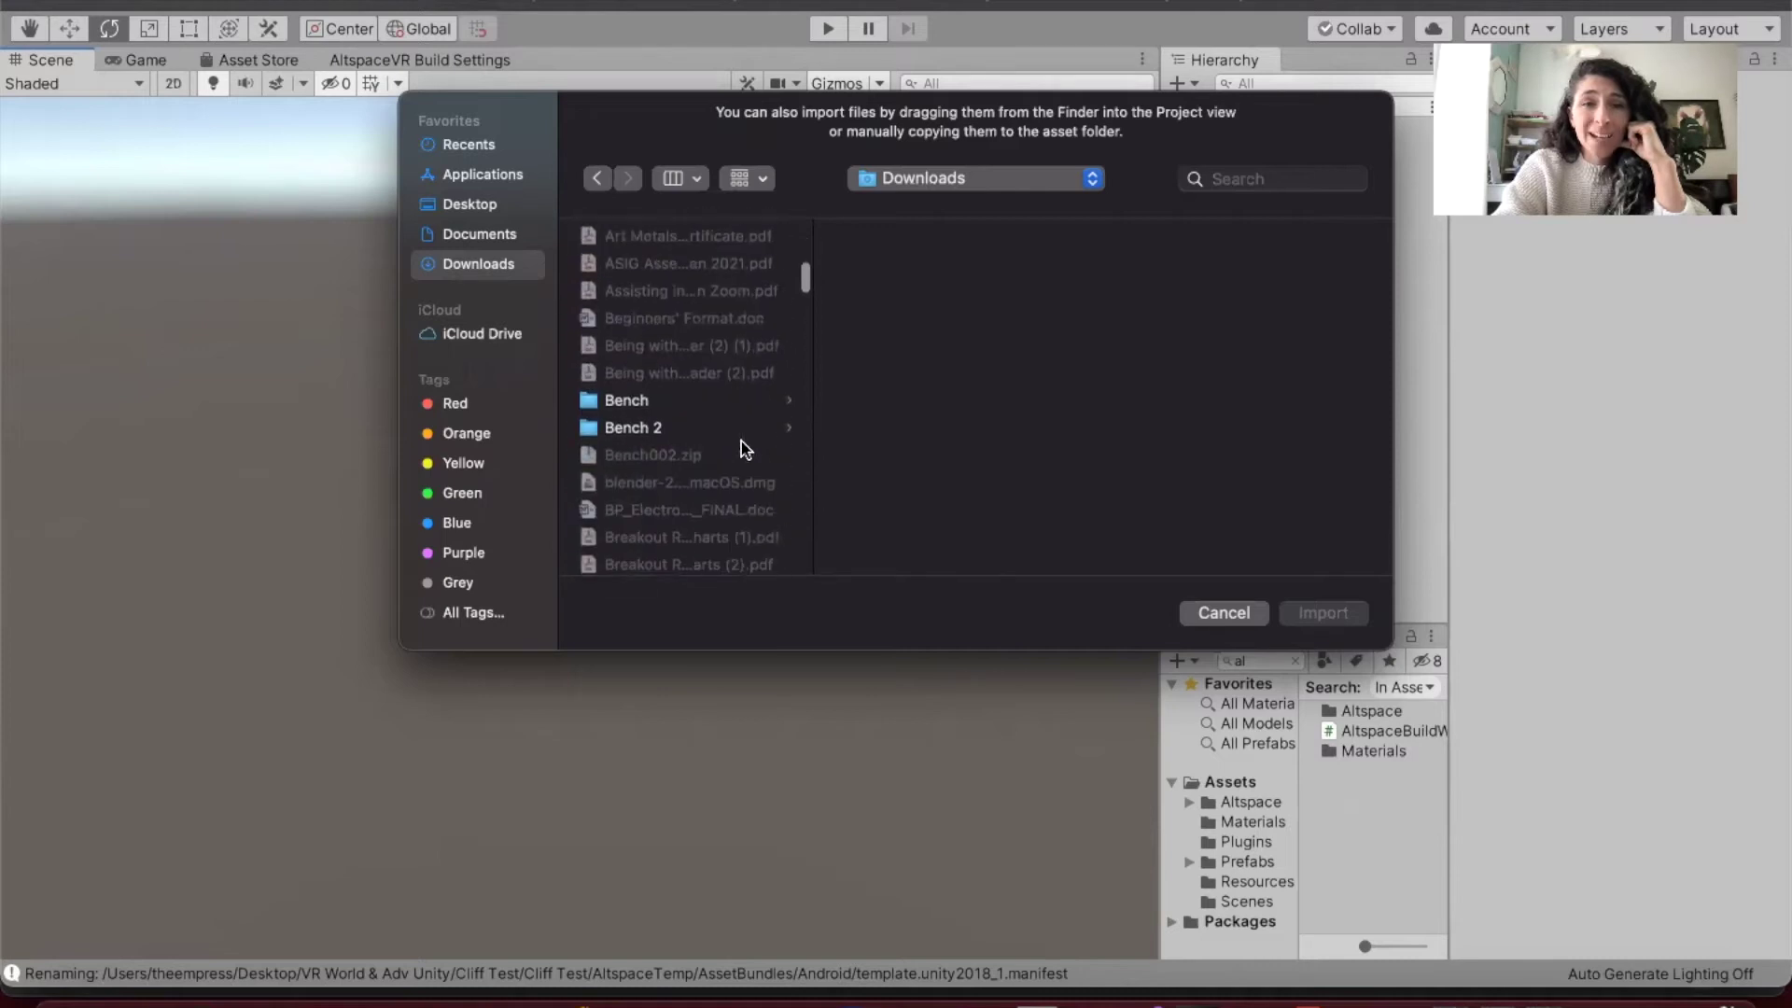
scroll(744, 448, "down", 6)
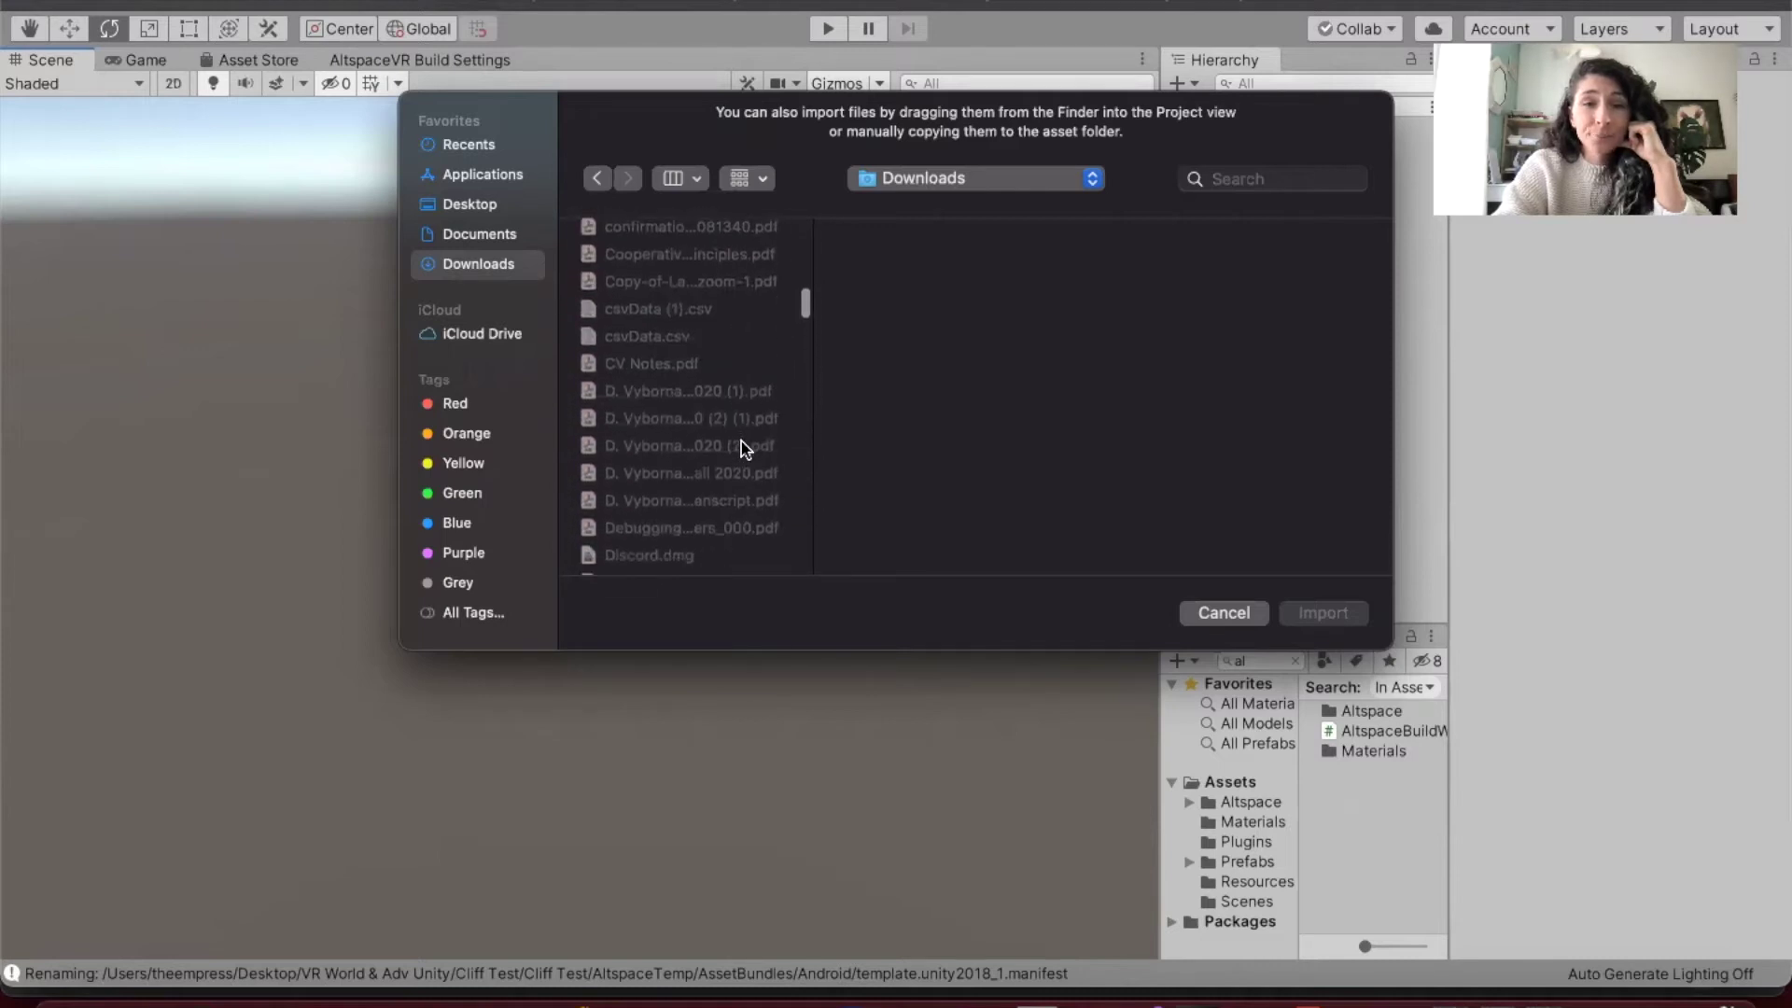
scroll(744, 448, "down", 6)
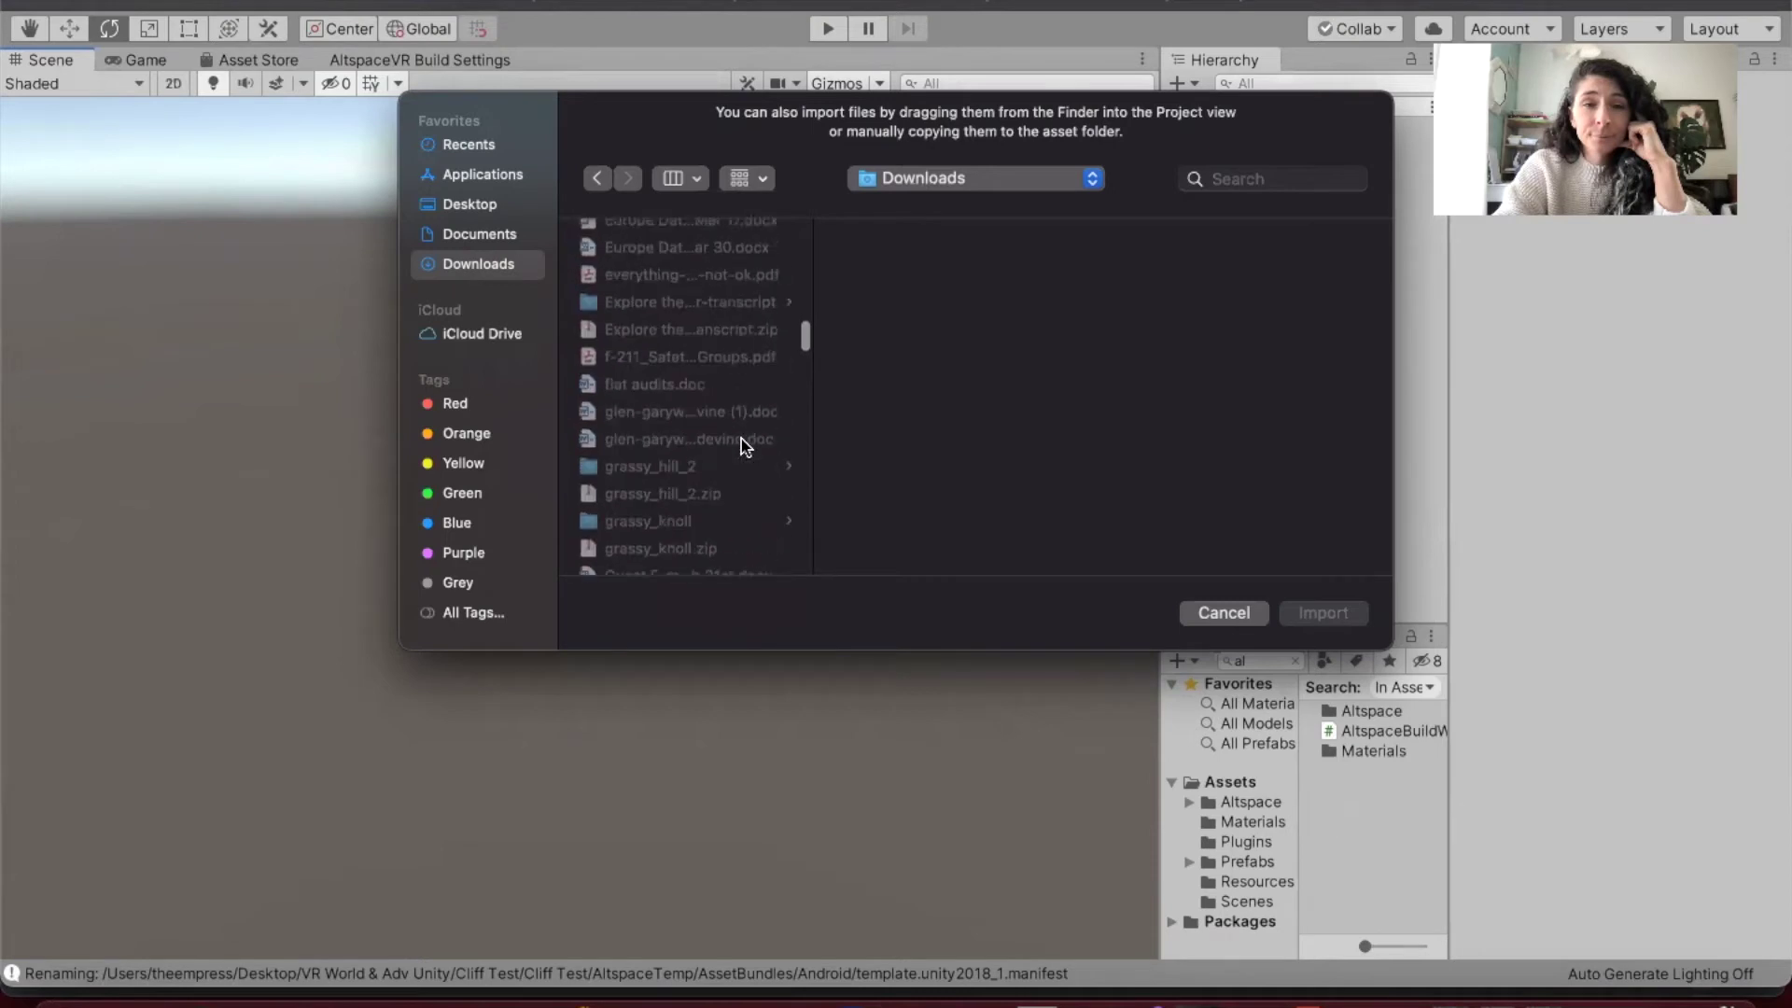
scroll(744, 446, "down", 5)
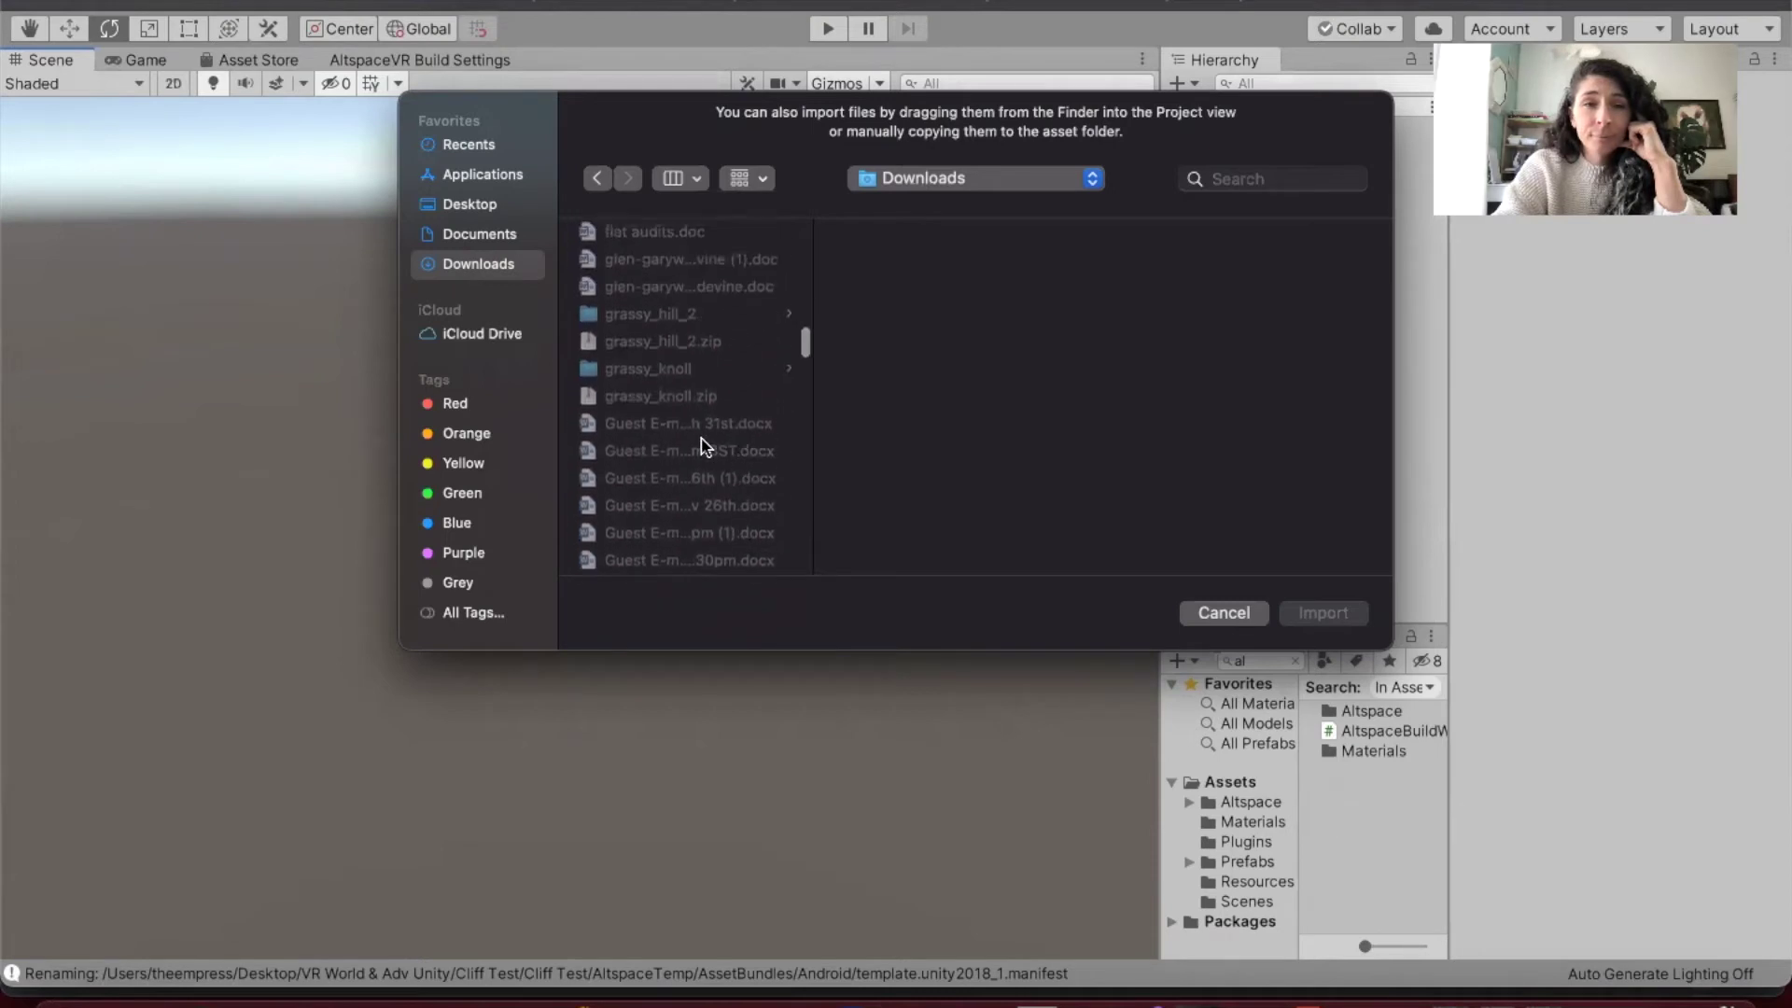
left_click(655, 370)
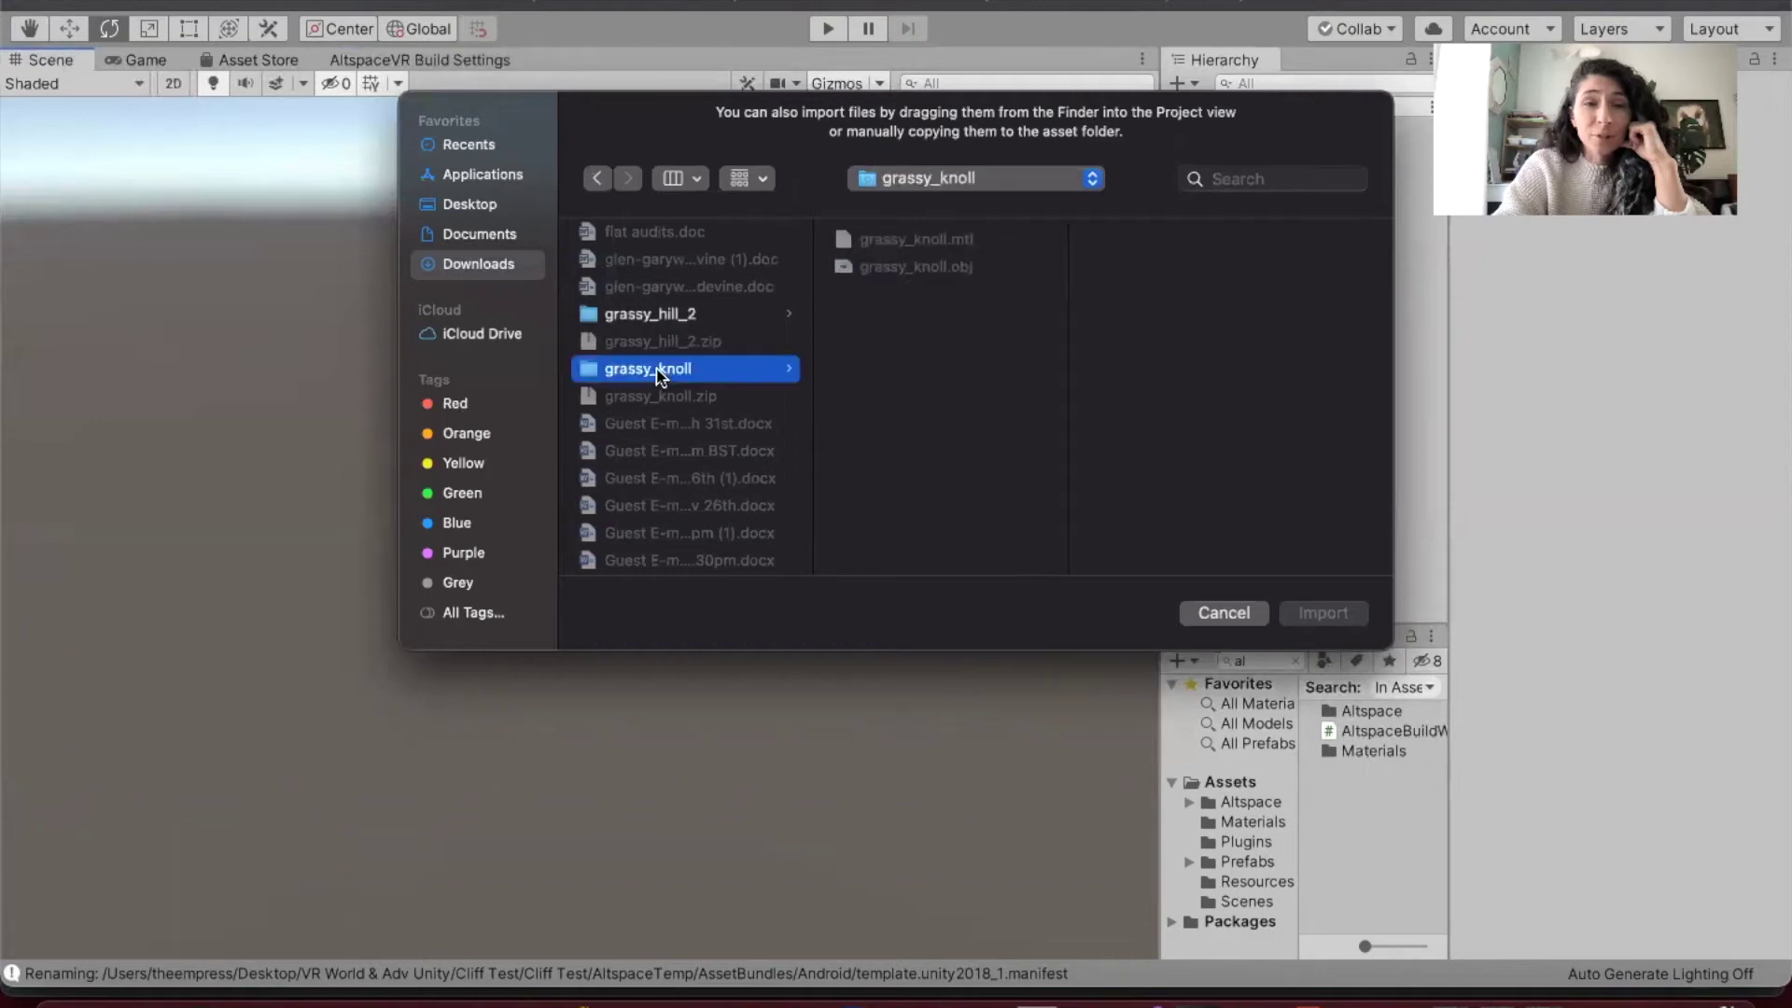
left_click(939, 271)
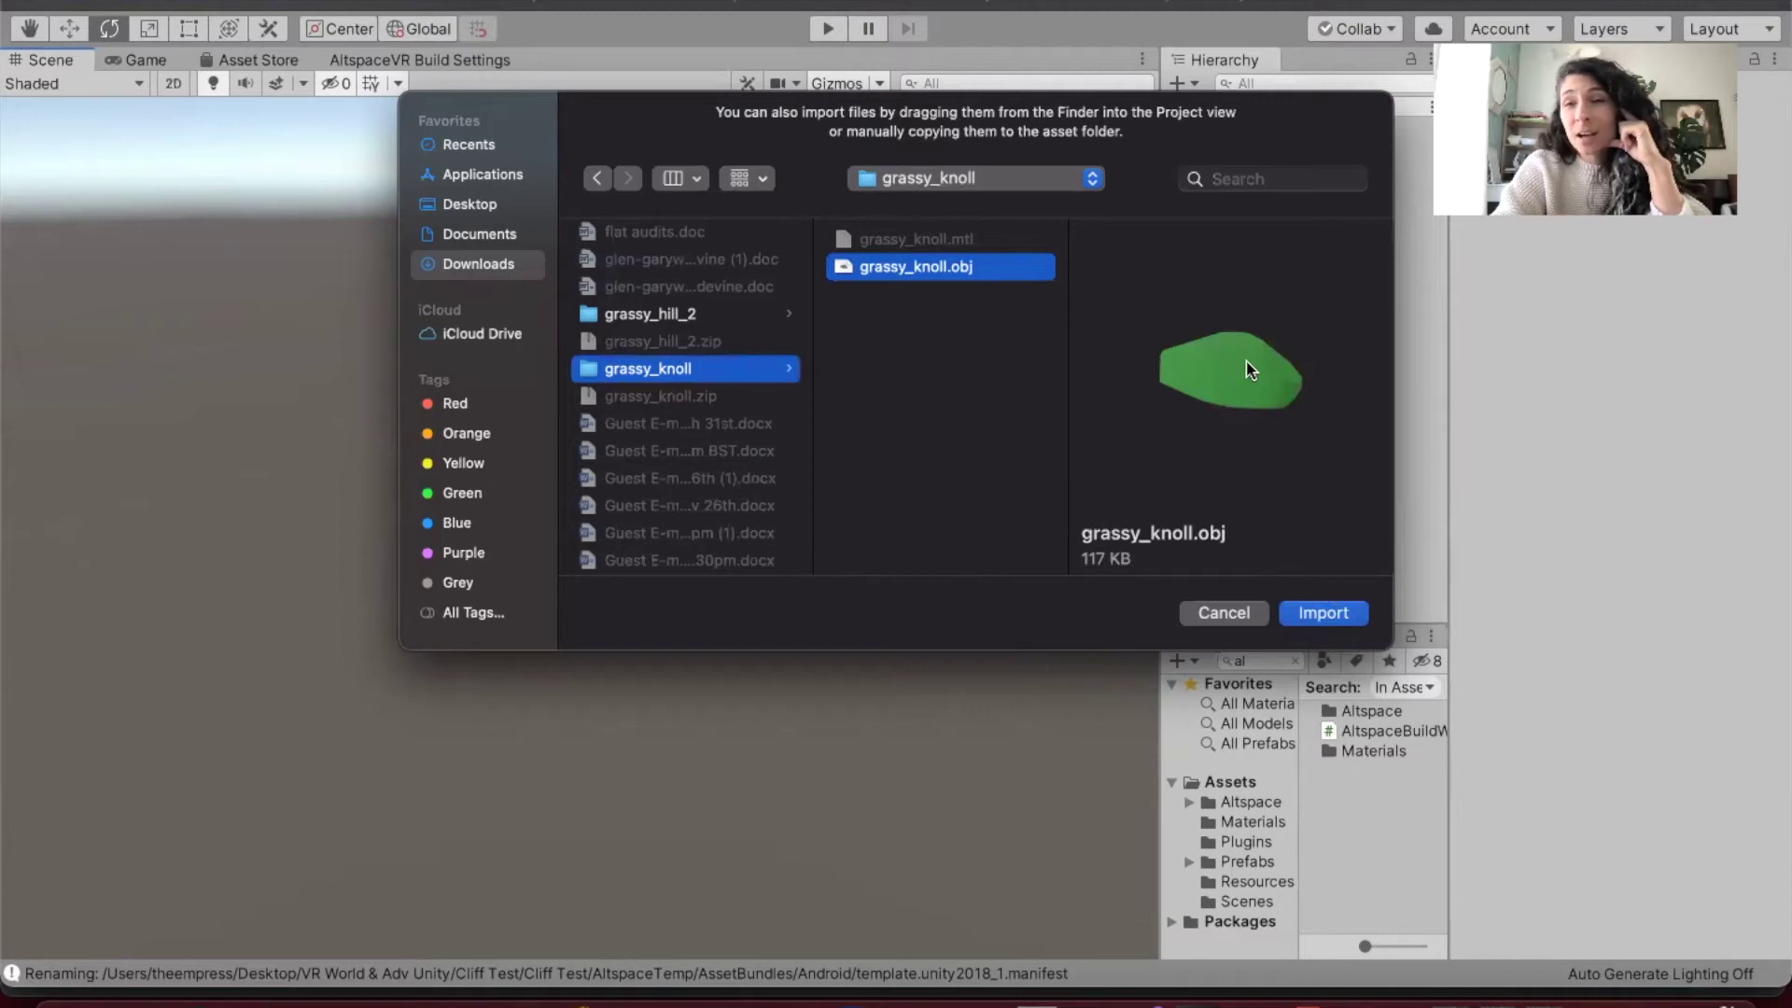
left_click(1325, 613)
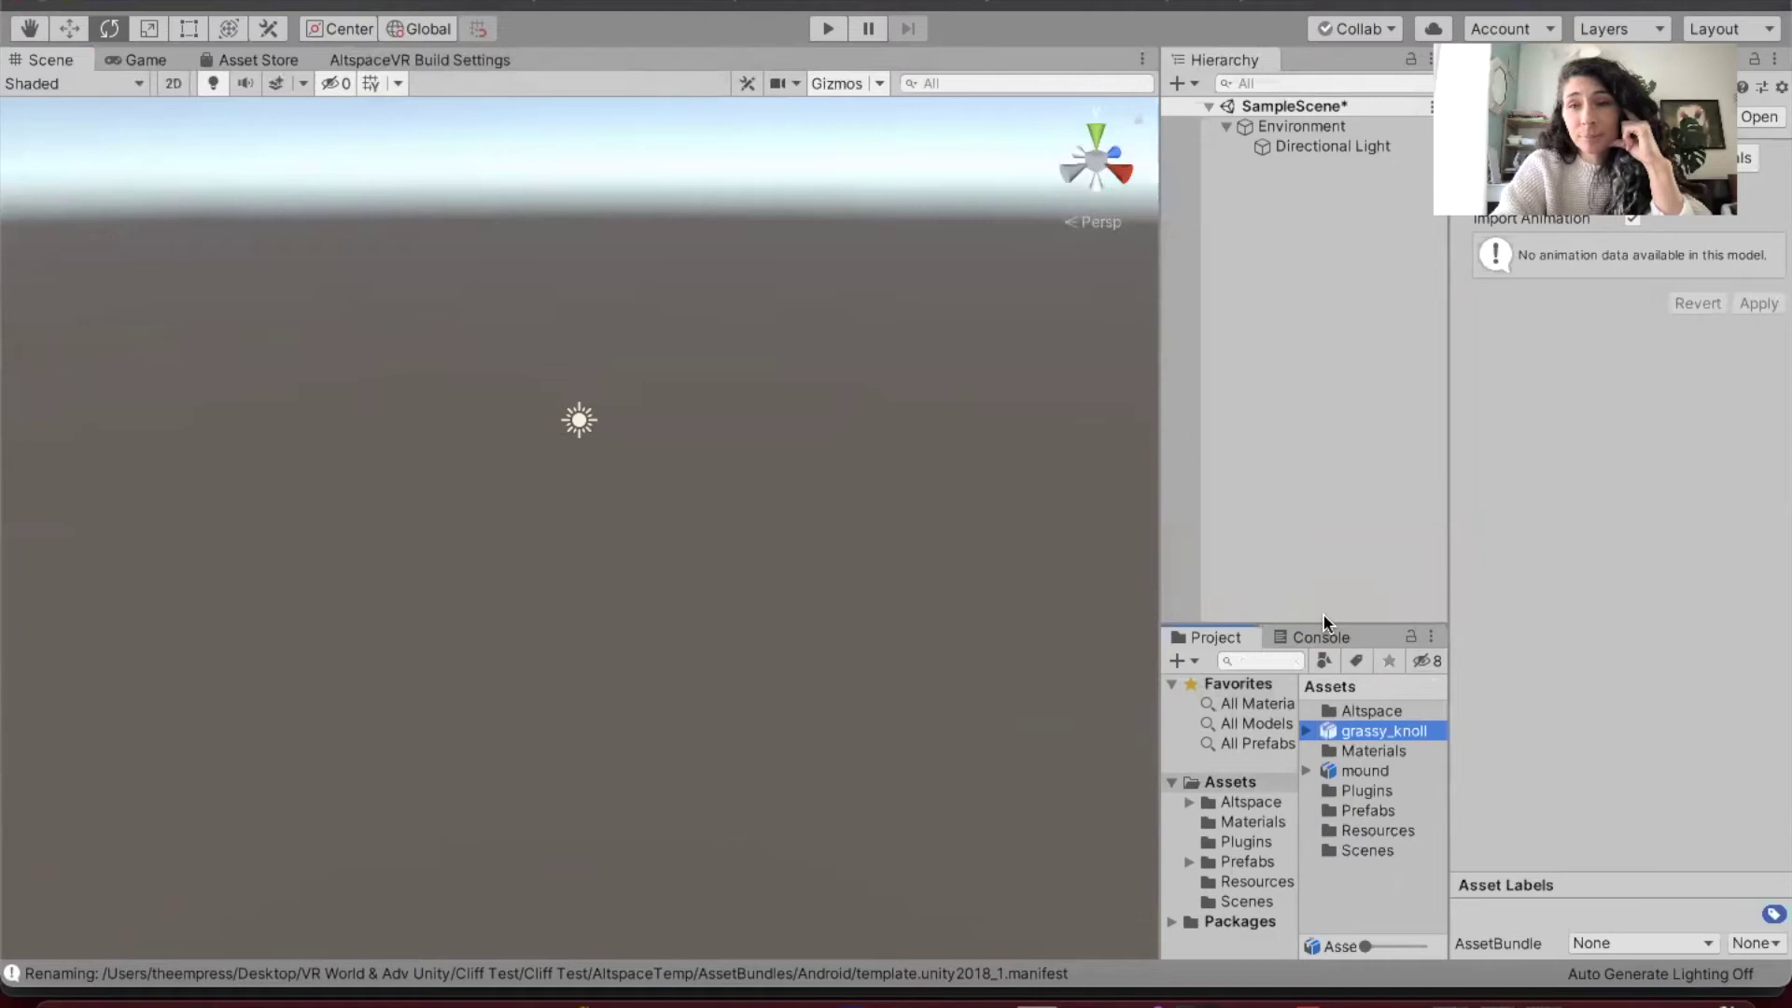
Expand the grassy_knoll model asset and add the model to SampleScene as a new object
left_click(1356, 732)
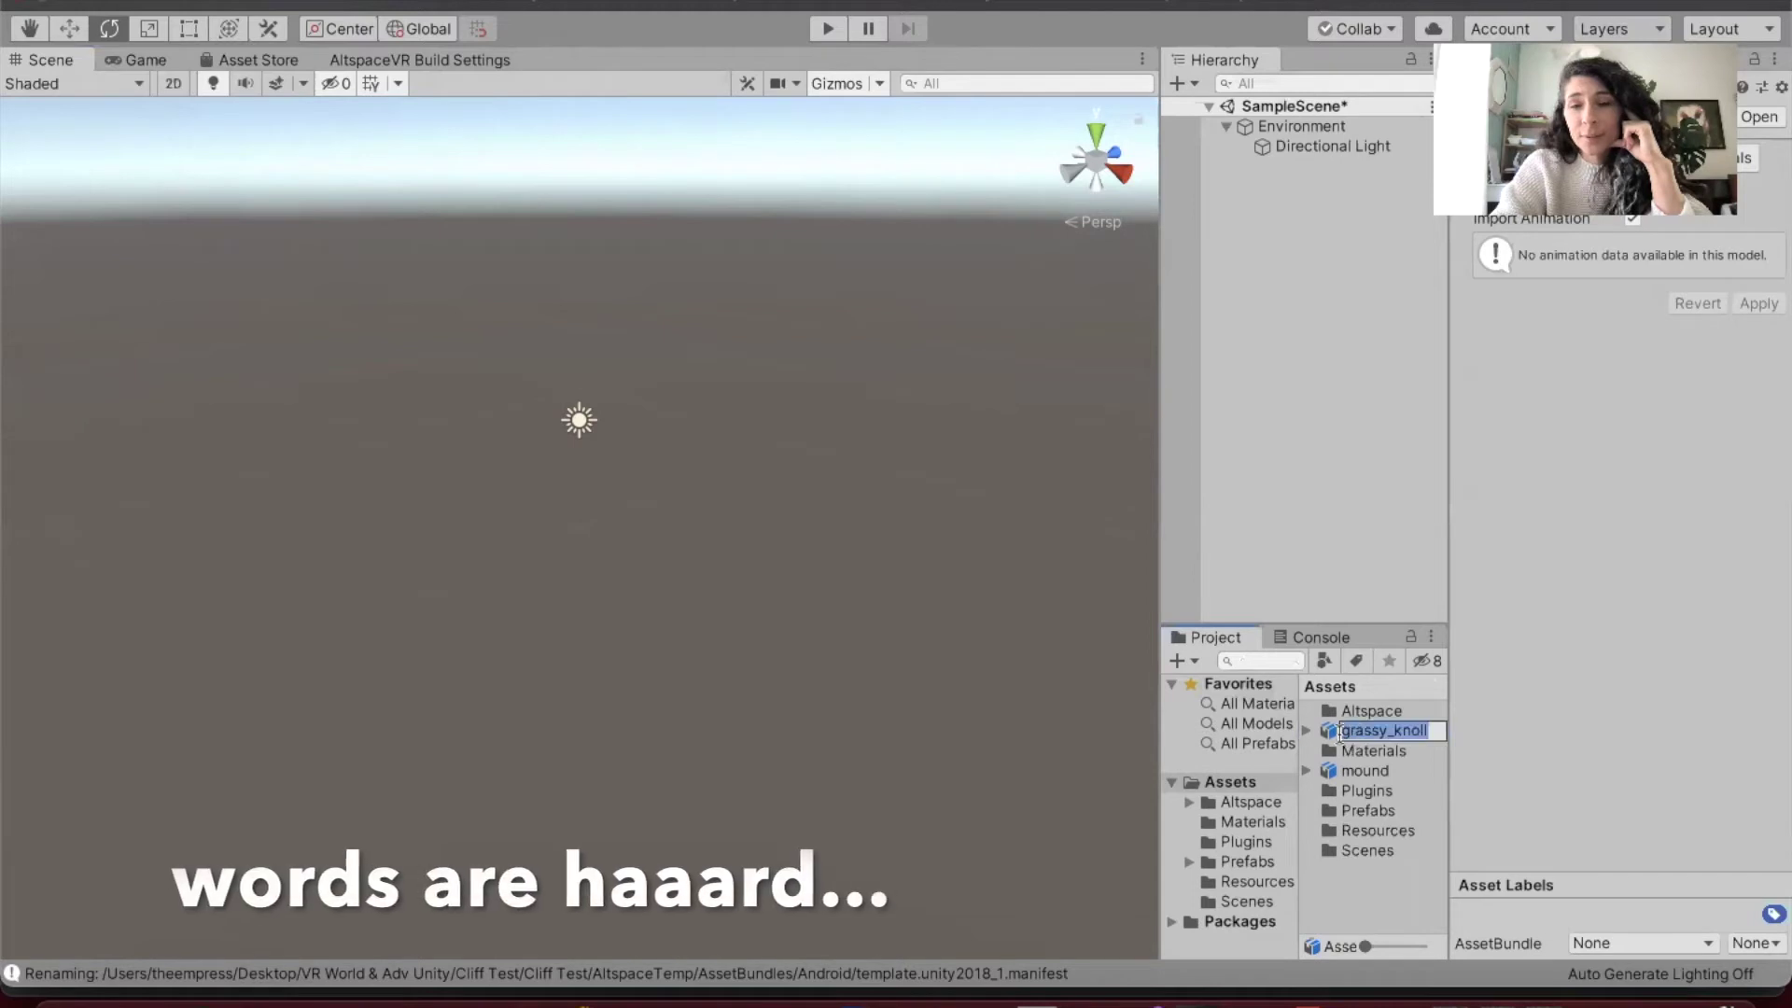
key("Escape")
left_click(1306, 730)
left_click_drag(1330, 733, 1312, 359)
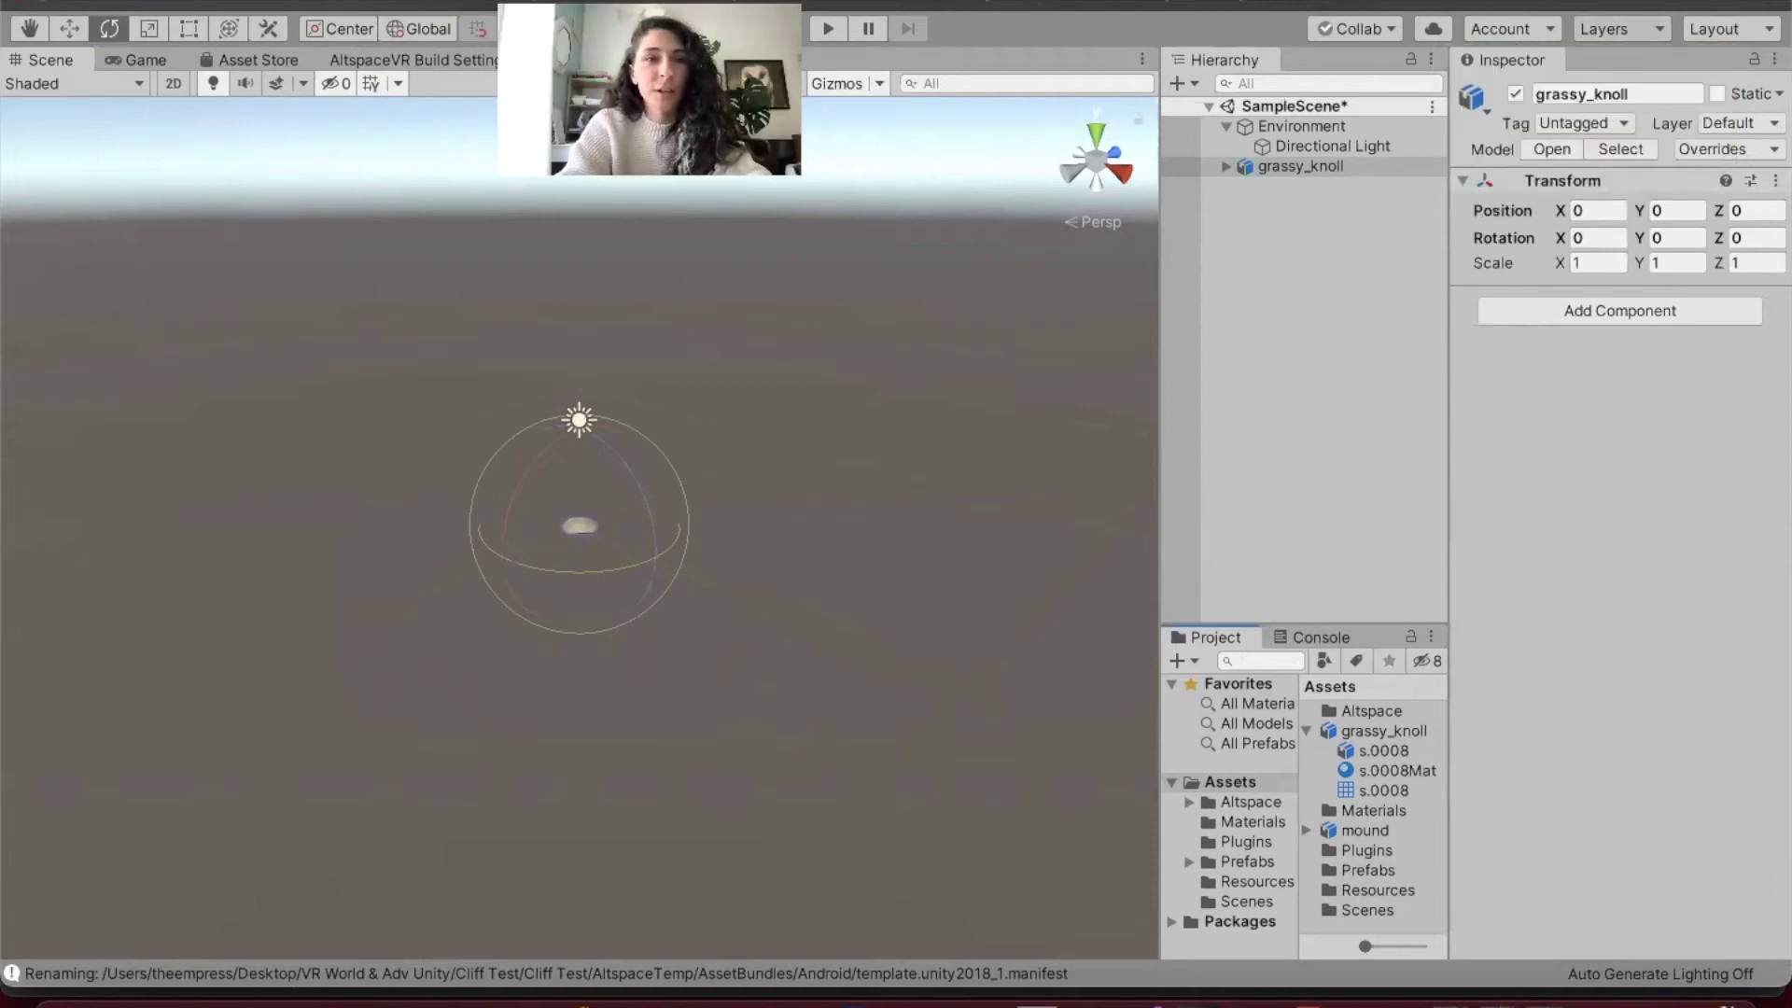
Set the grassy_knoll object's scale to 50 on X, Y and Z, and frame it in the scene view
left_click(1607, 264)
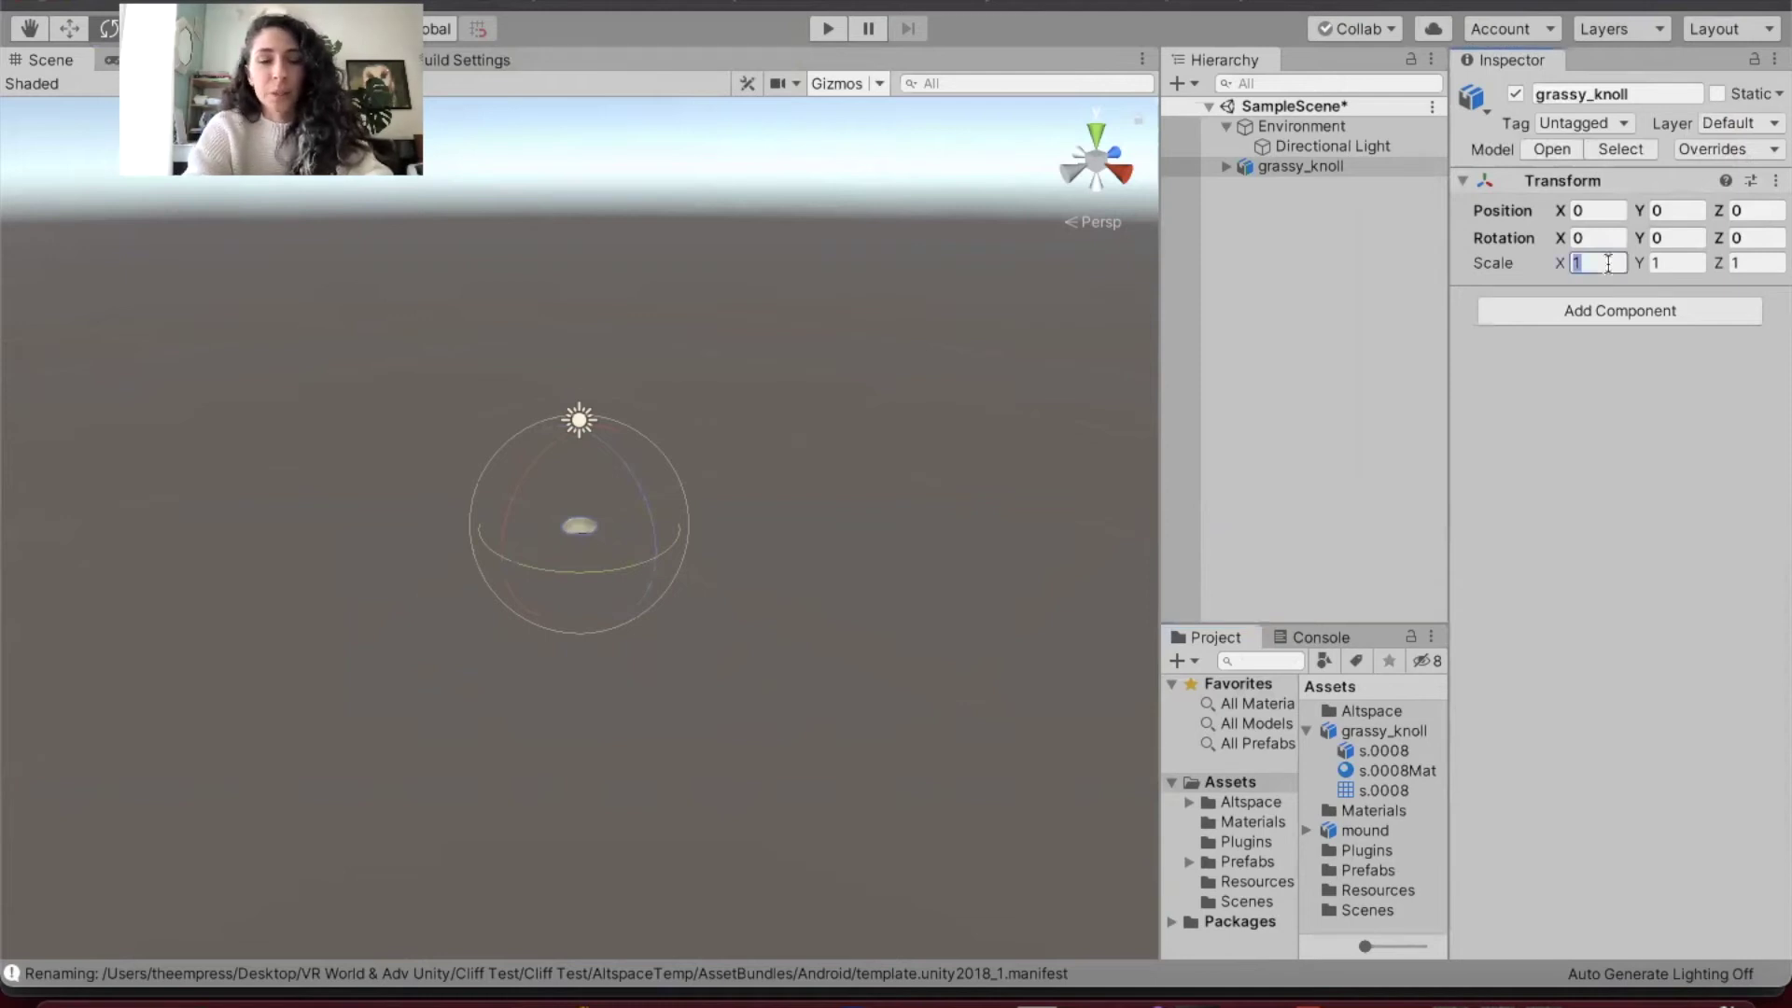
type("50")
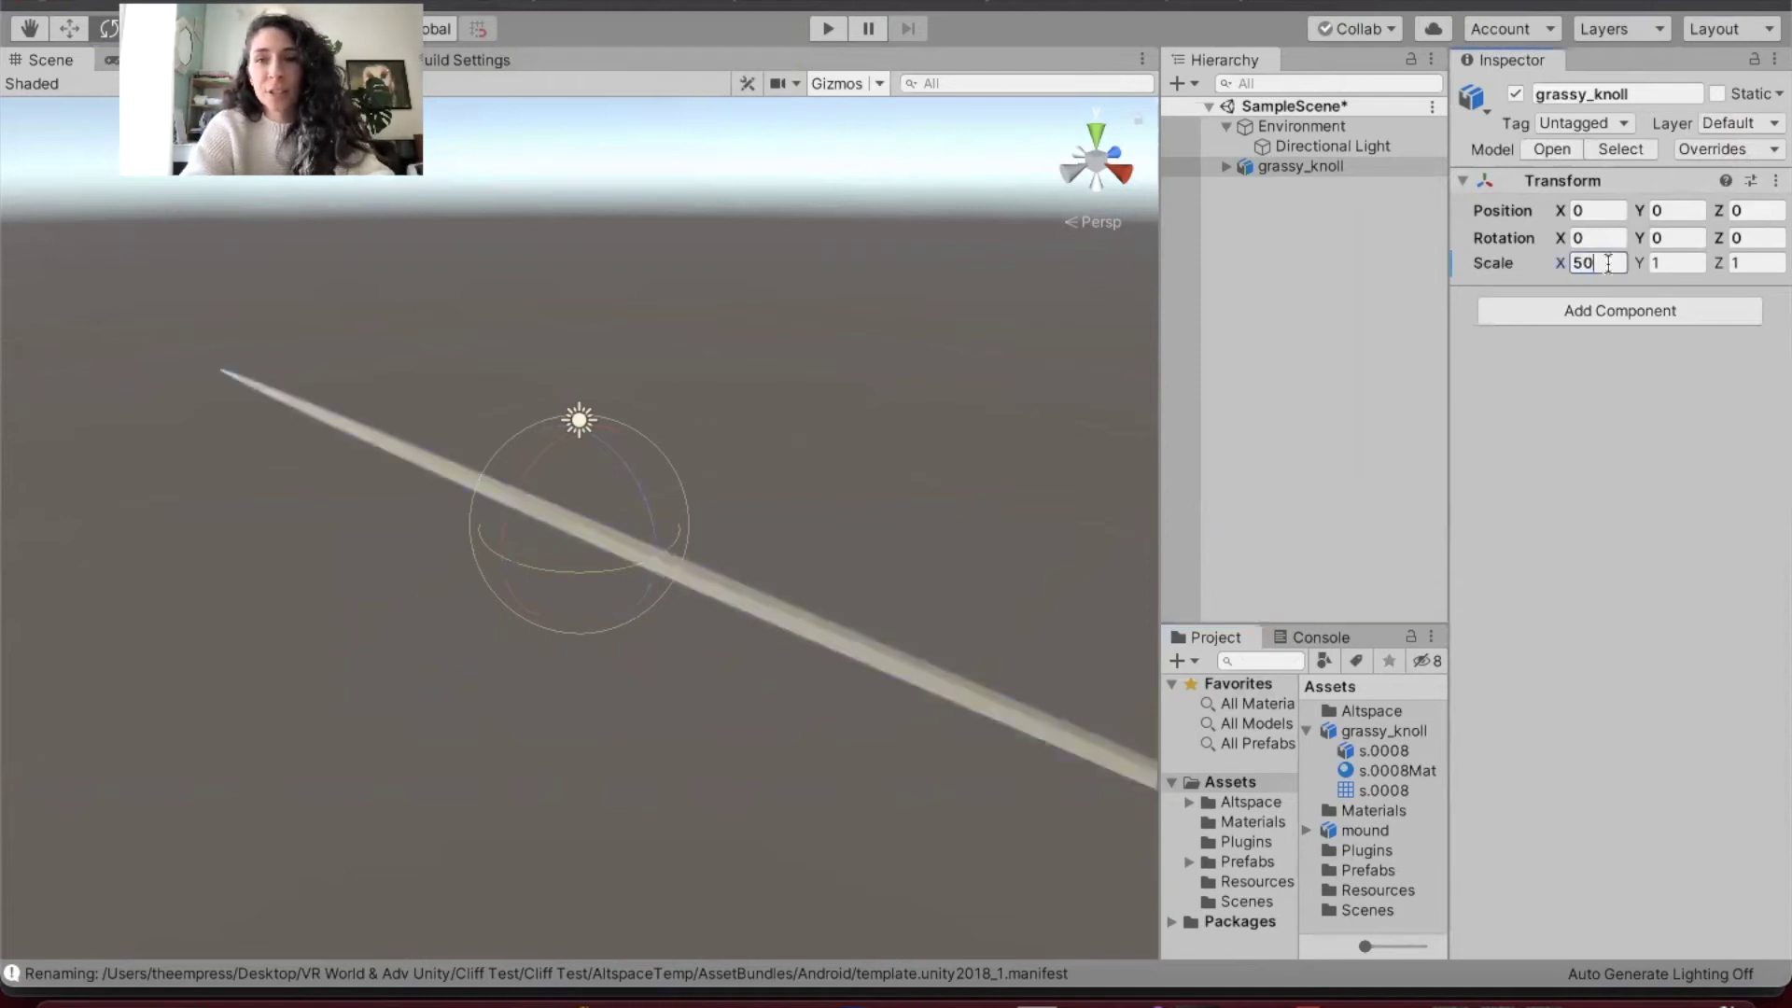
left_click(1673, 263)
type("50")
left_click(1750, 263)
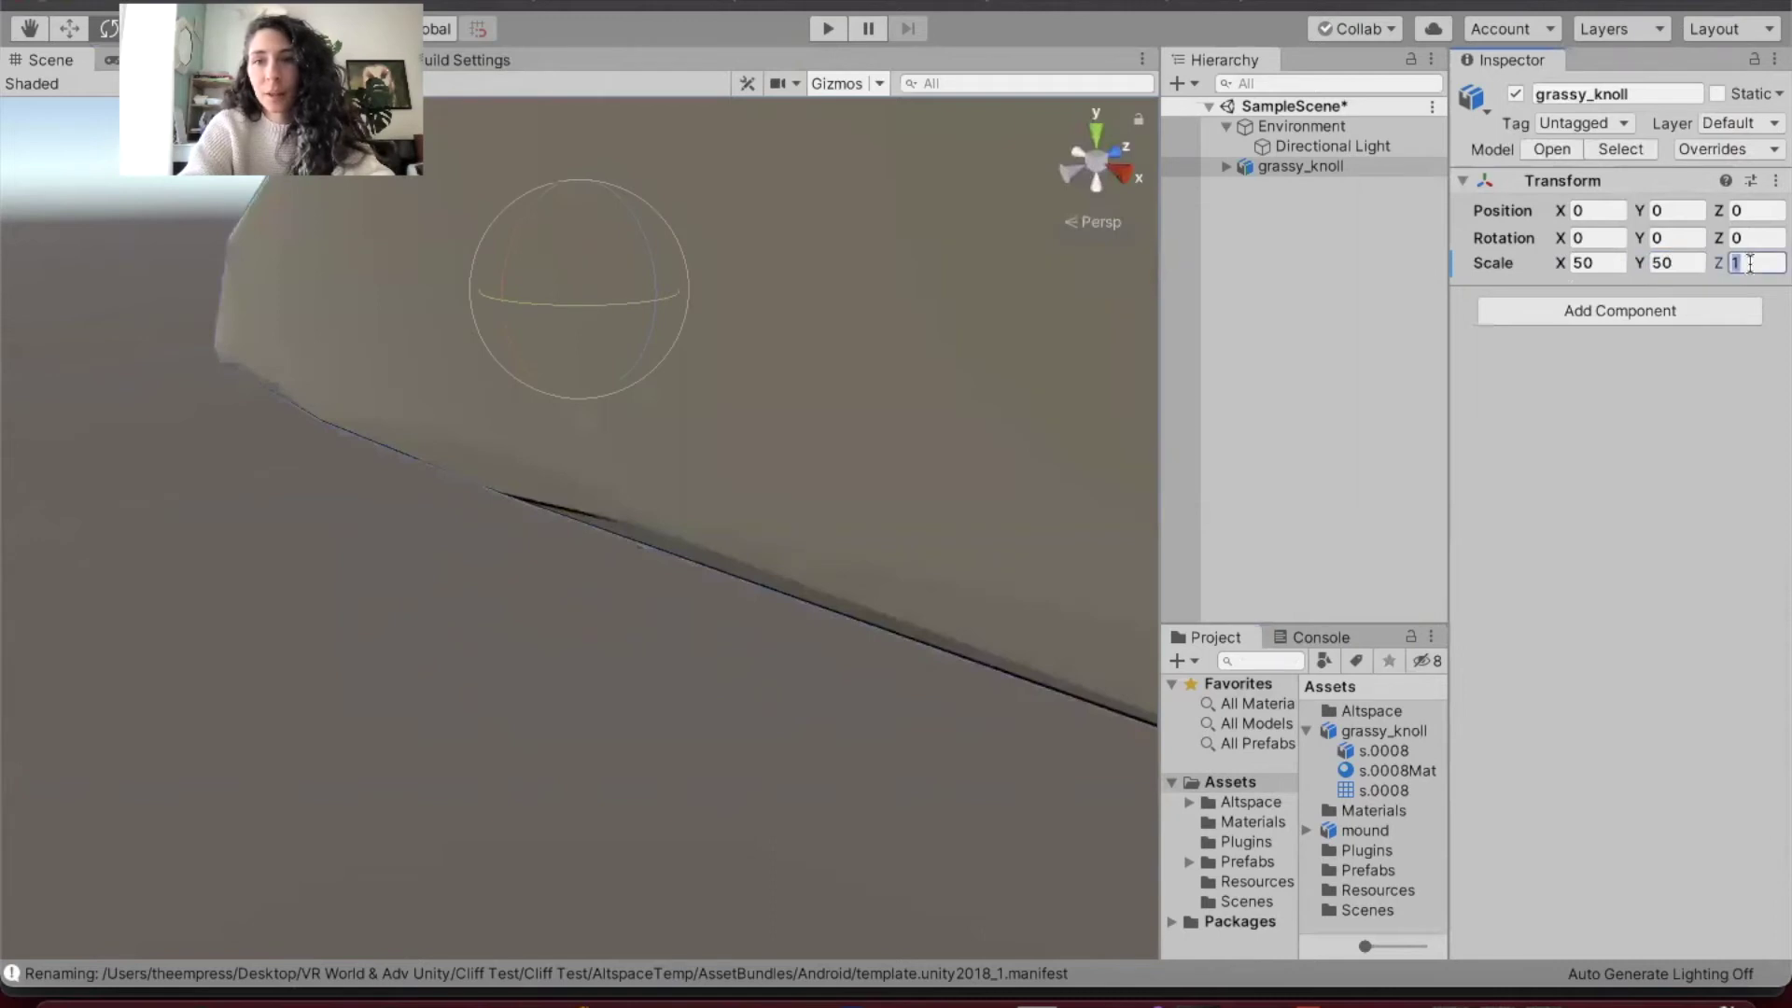
type("50")
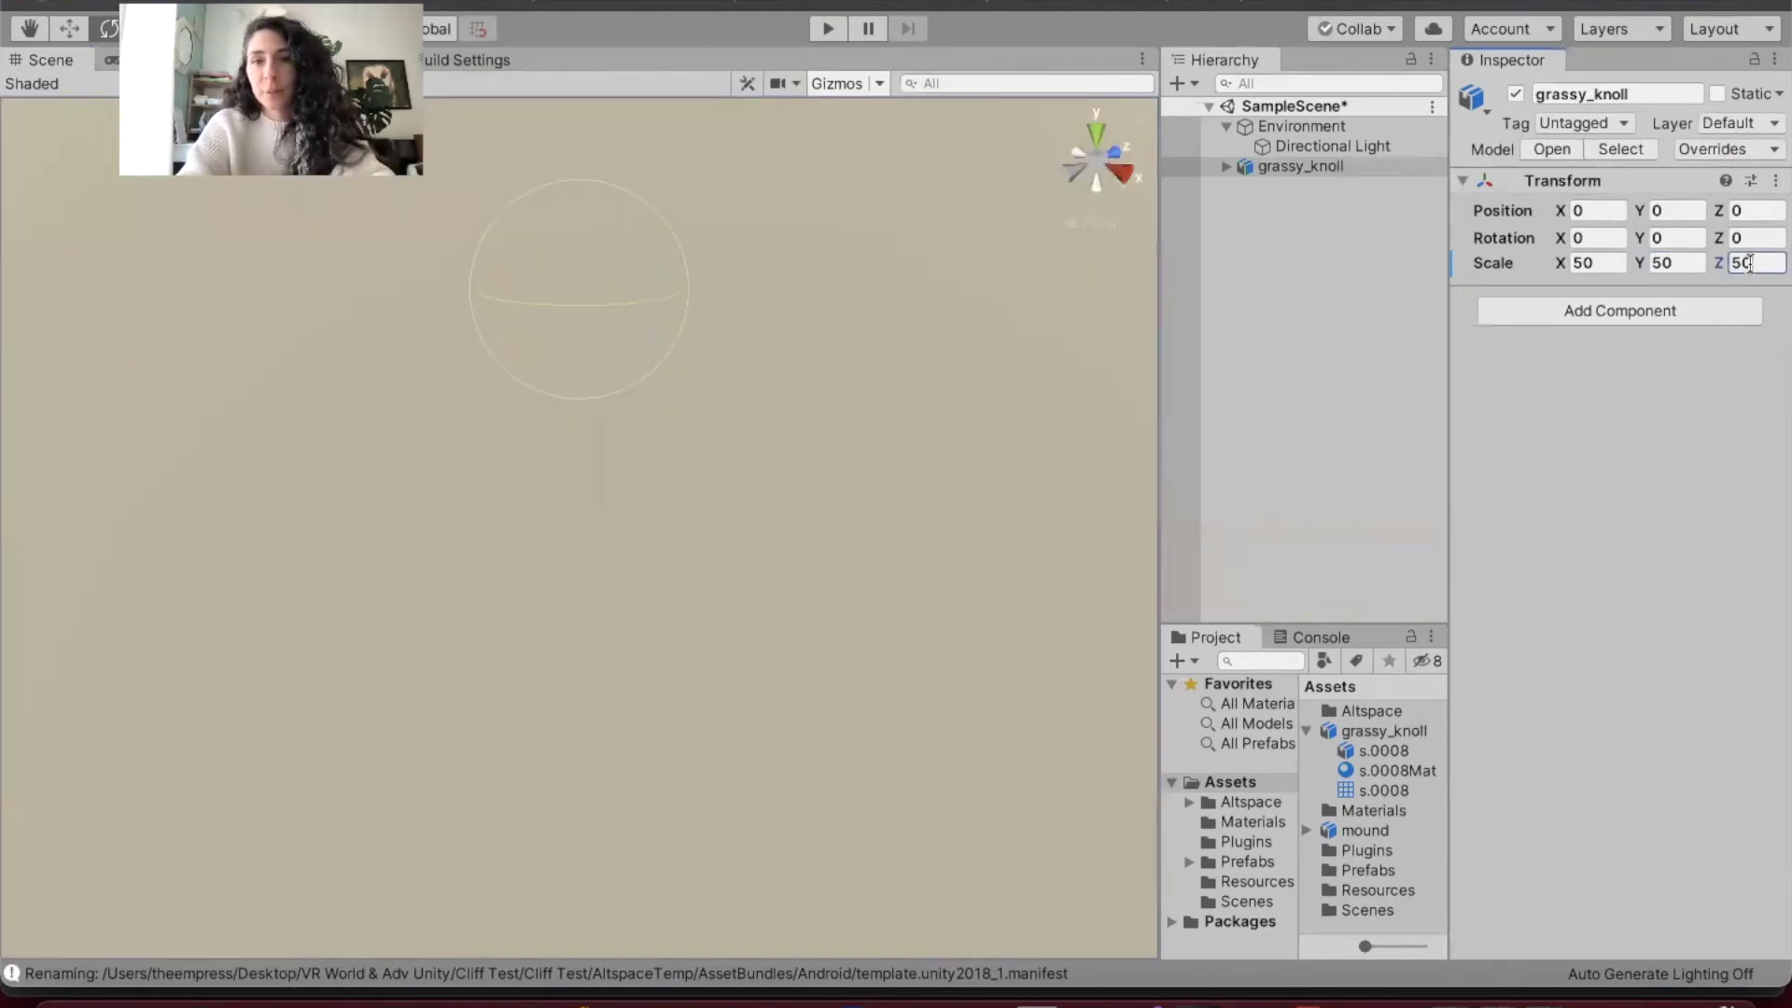
type("f")
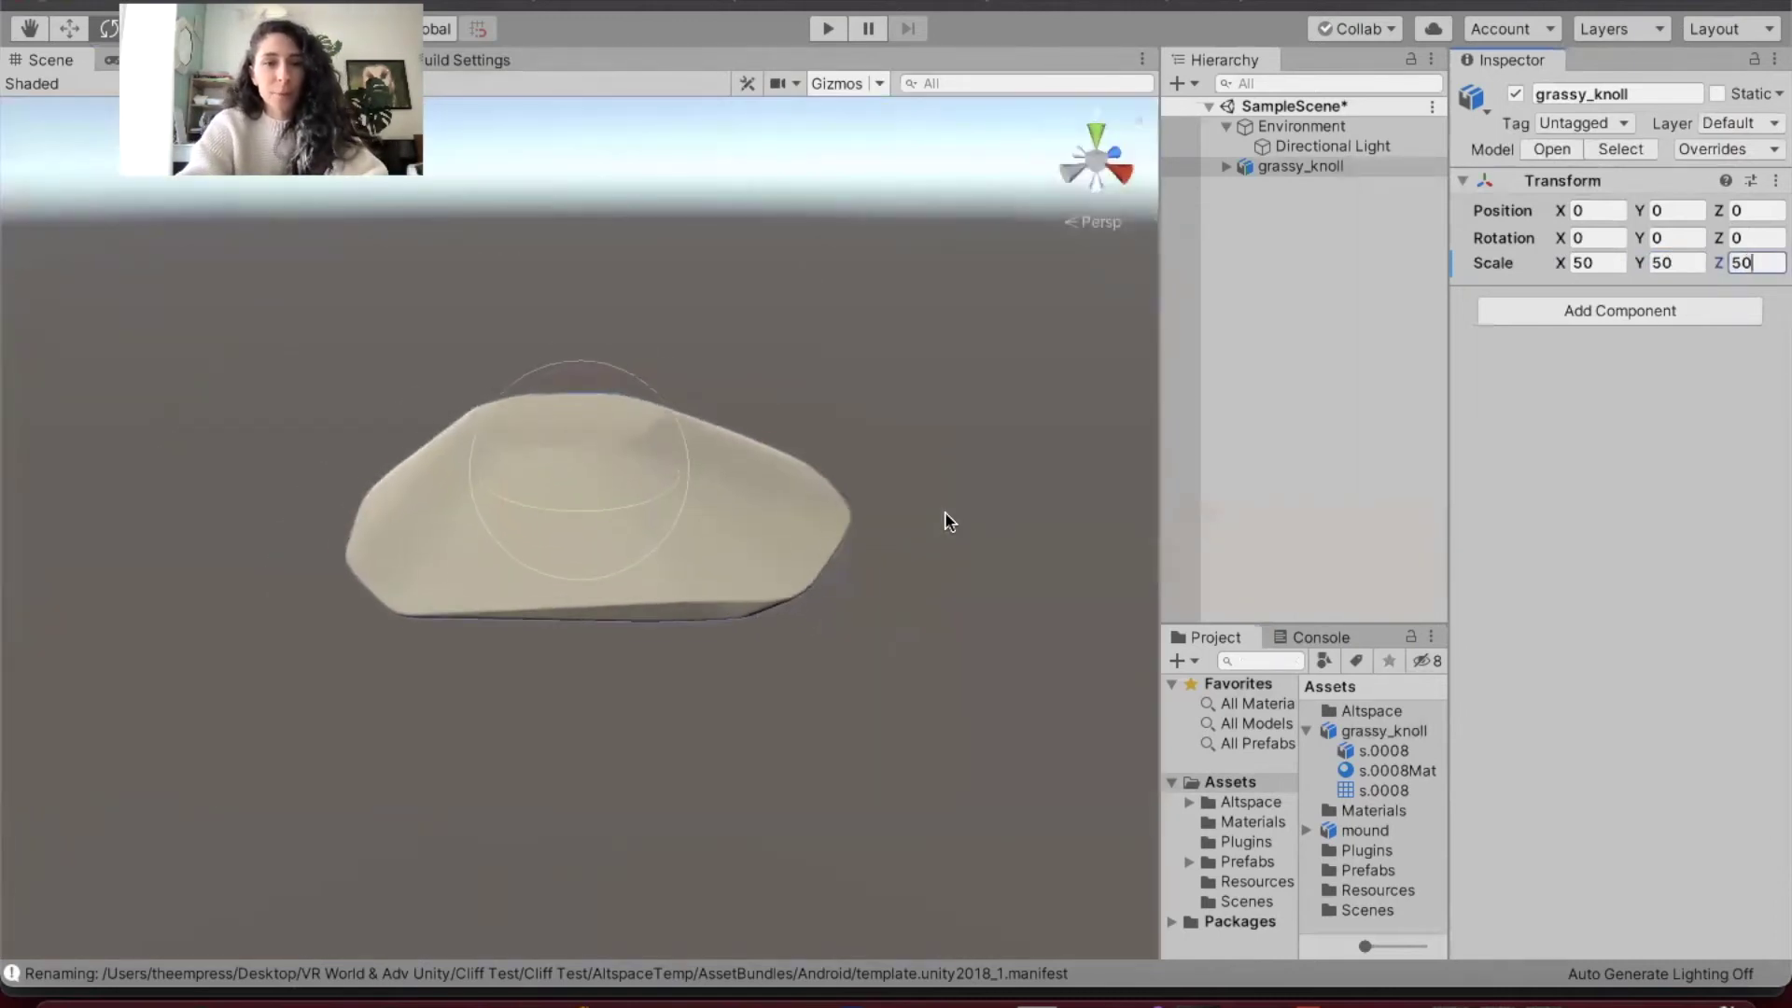
scroll(948, 521, "up", 5)
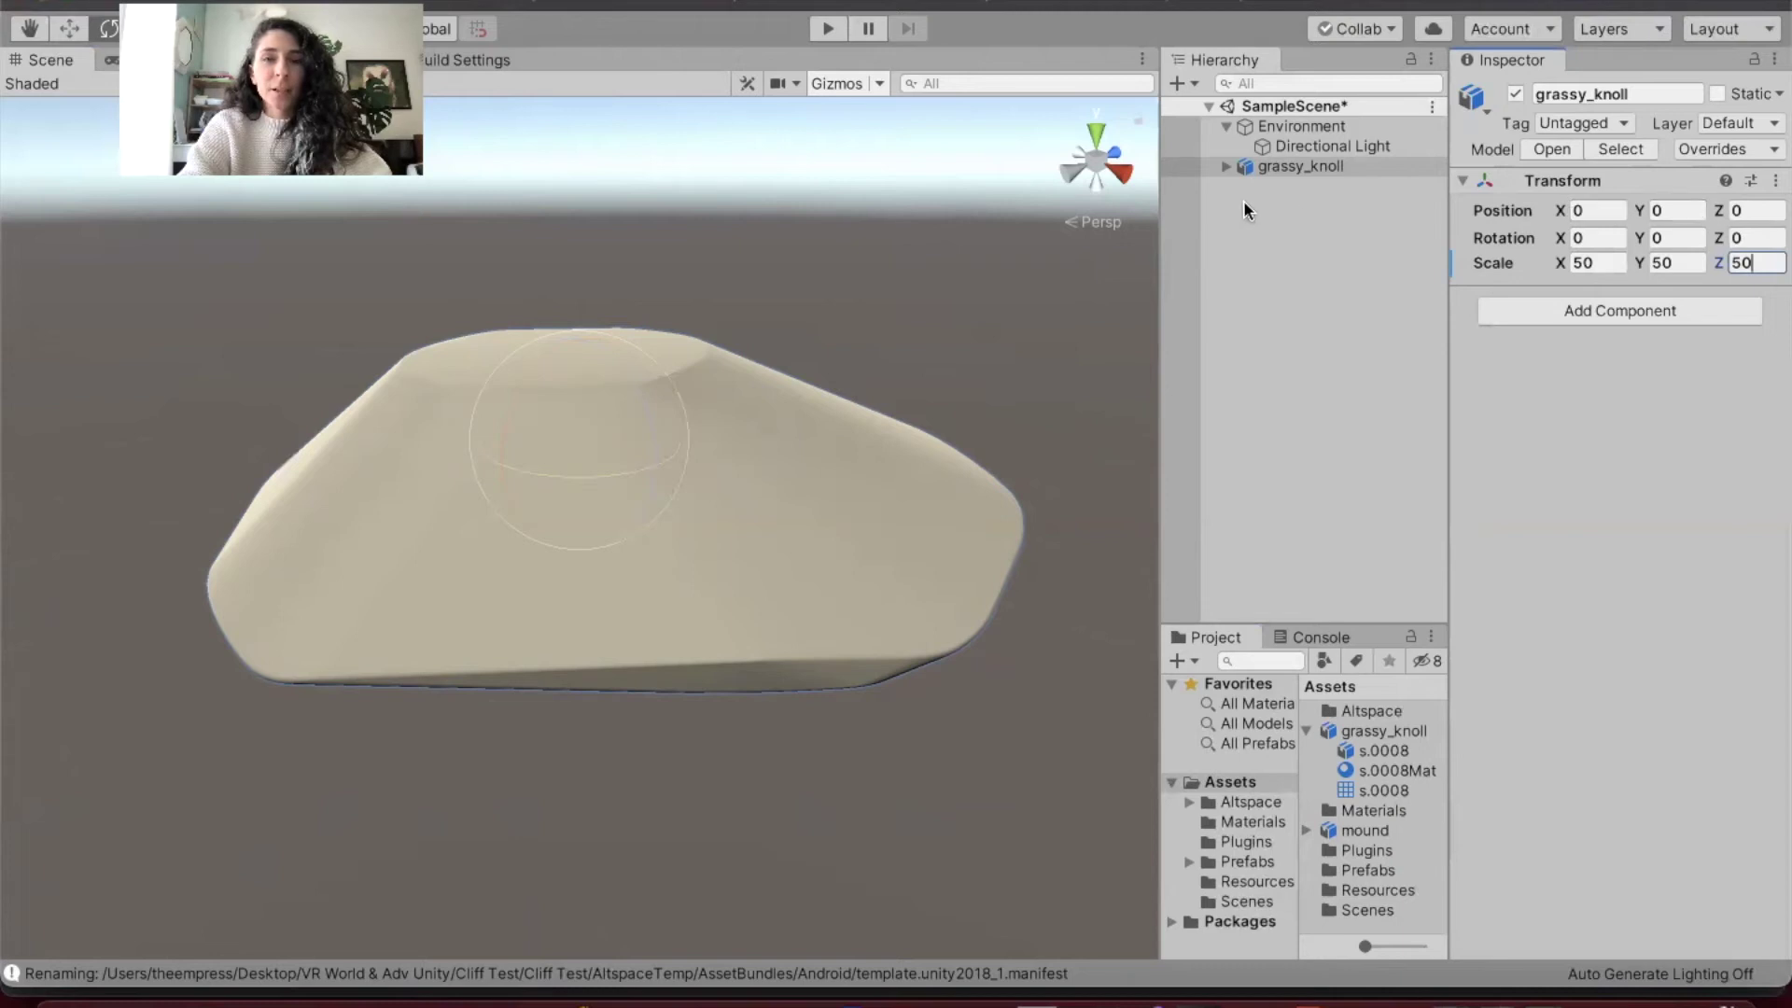
Expand the grassy_knoll object in the scene and set its Y position to -15
left_click(1226, 168)
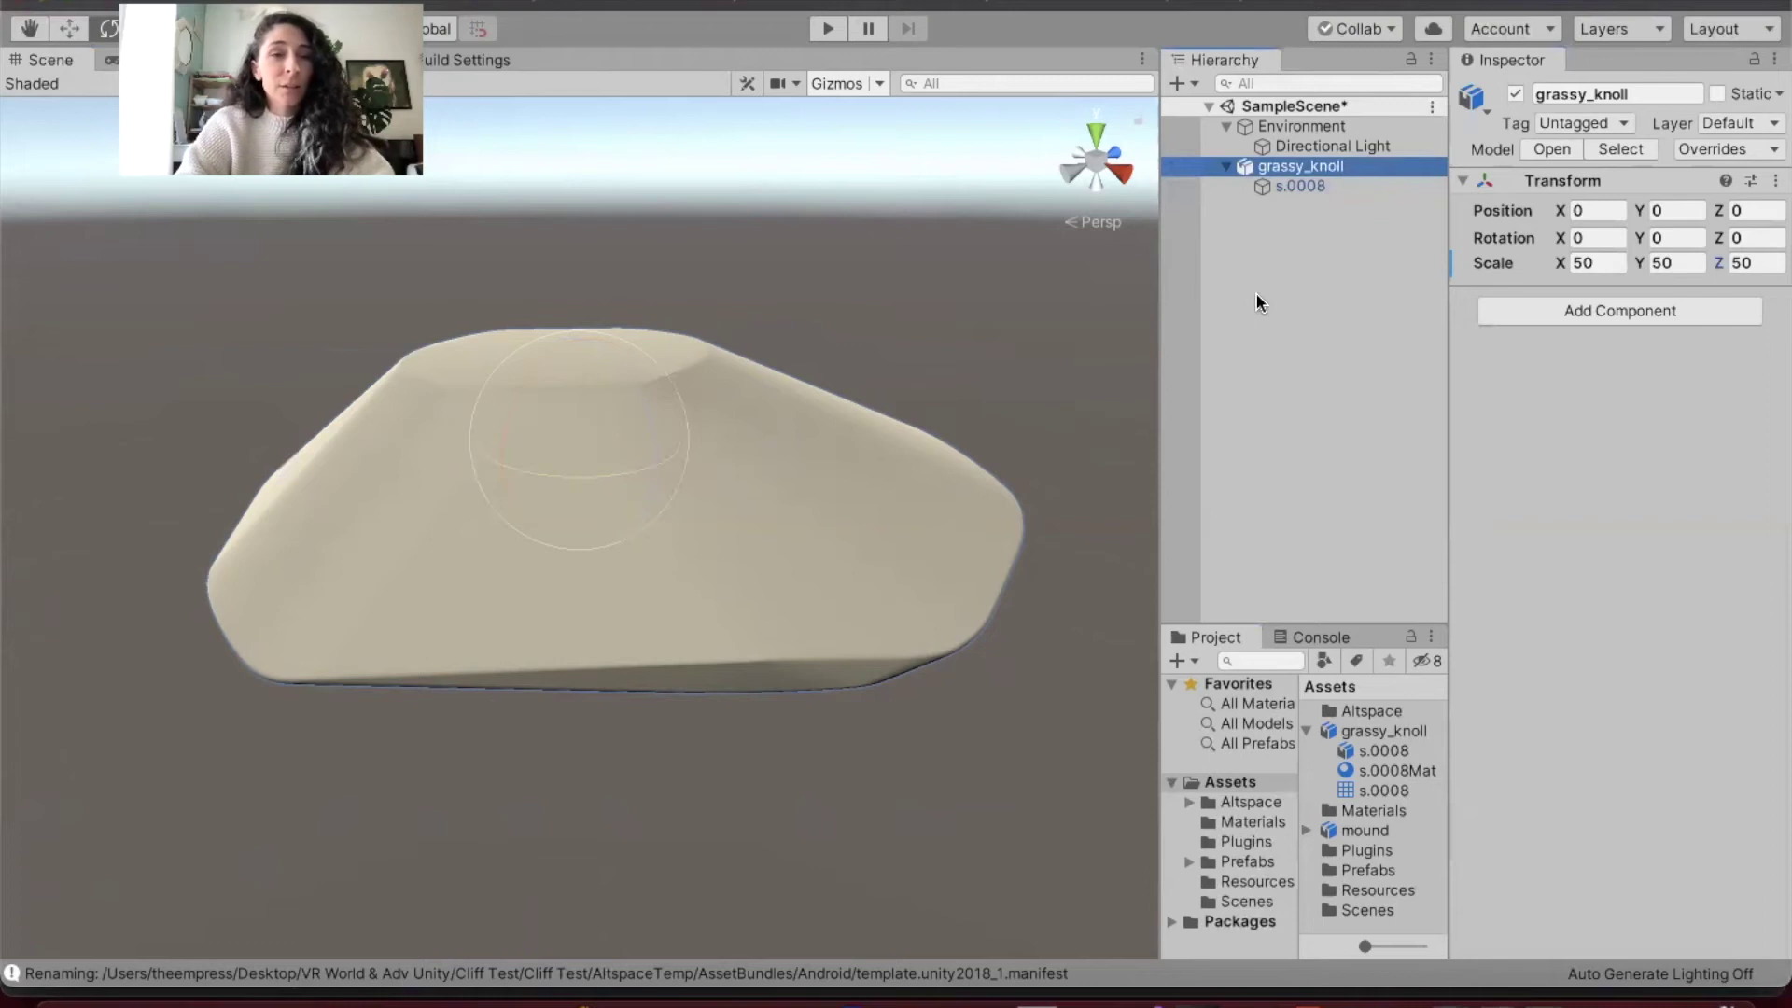
left_click(1680, 209)
type("-")
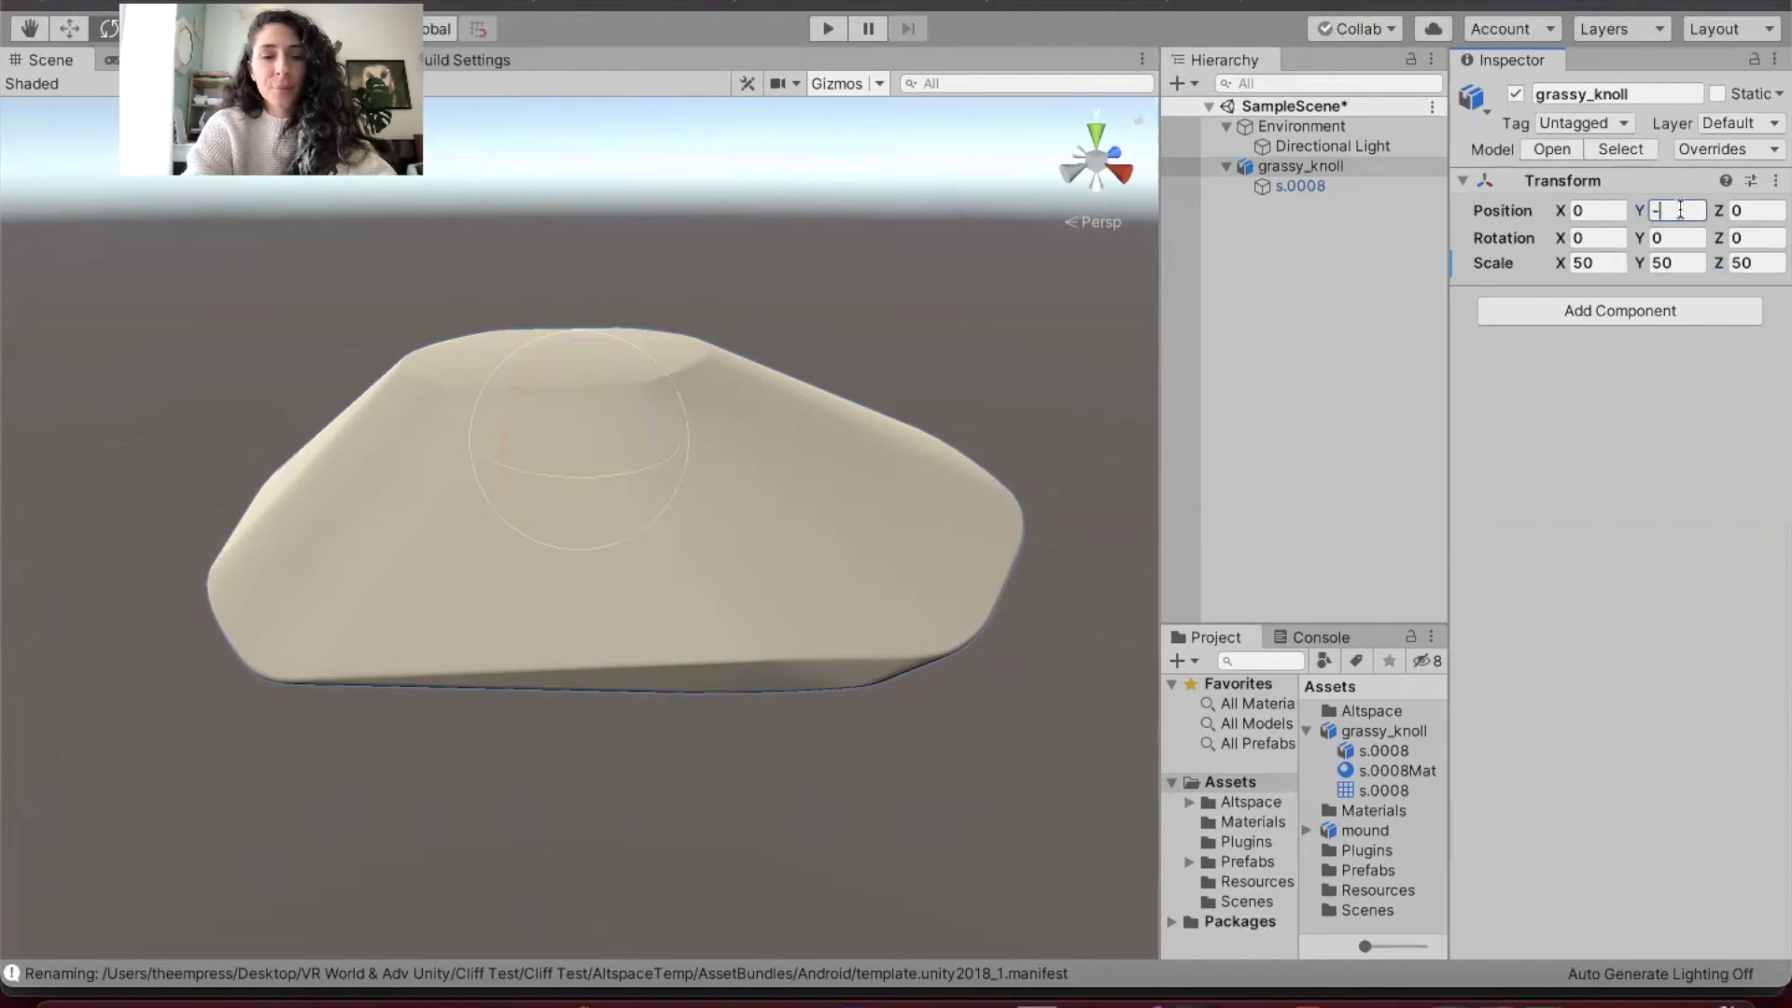
type("15")
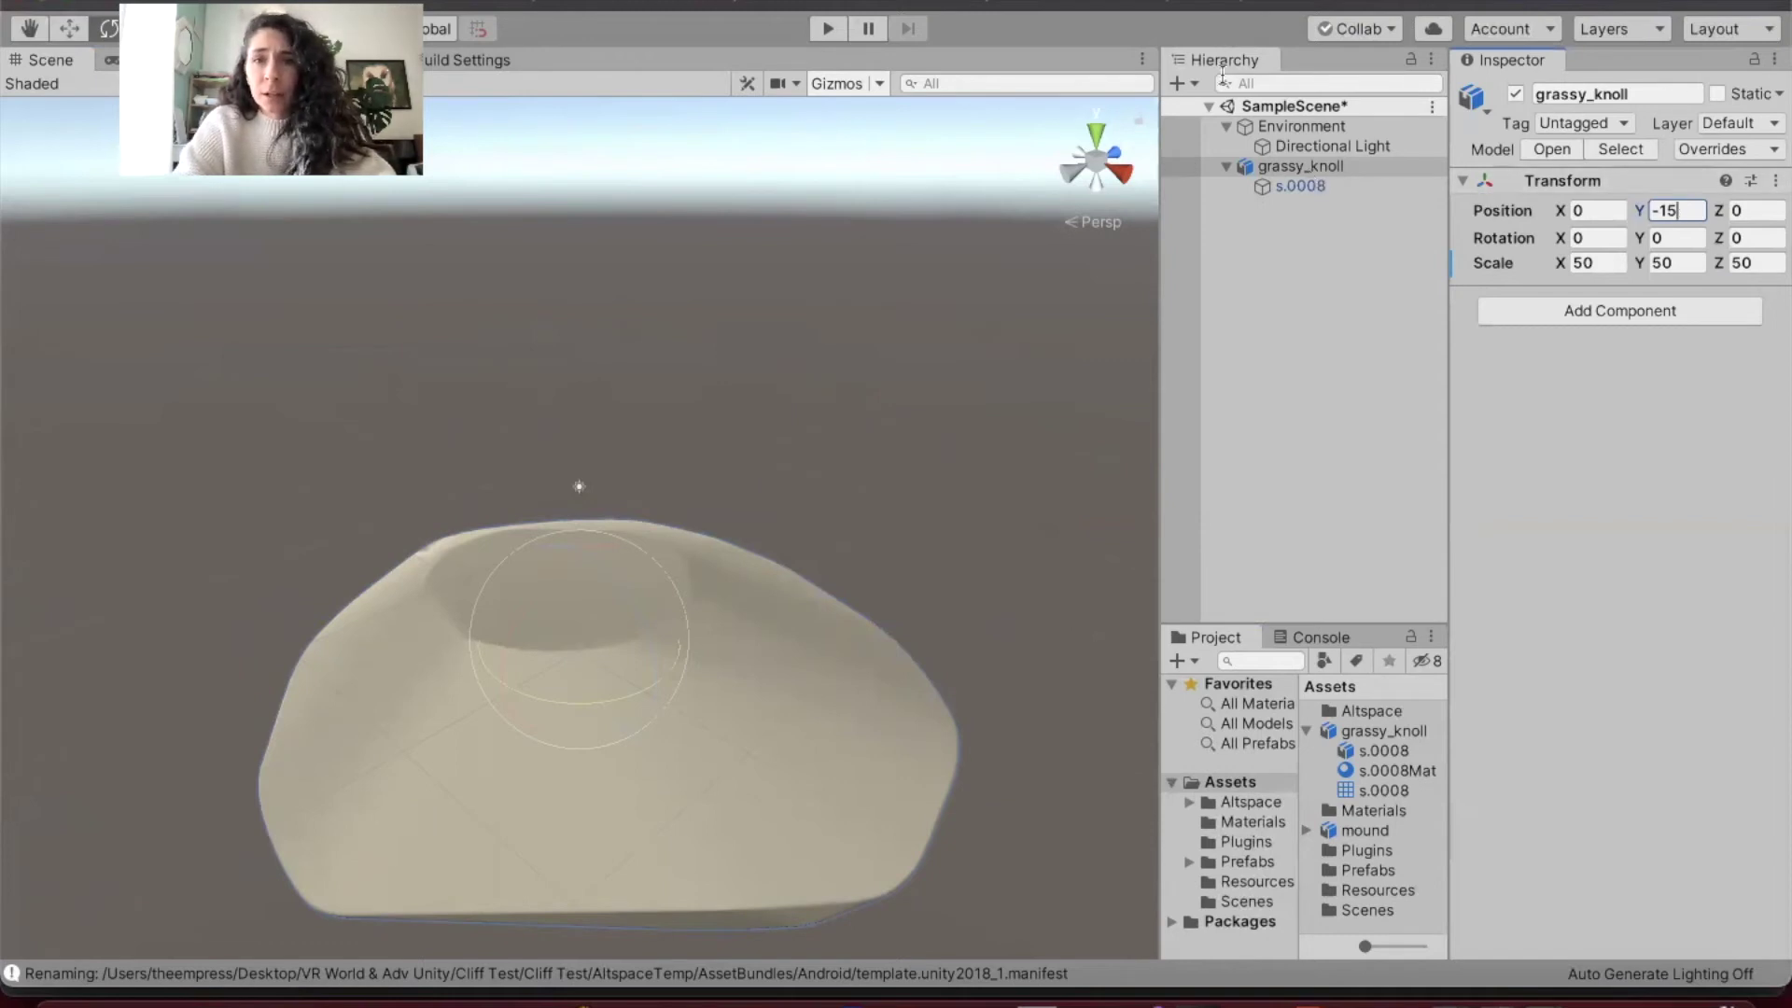
Add a Mesh Collider component to the s.0008 child object and assign it to the Nav Mesh layer
left_click(1302, 190)
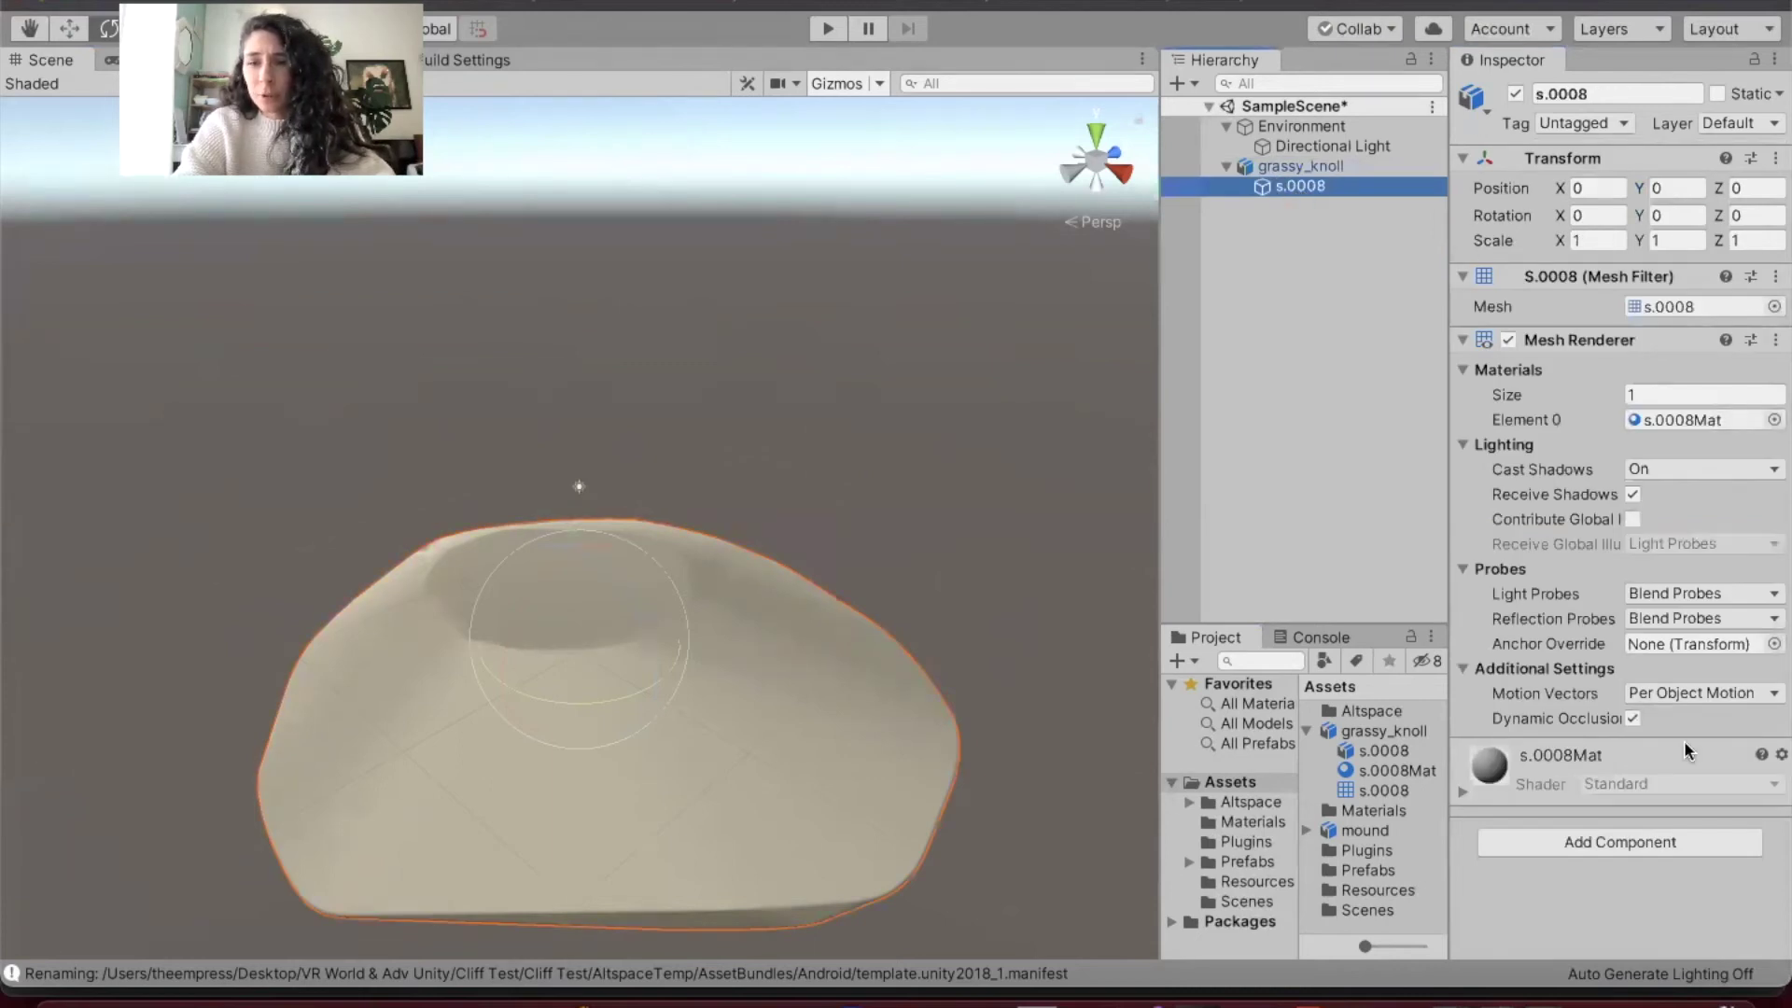
left_click(1601, 841)
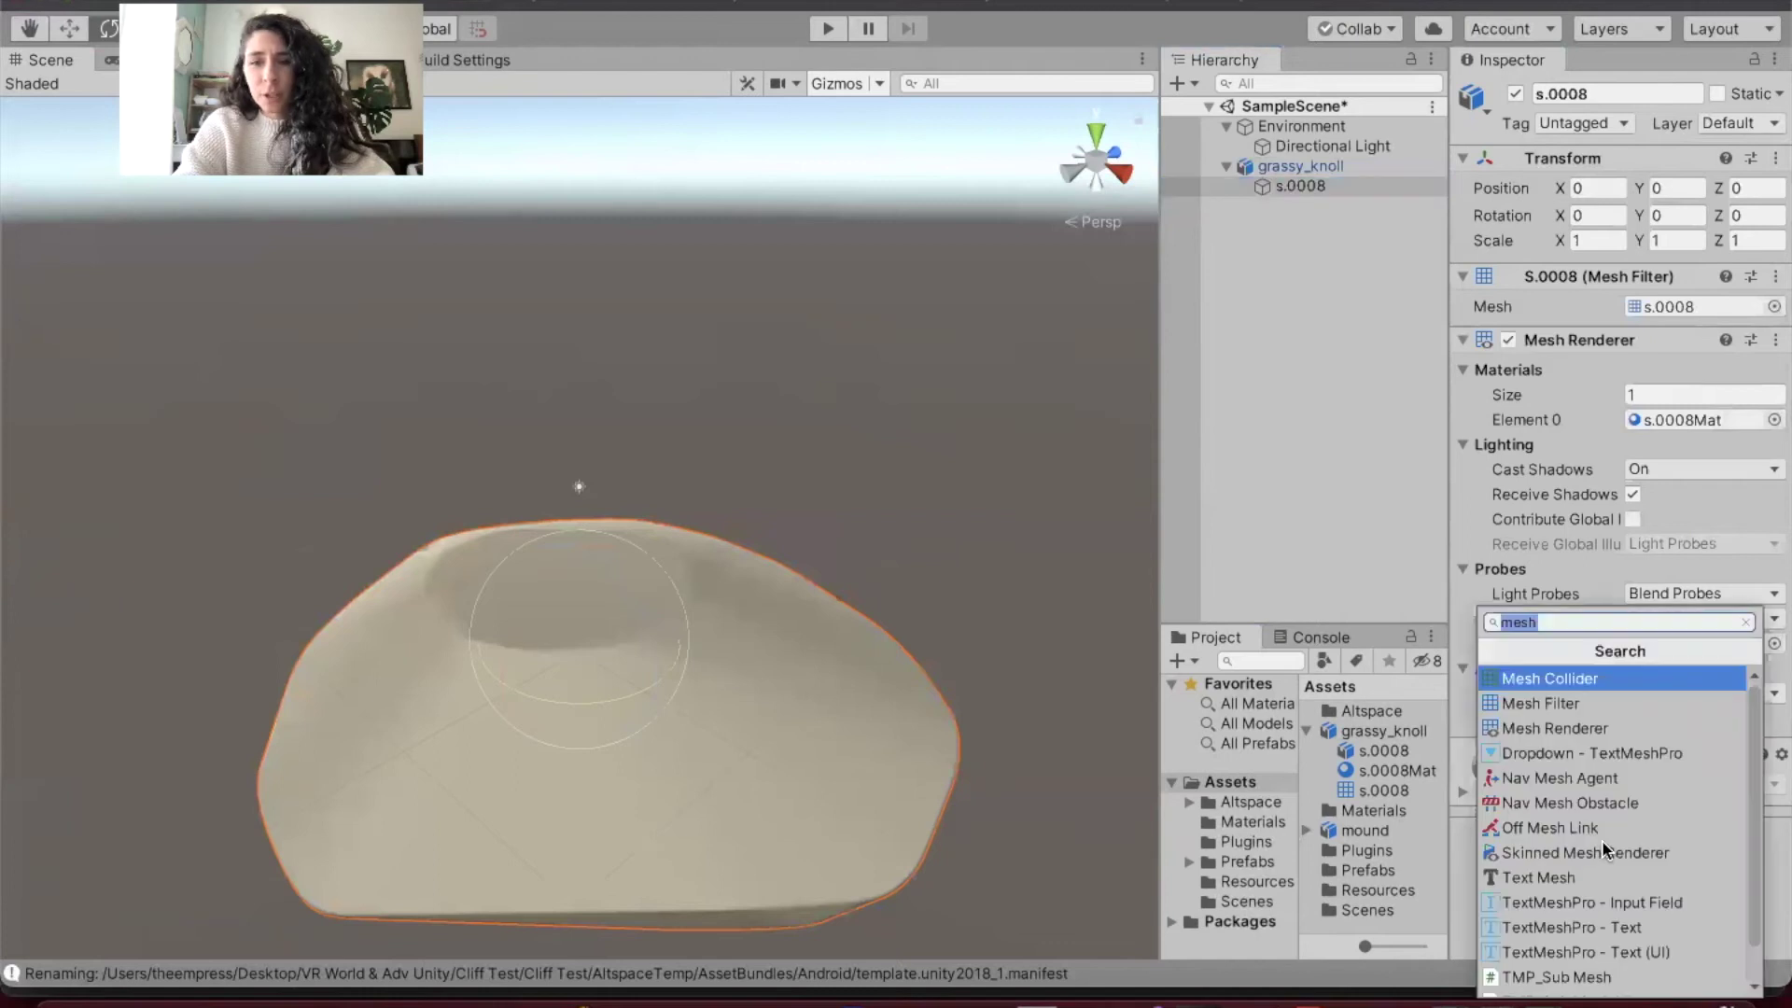
left_click(1555, 679)
scroll(1556, 684, "down", 2)
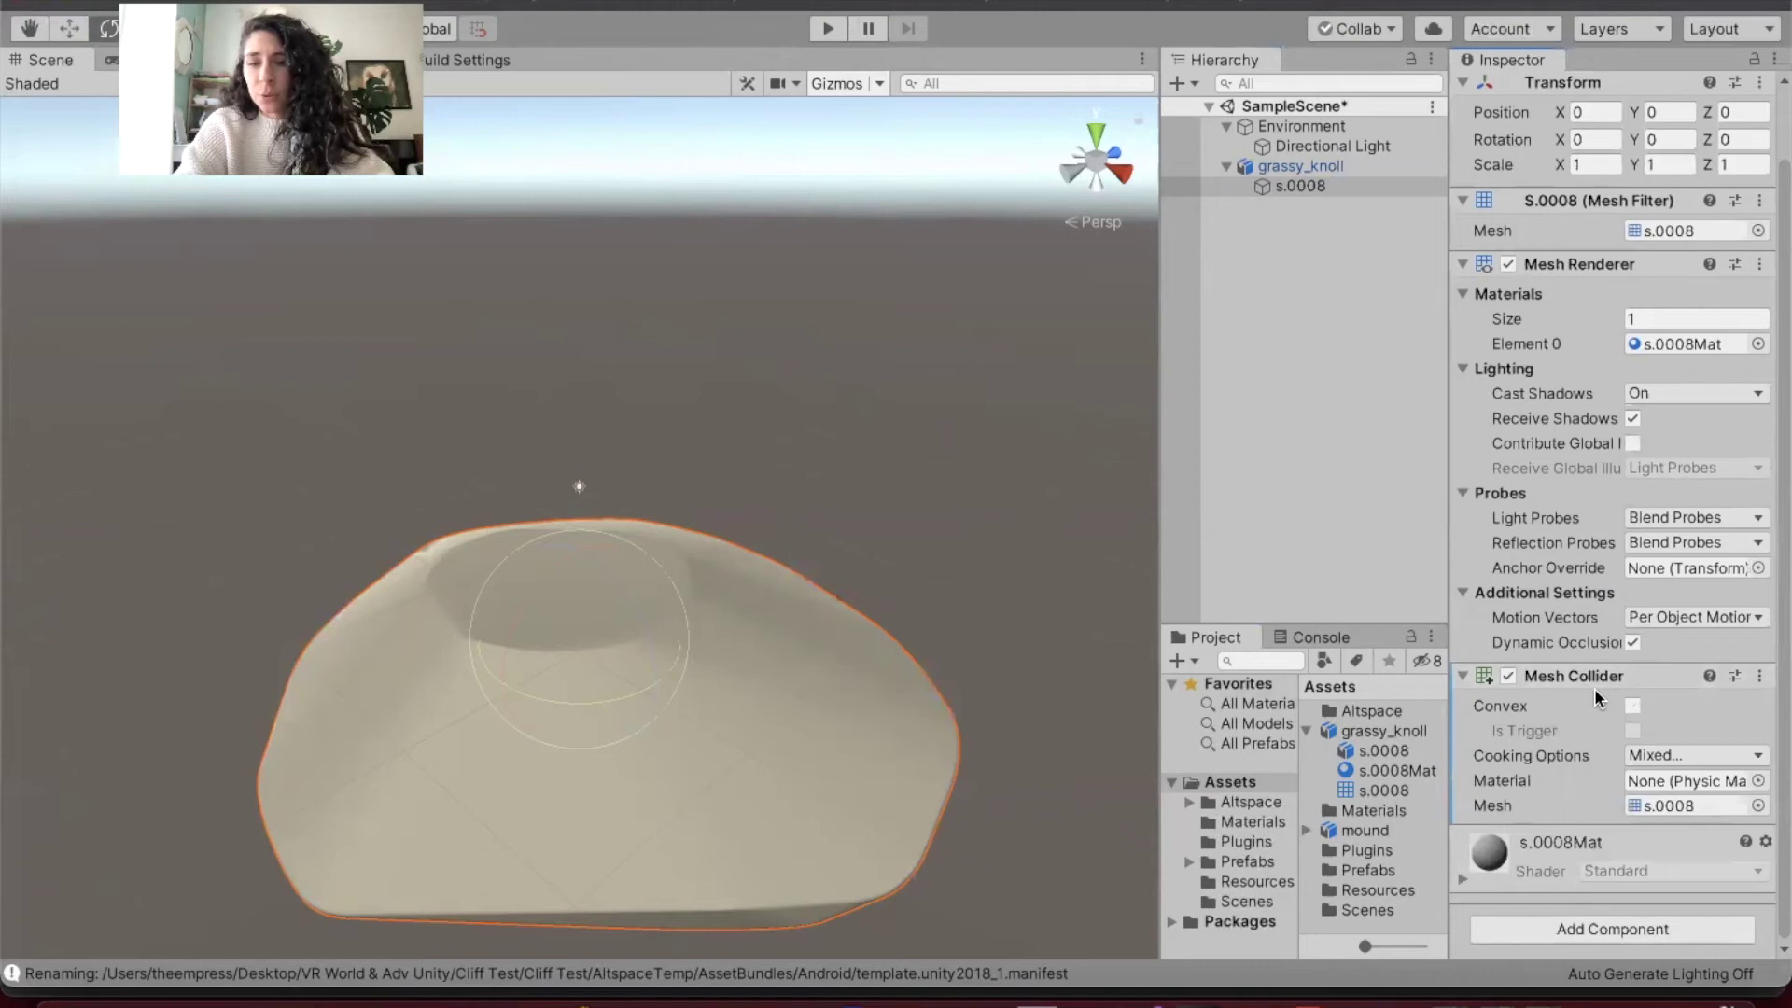
scroll(1665, 357, "up", 2)
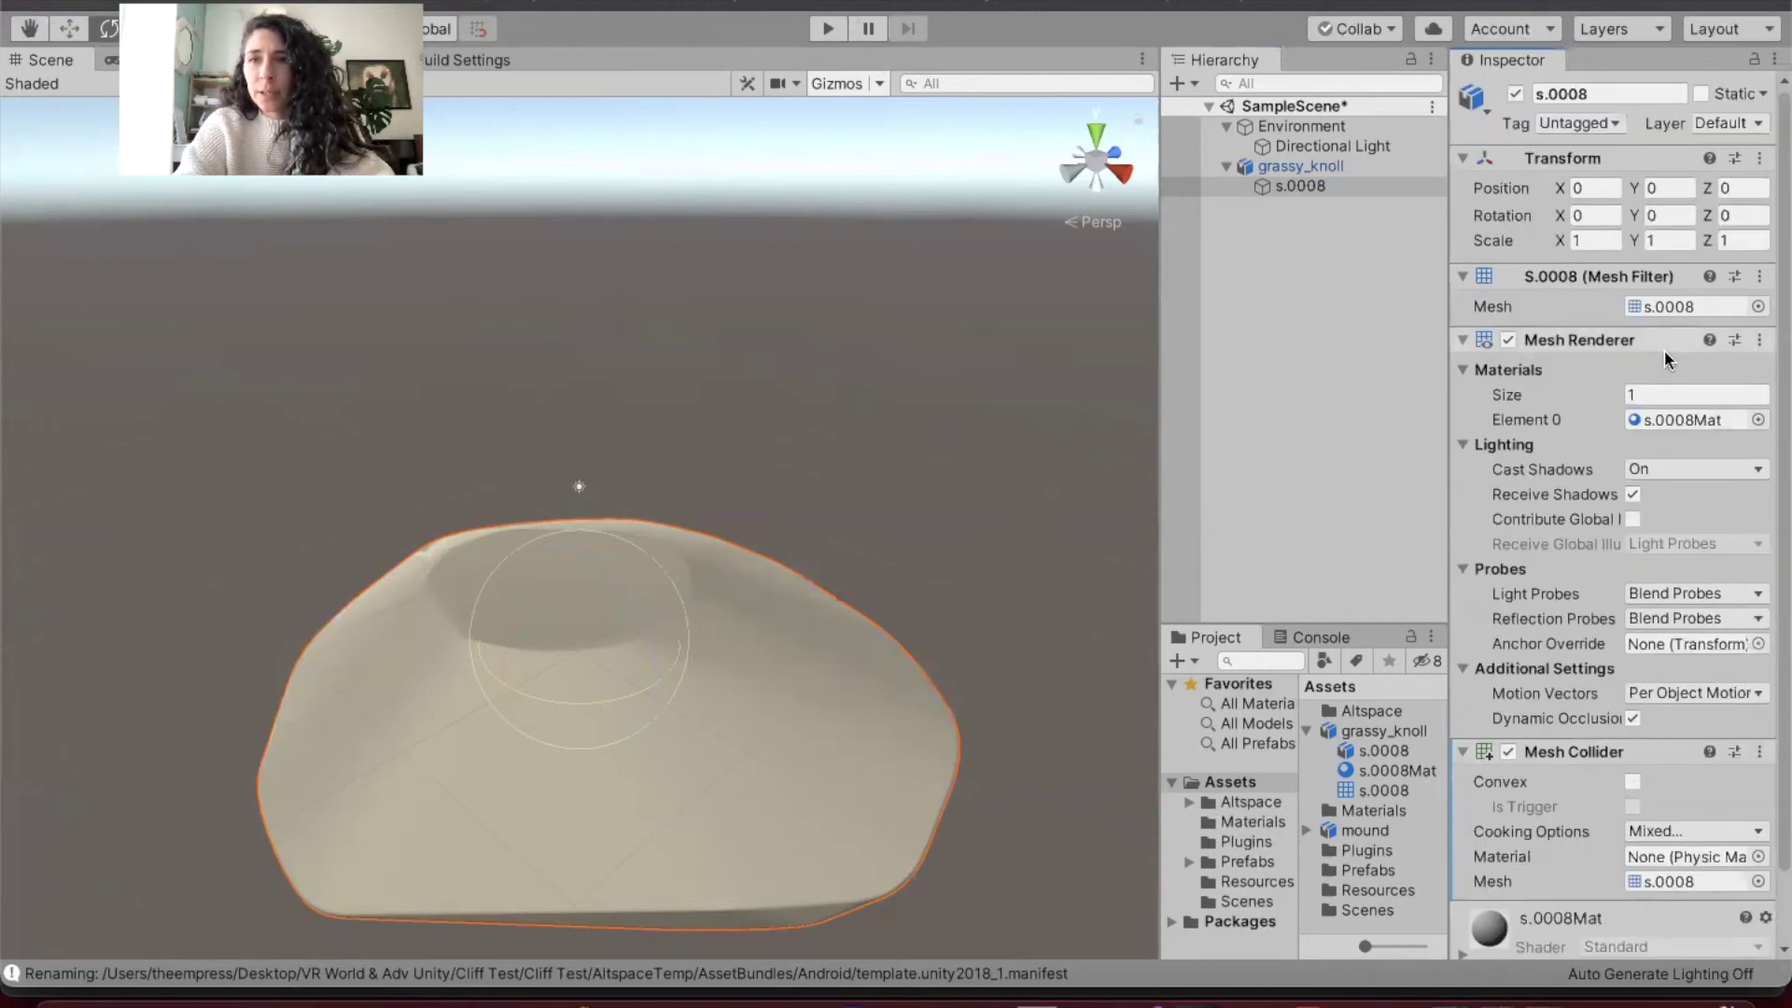
left_click(1729, 124)
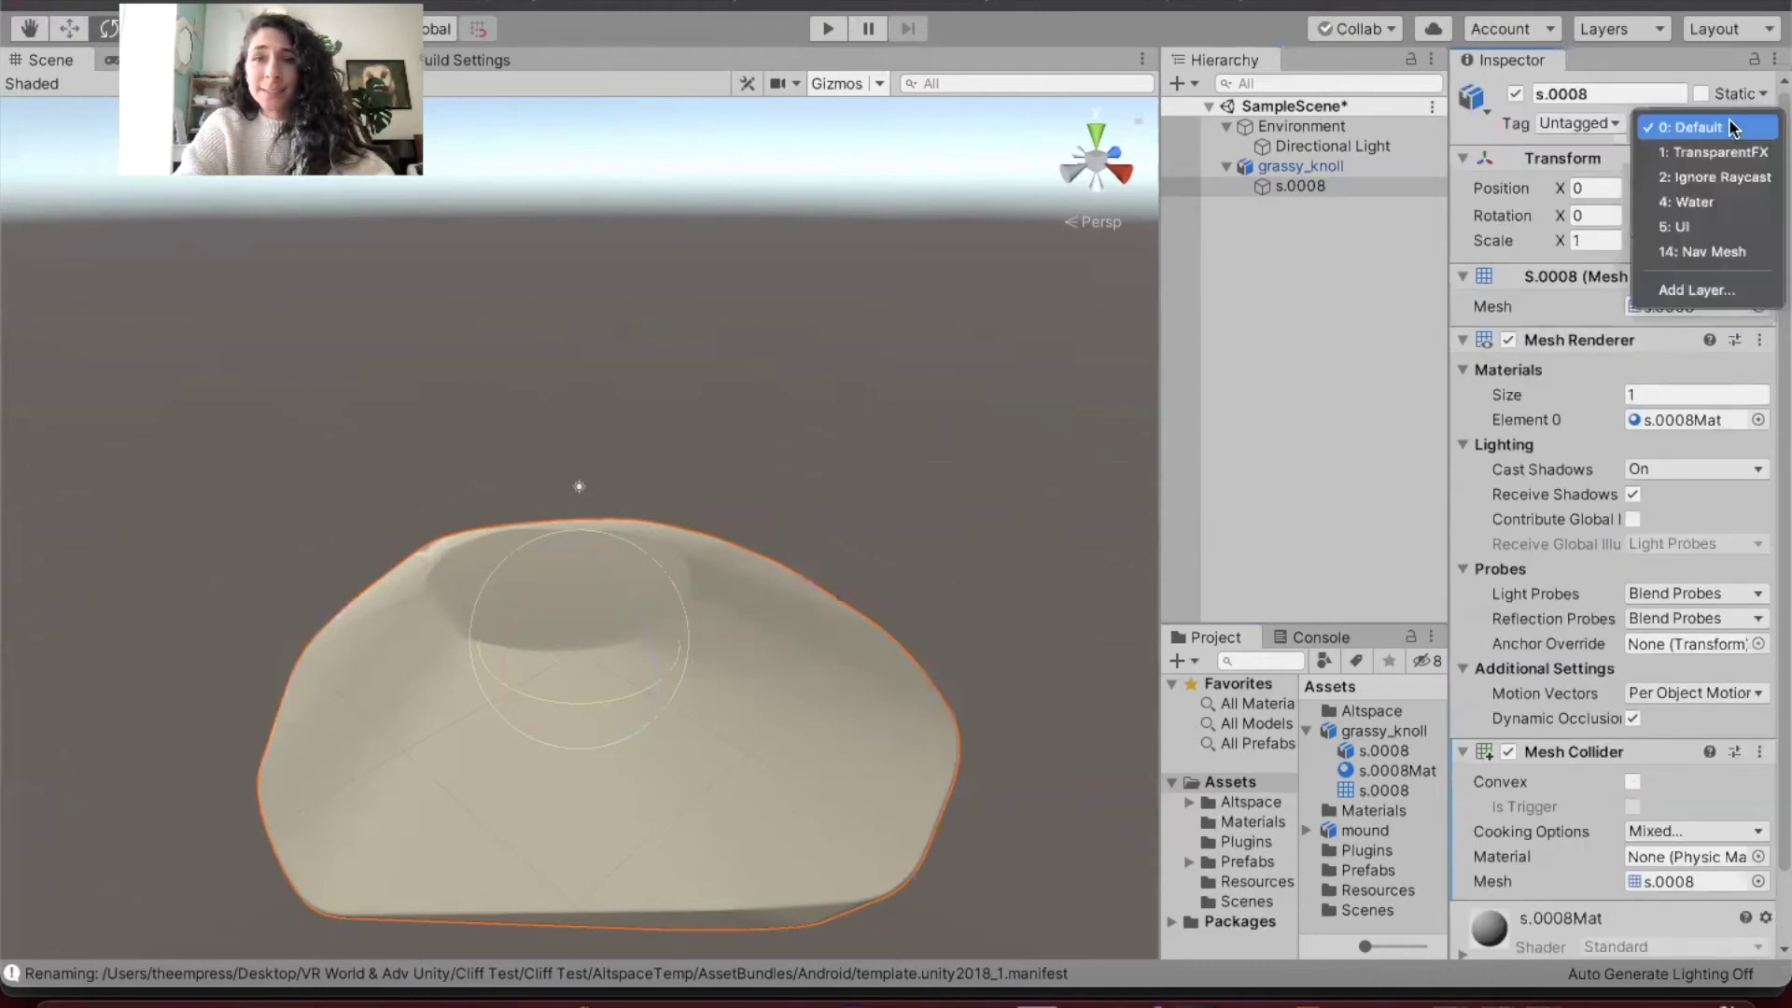
left_click(1710, 252)
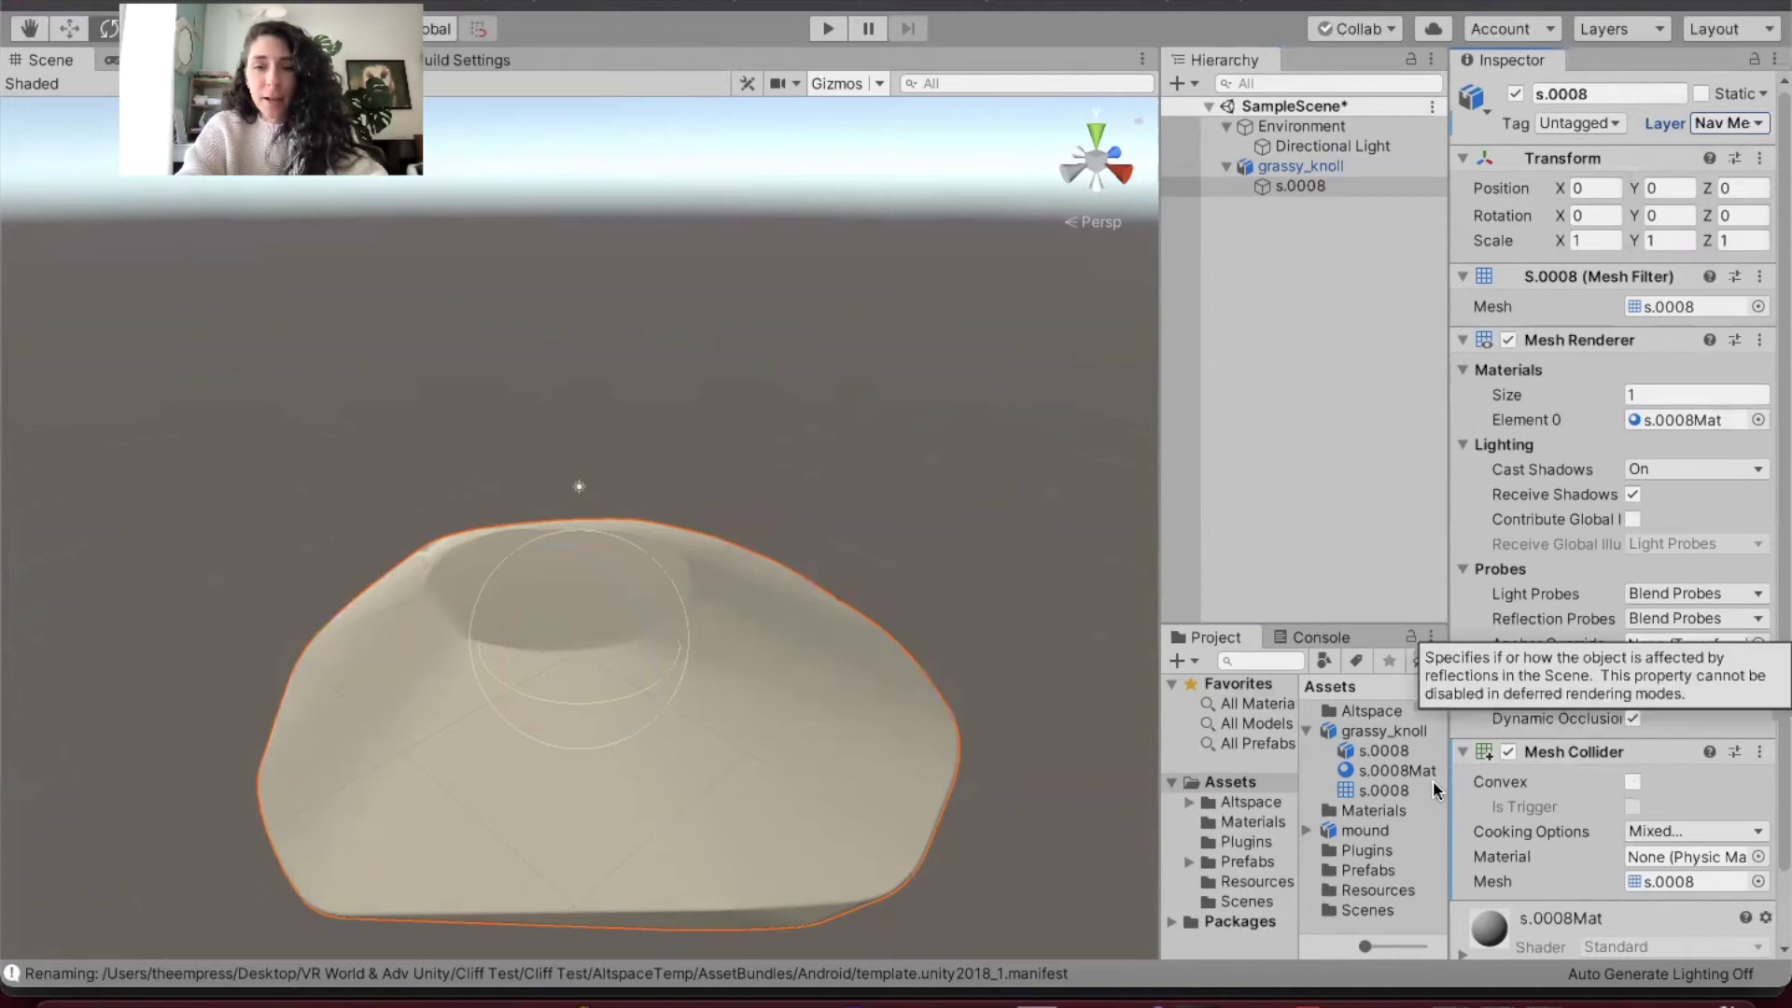
Apply the grass material from the Materials folder to the s.0008 mesh of the knoll
left_click(1265, 821)
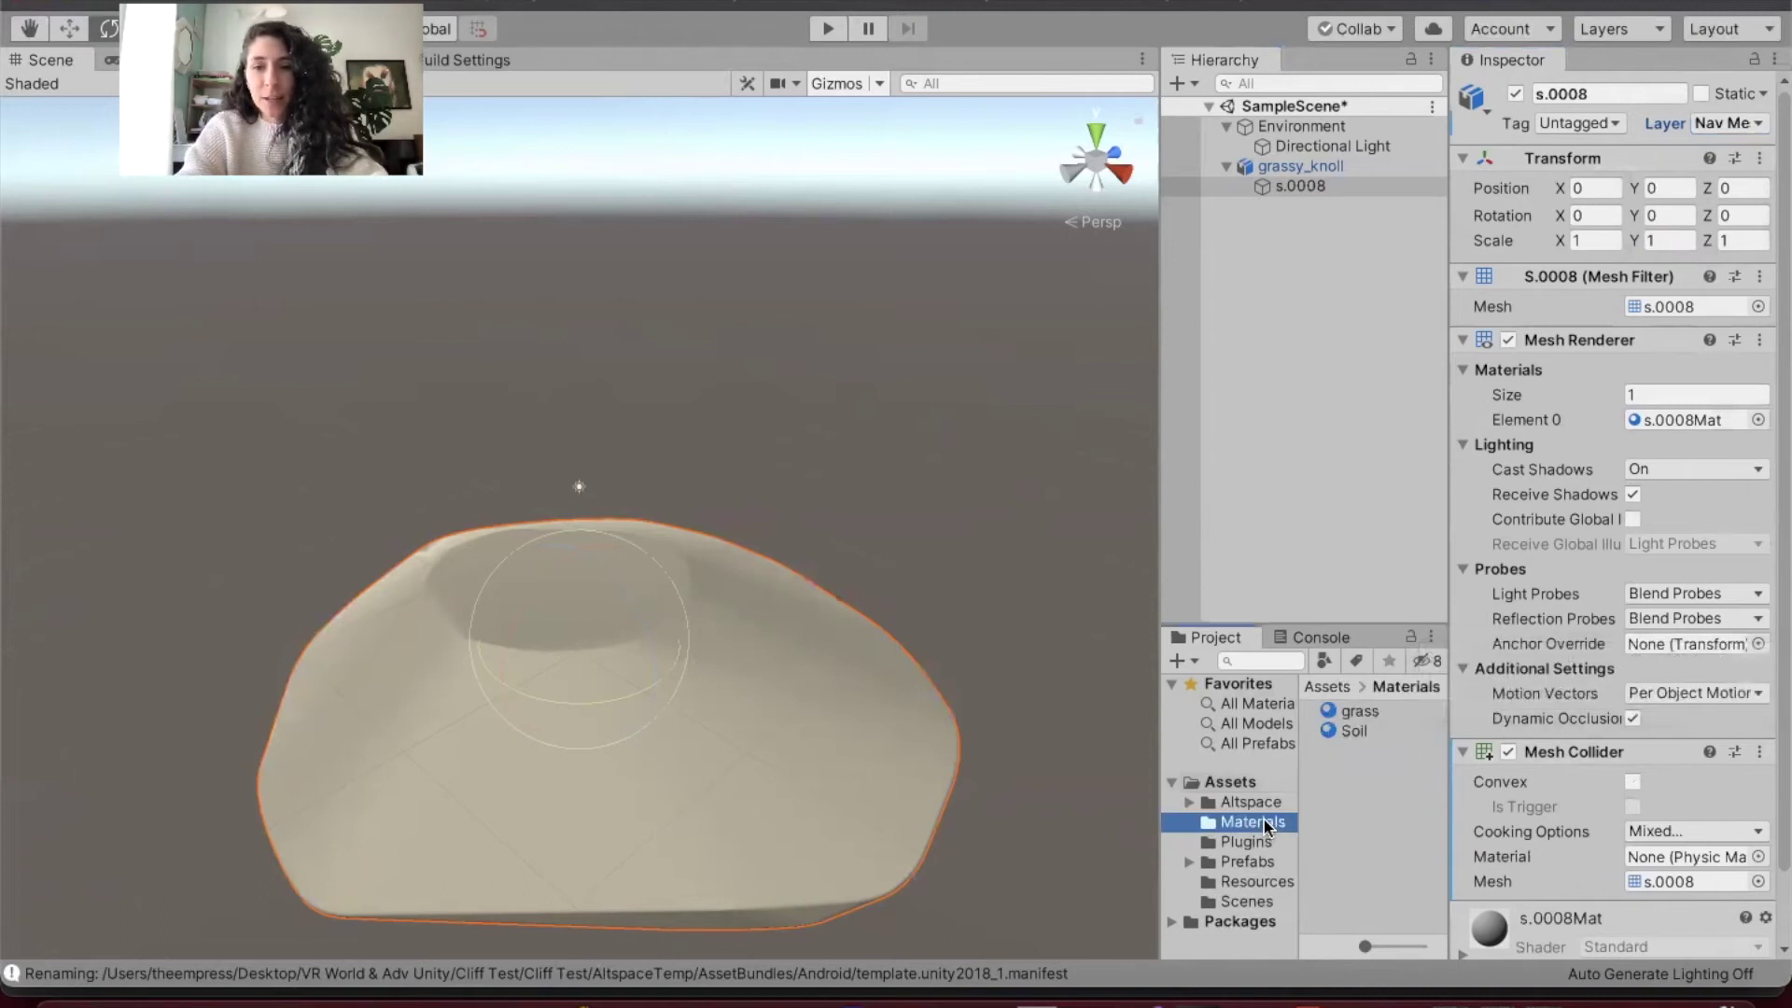
left_click(1347, 733)
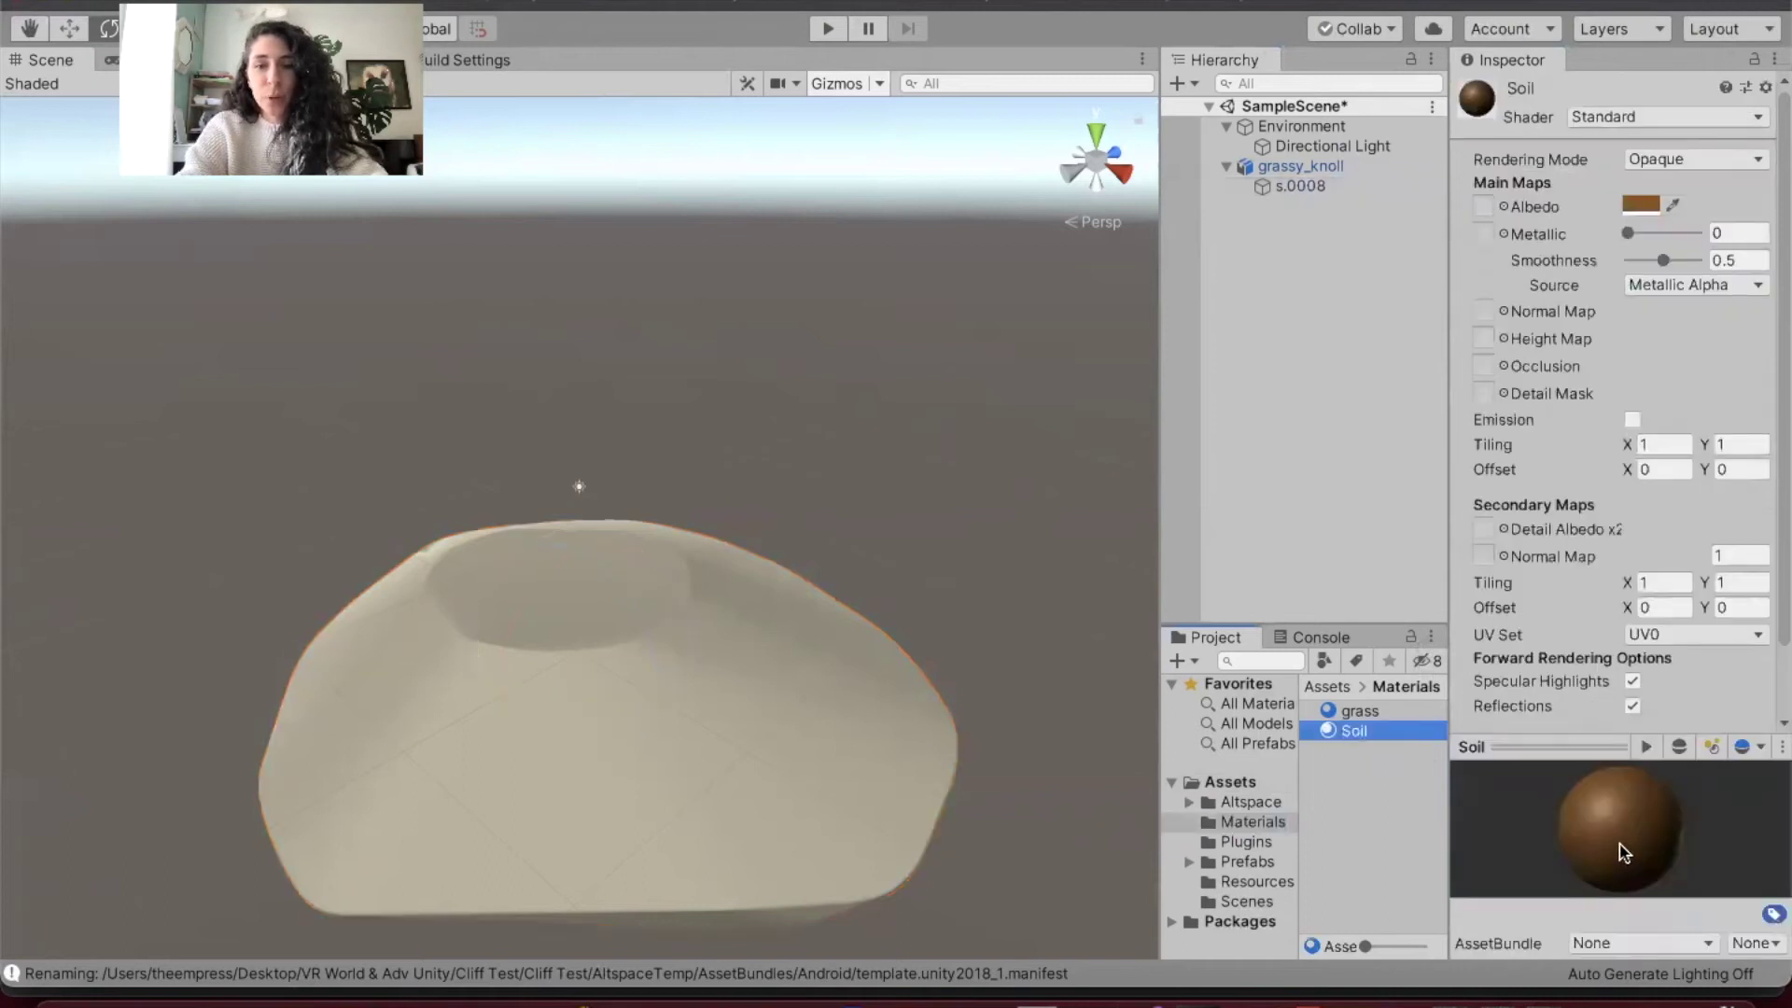
left_click(1349, 714)
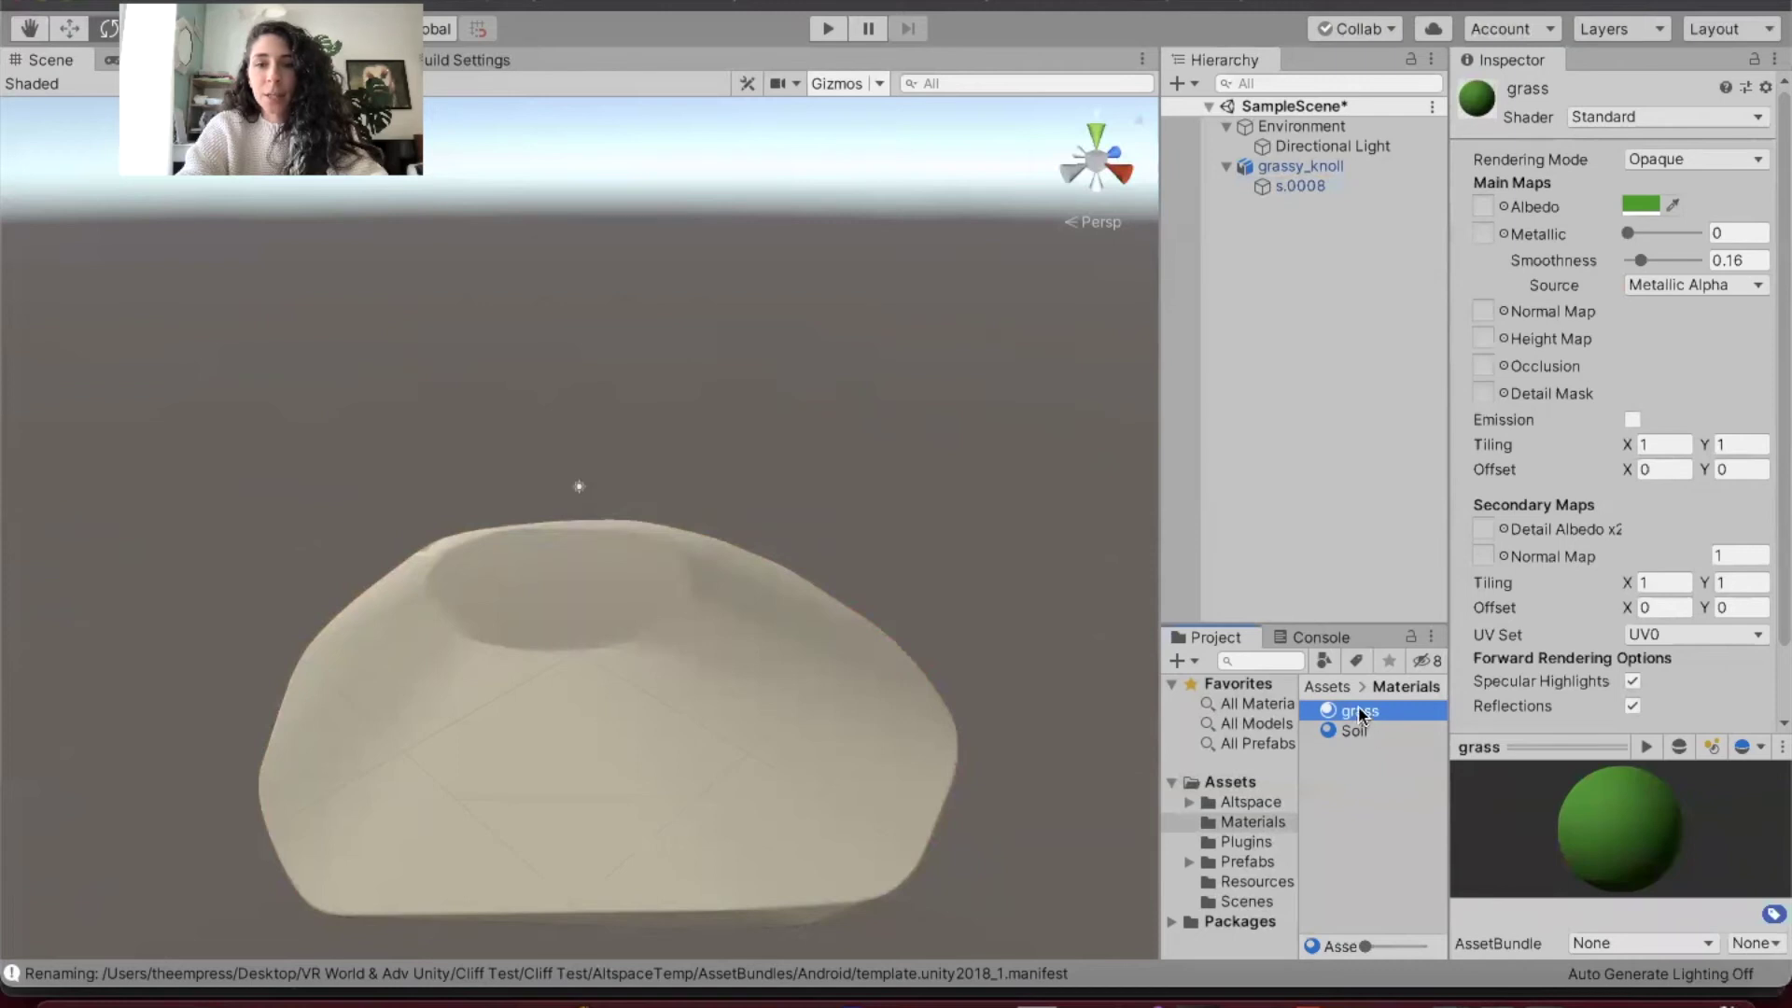
left_click_drag(1361, 716, 1293, 171)
left_click(933, 465)
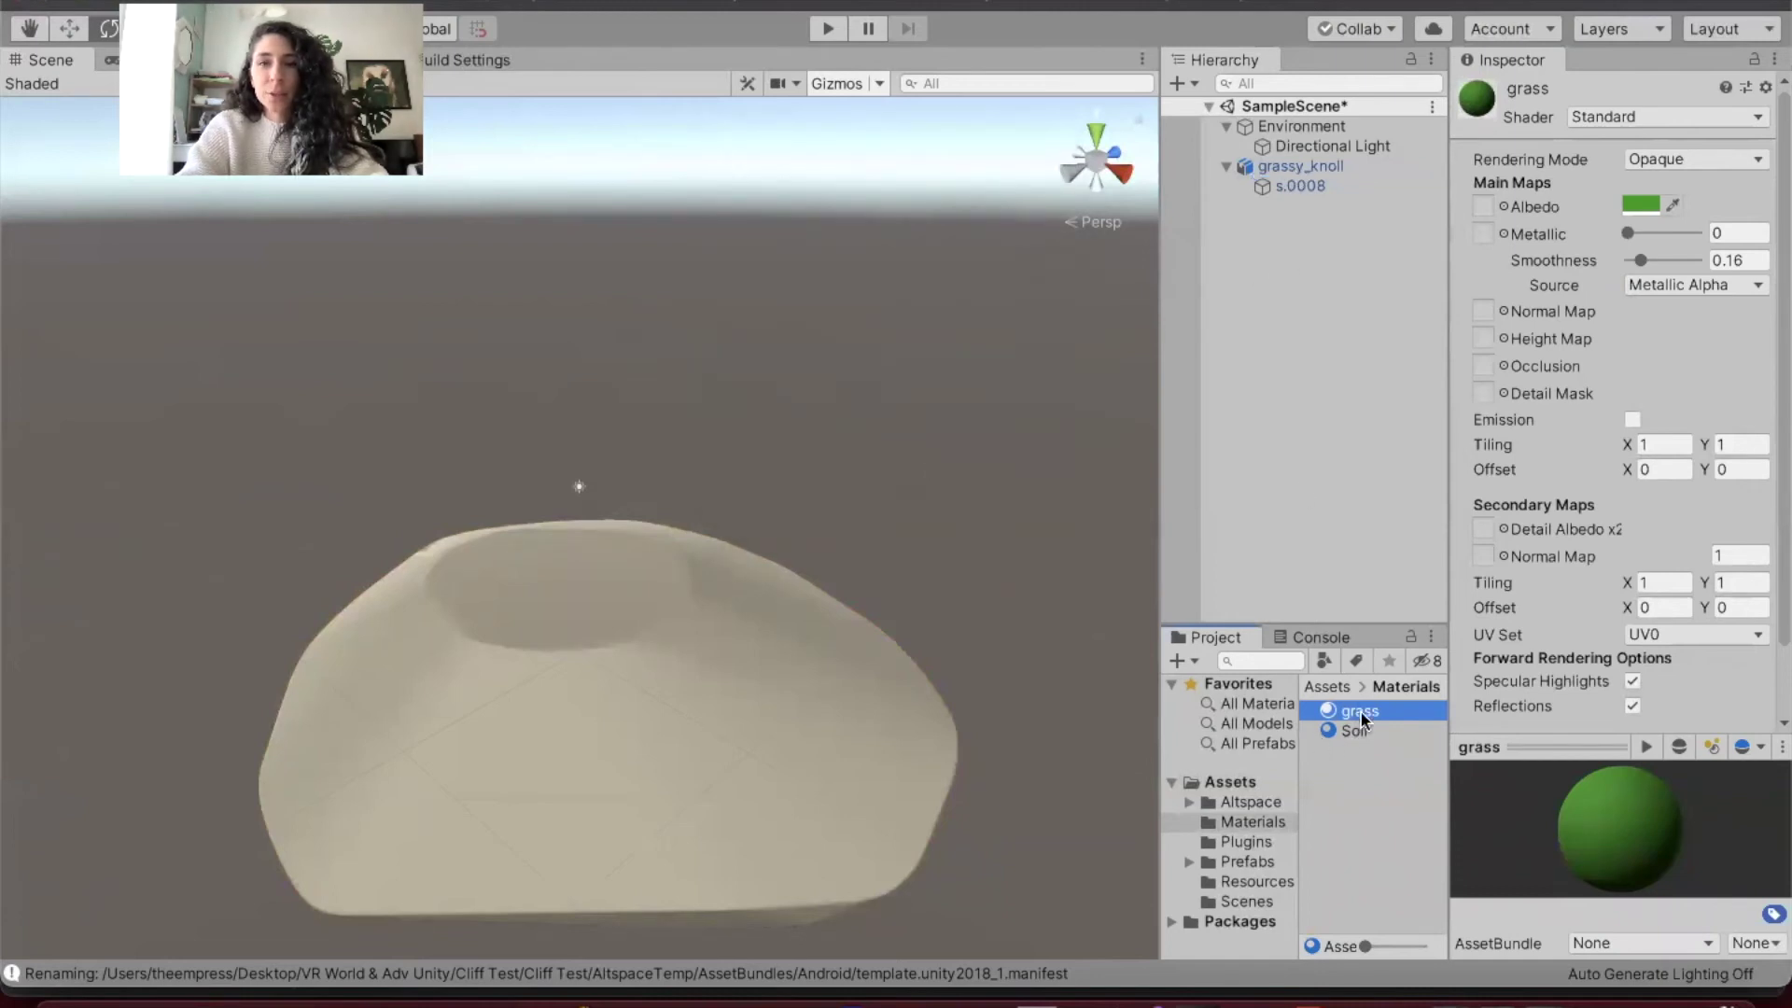
left_click_drag(1361, 714, 1281, 183)
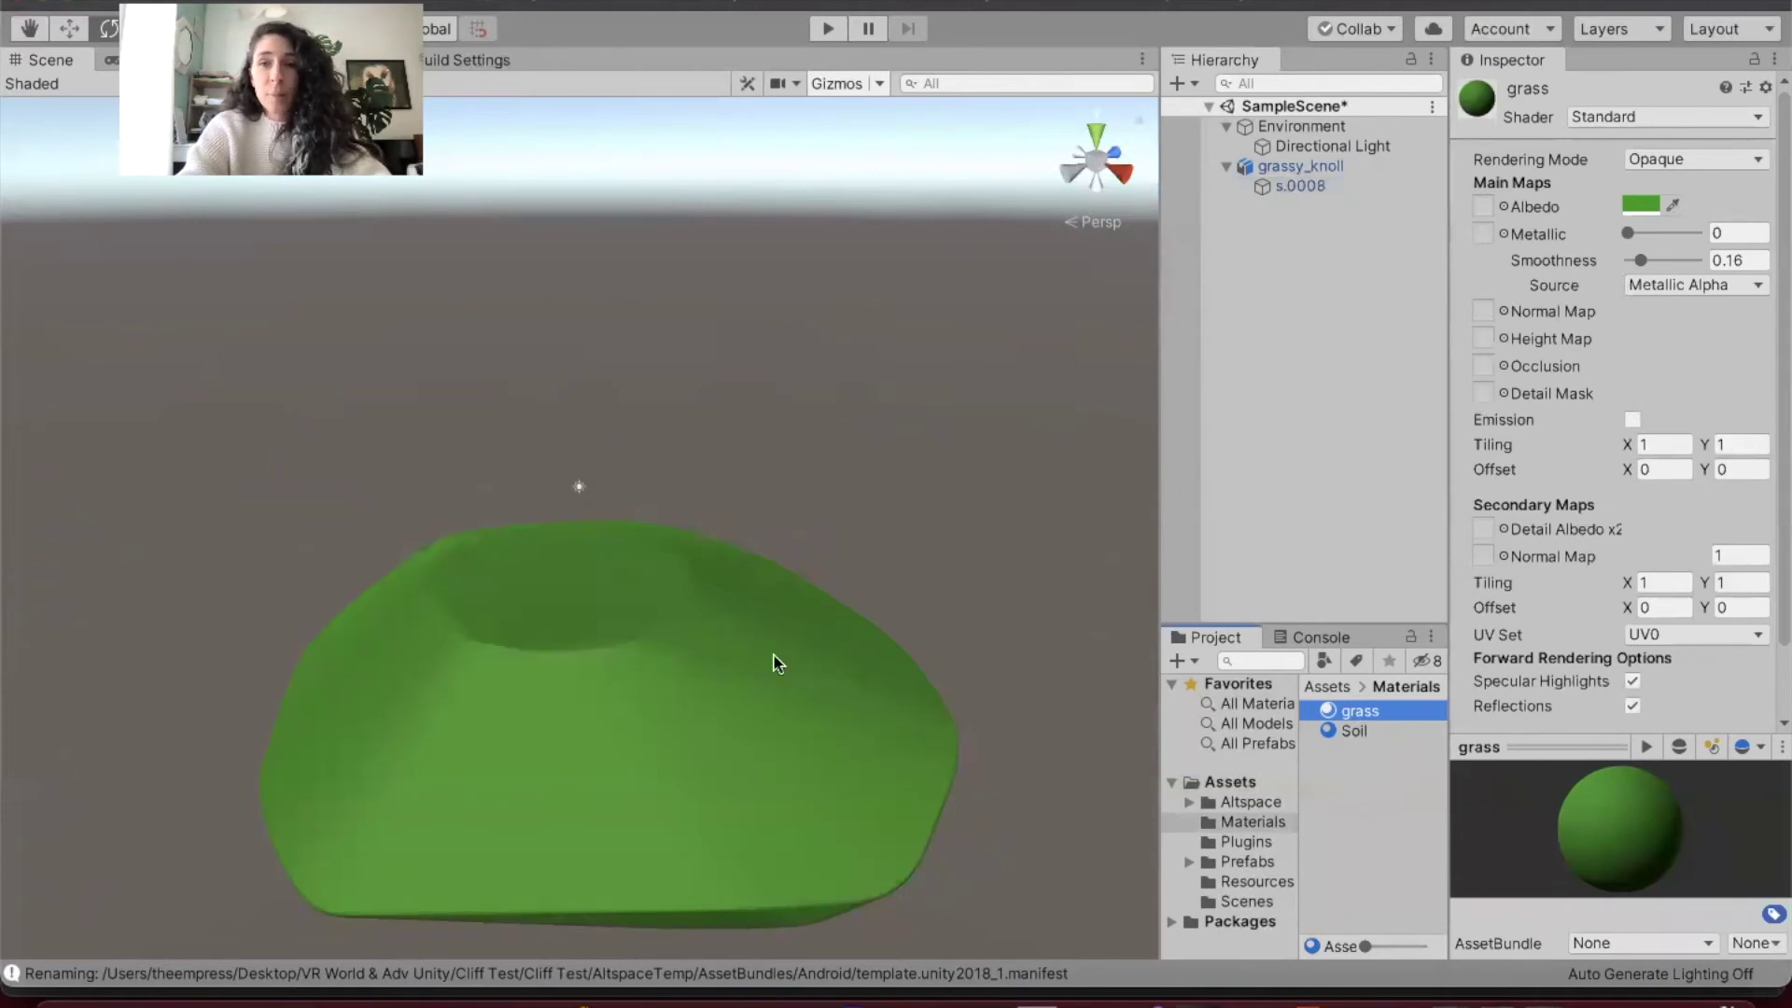
Darken the grass material's albedo colour to hex 21820B and set its smoothness to 0.18
left_click(1643, 206)
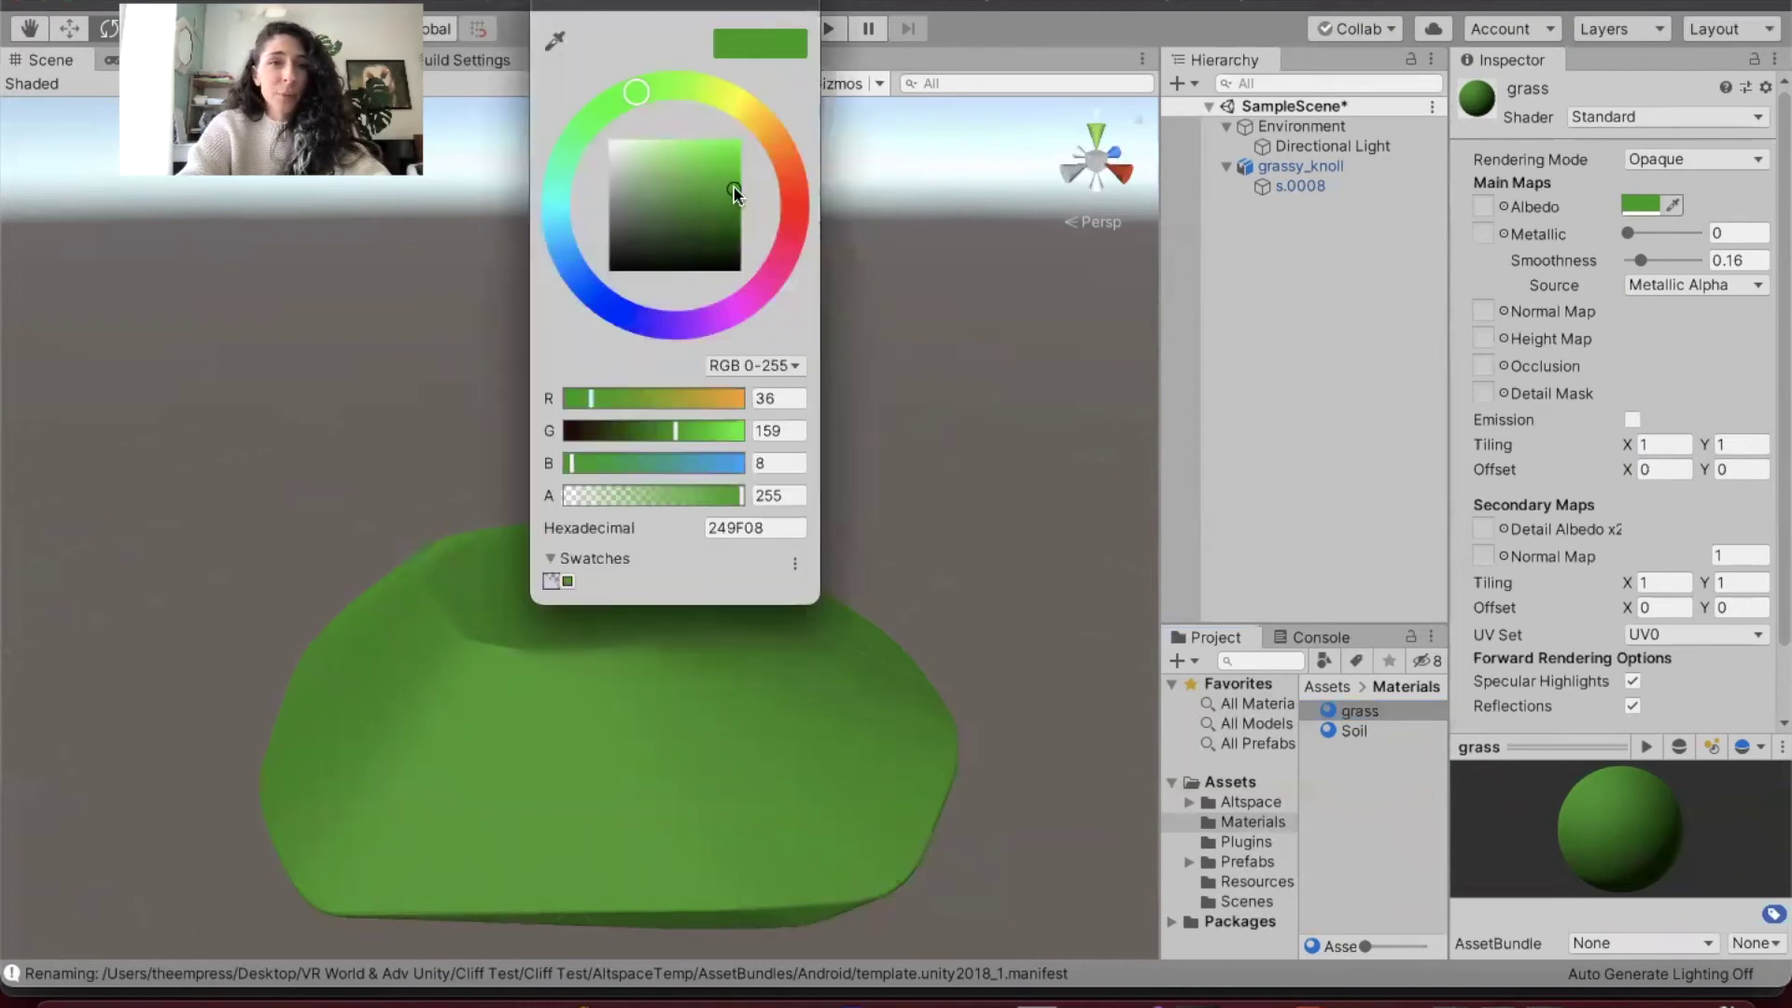
left_click_drag(735, 192, 731, 204)
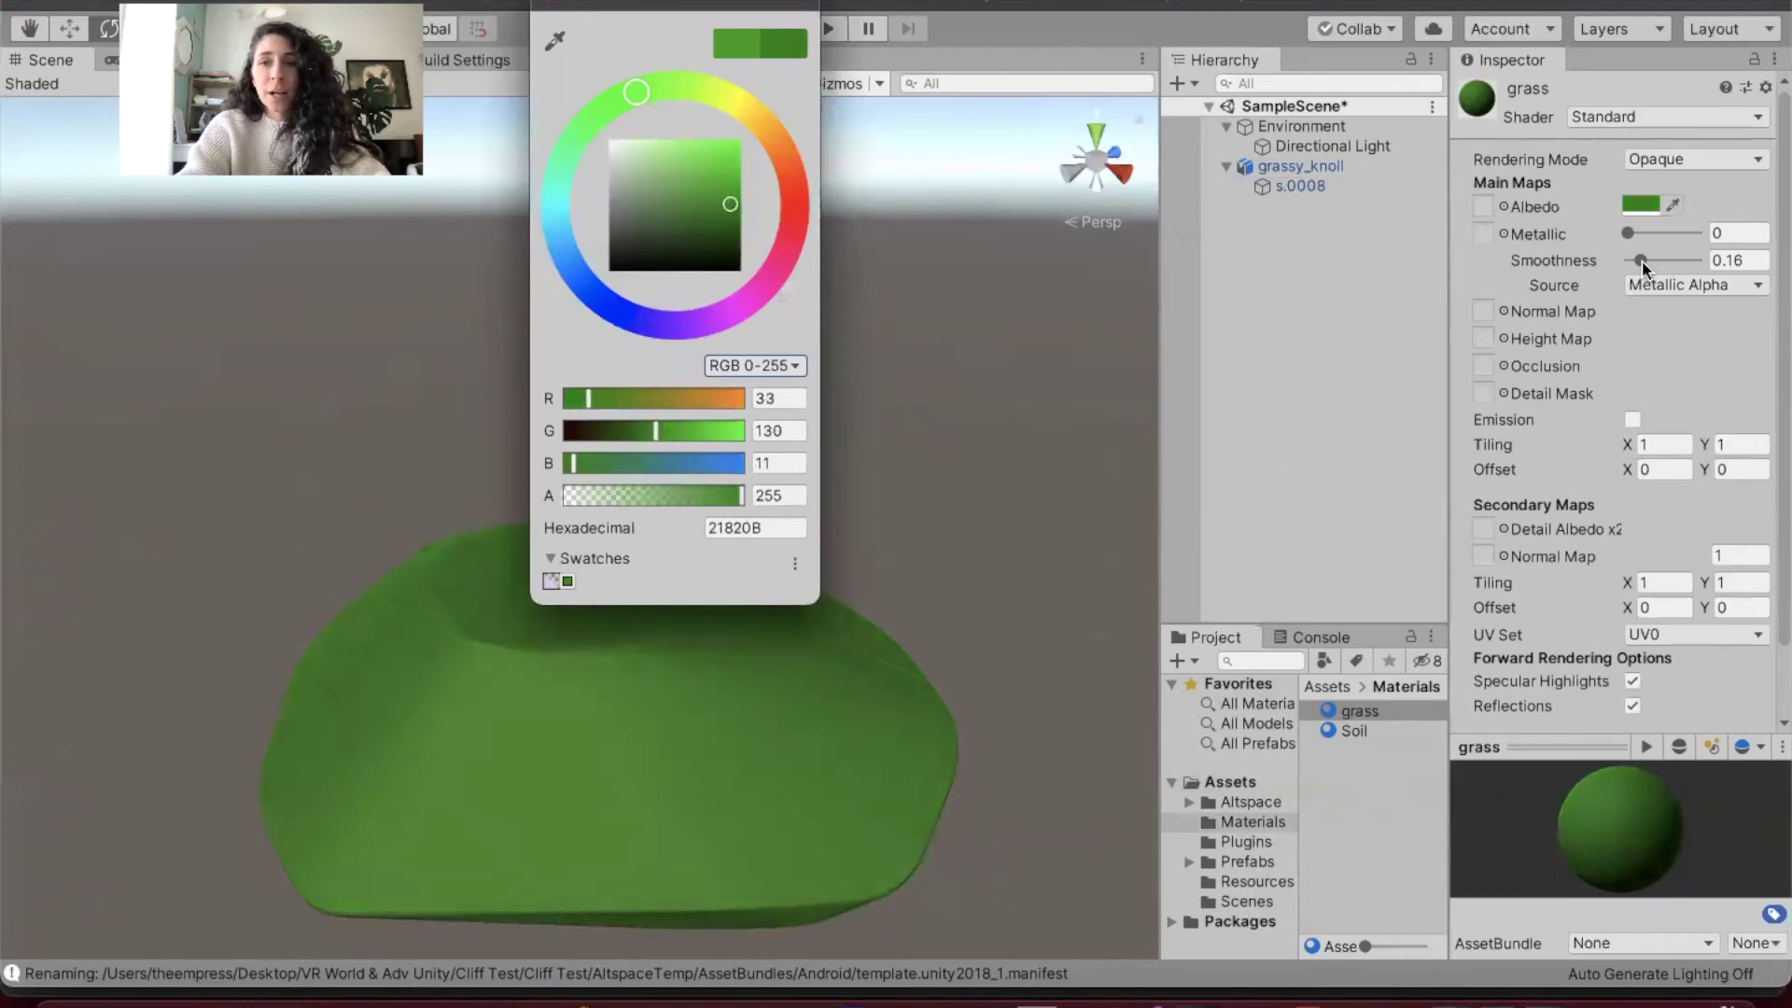
mouse_move(1641, 260)
left_mouse_down()
mouse_move(1625, 261)
mouse_move(1686, 264)
mouse_move(1643, 265)
left_mouse_up()
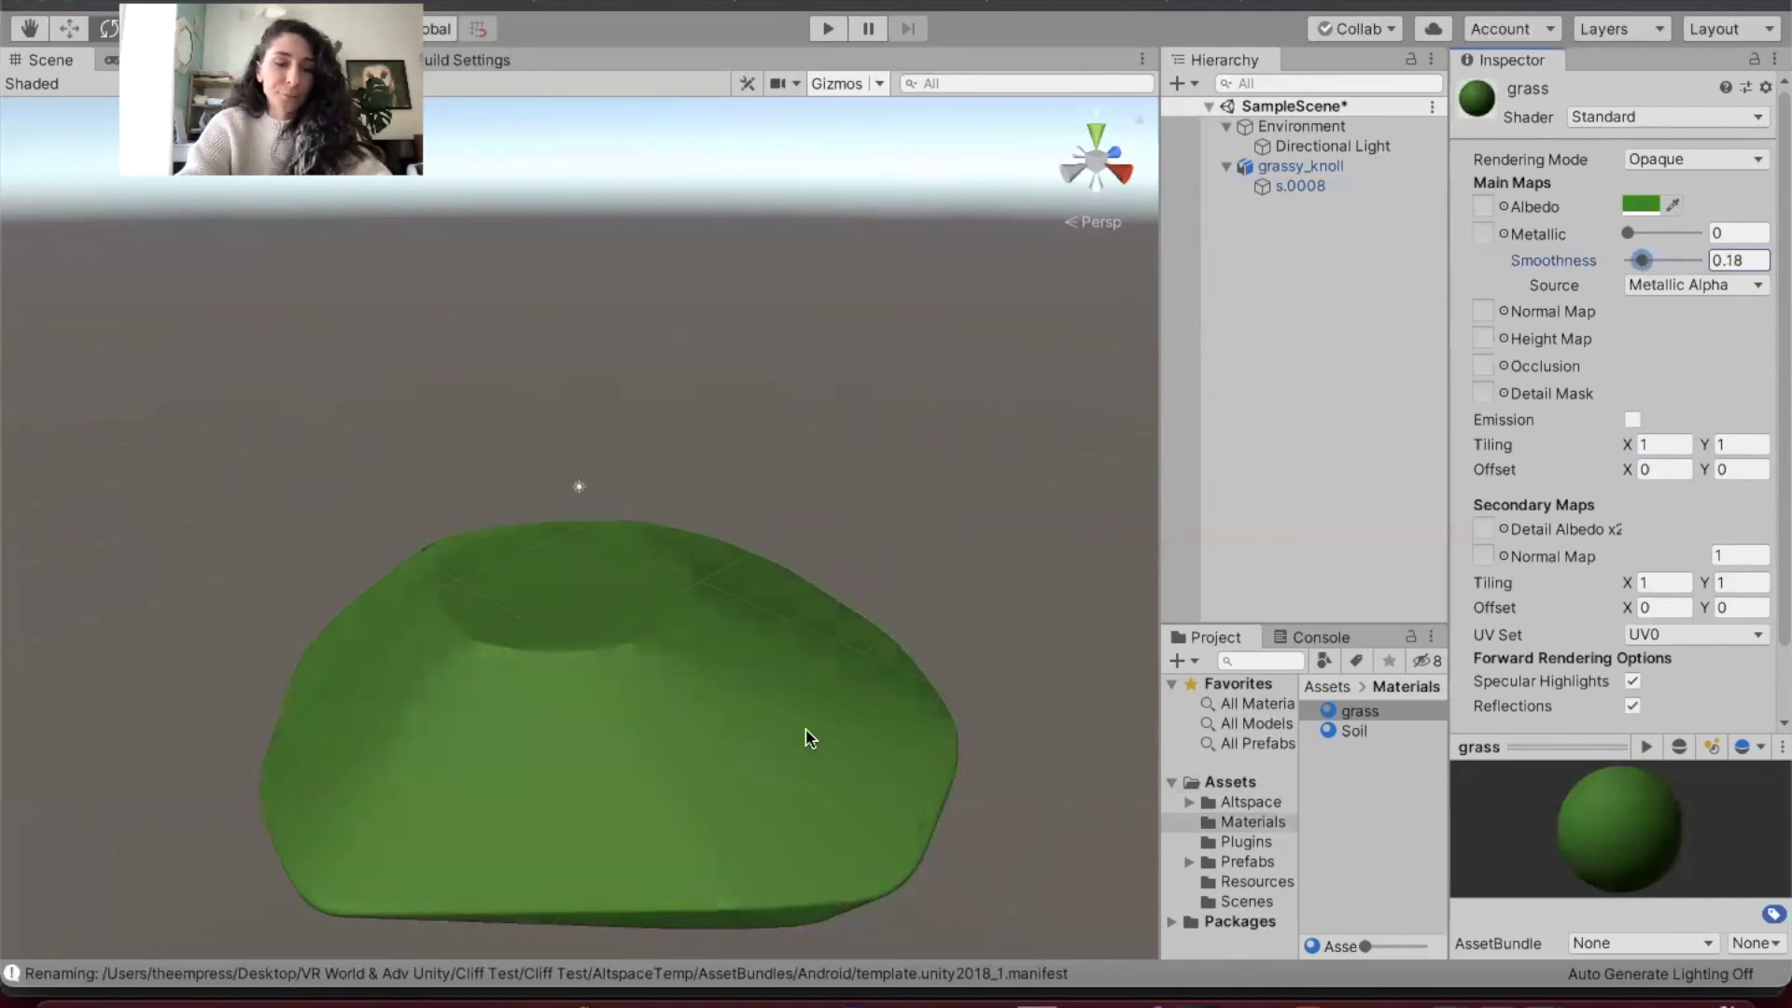
left_click_drag(748, 660, 290, 800, "alt")
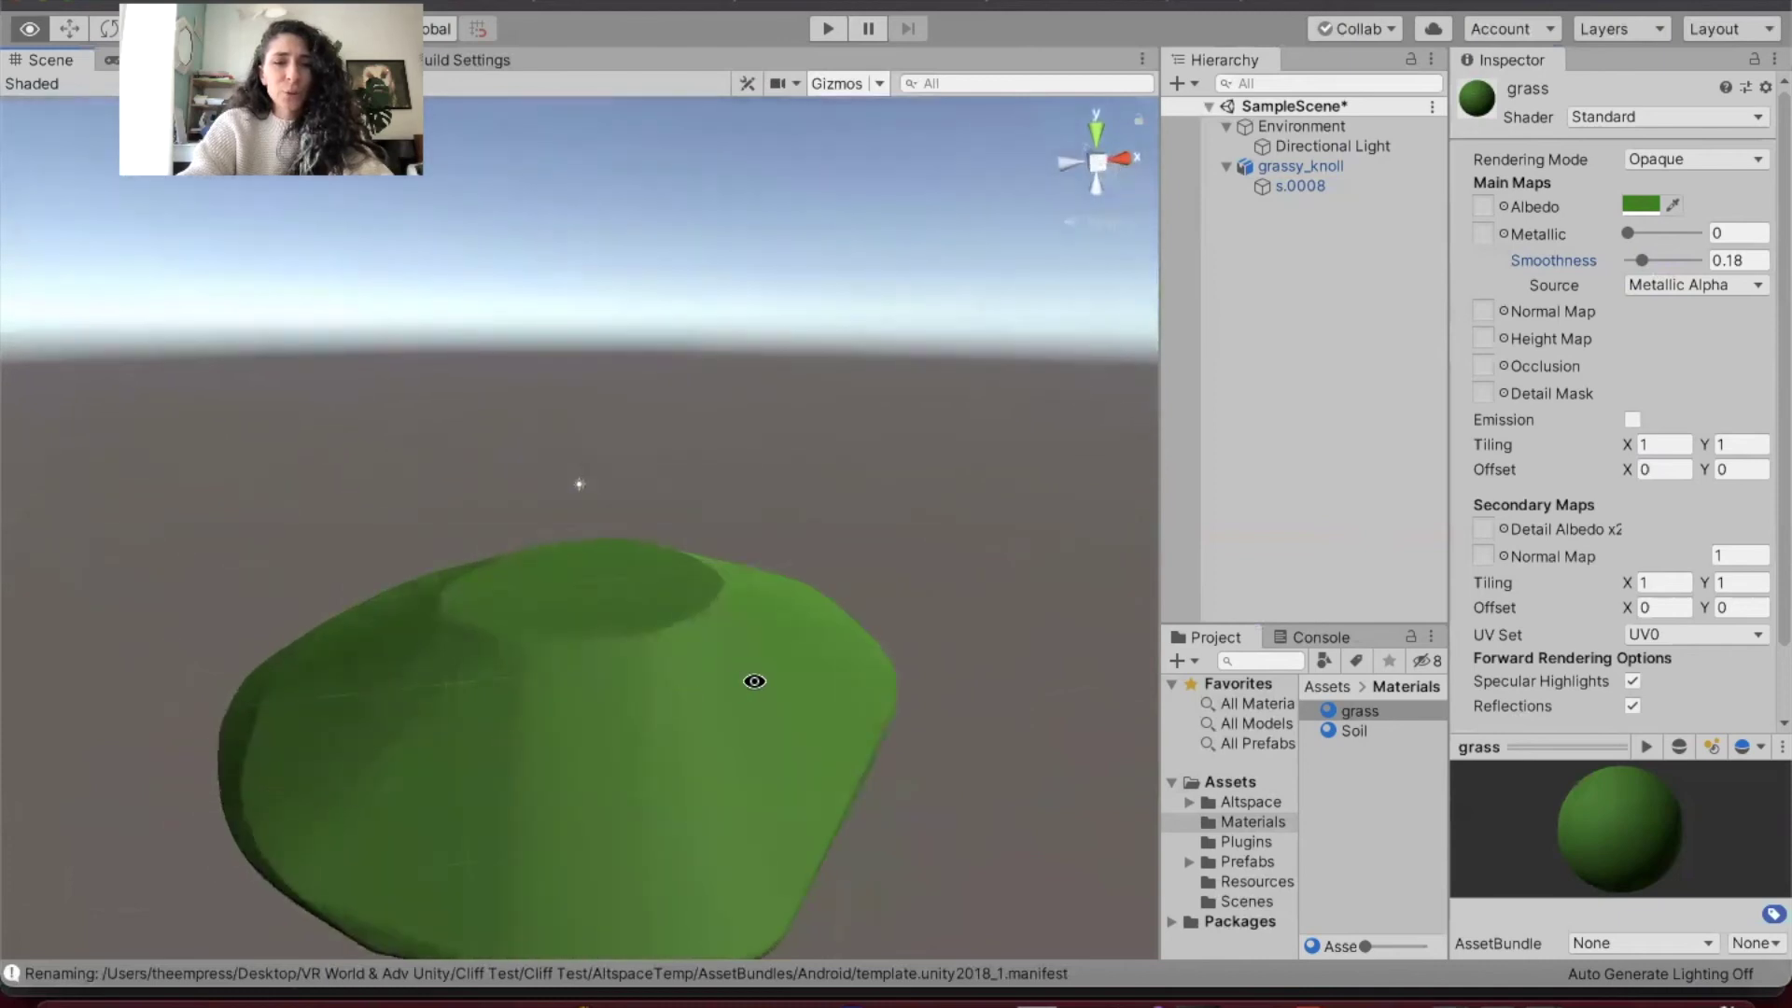
left_click_drag(755, 681, 197, 768, "alt")
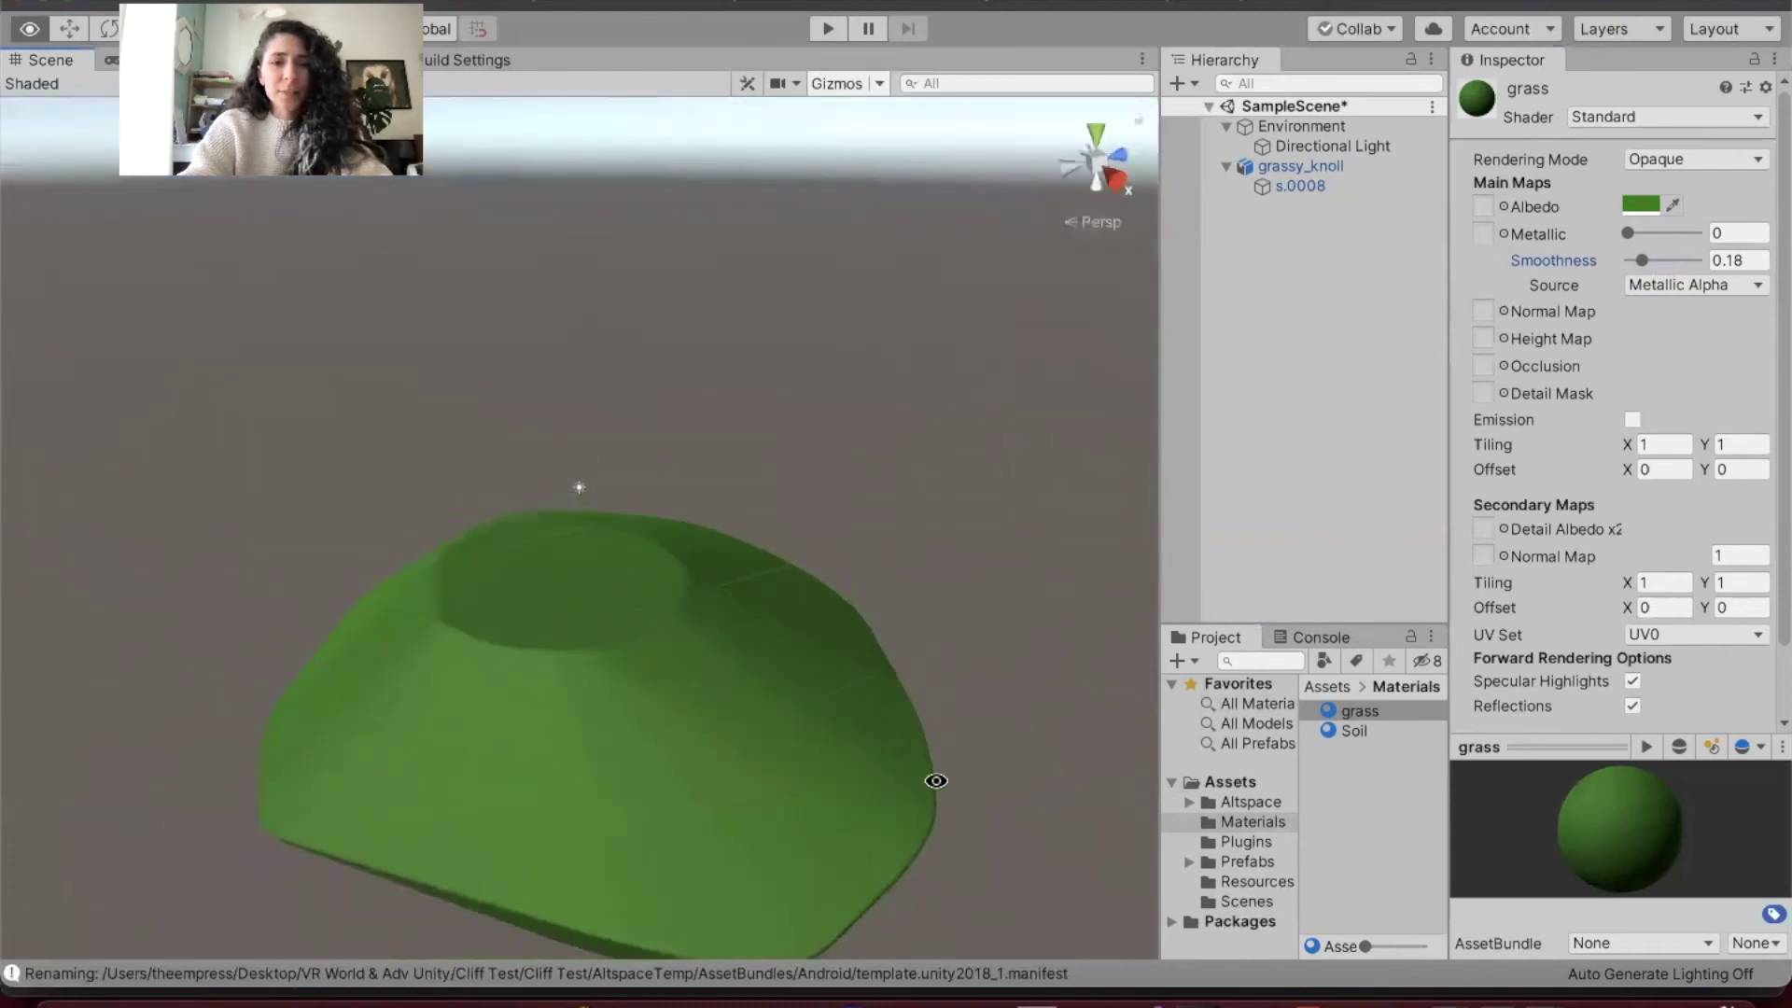
left_click_drag(819, 840, 1196, 684, "alt")
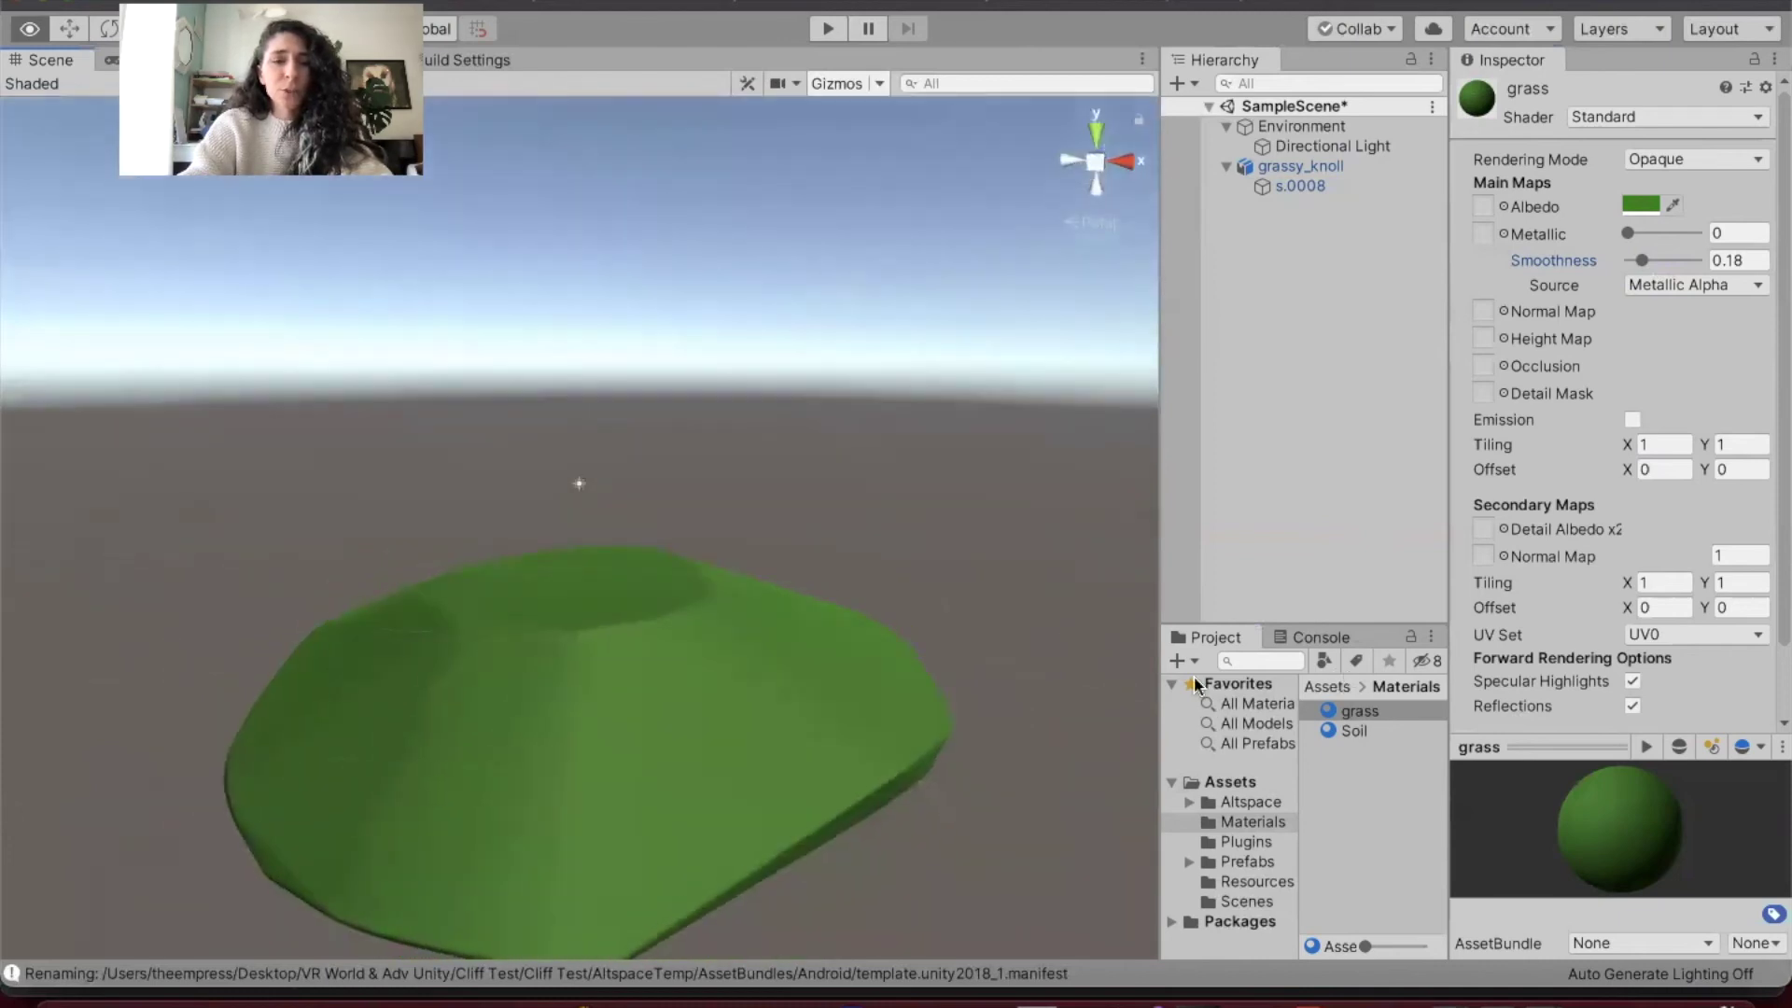
left_click_drag(843, 746, 520, 860, "alt")
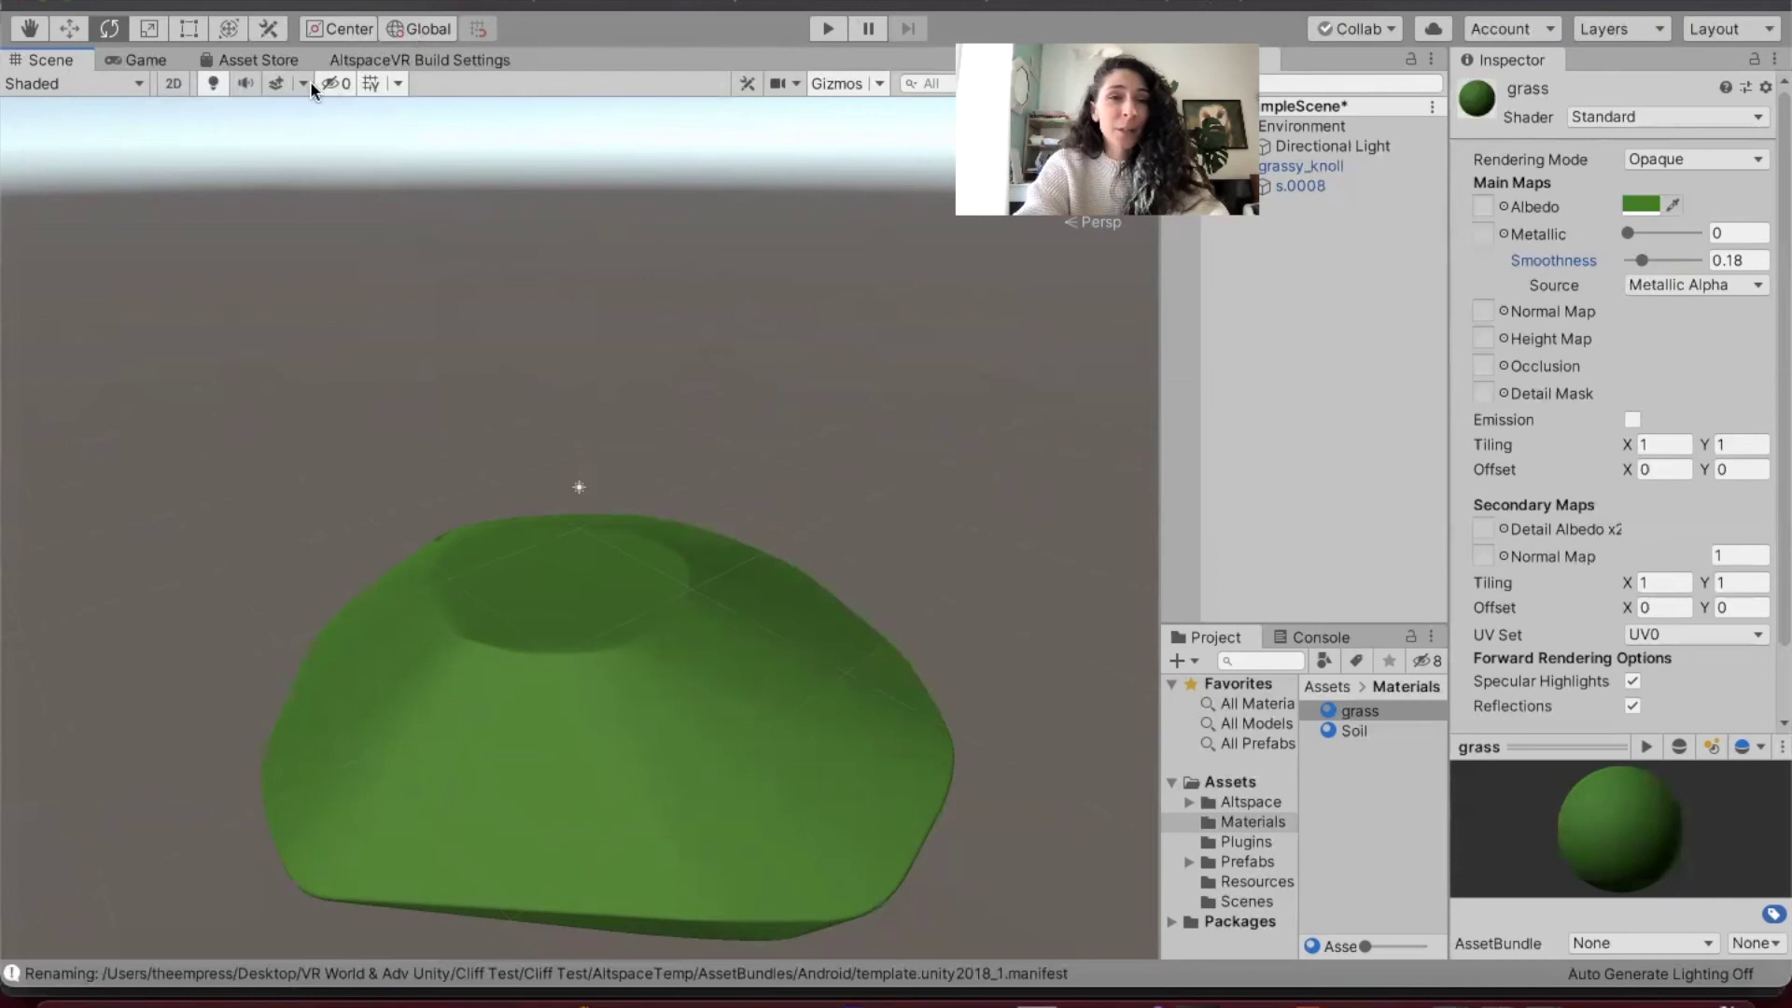
Build and upload the Grassy Knoll template for Windows and Android from the AltspaceVR build settings
left_click(361, 62)
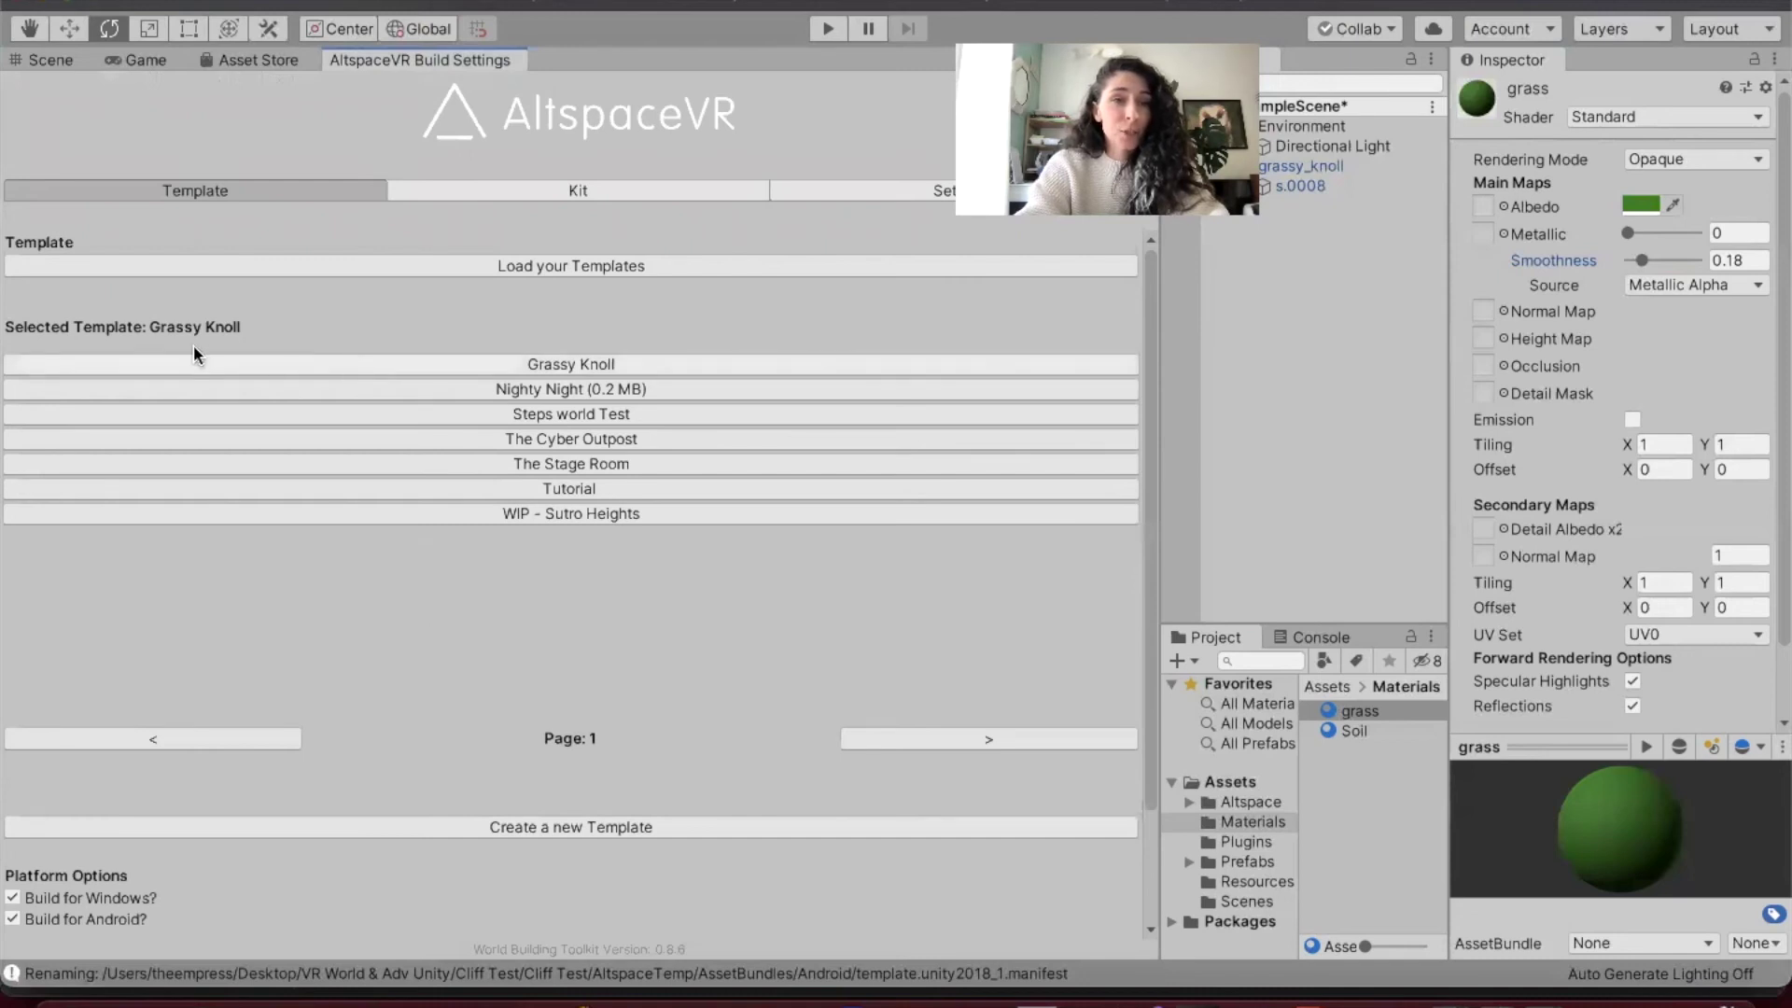
scroll(607, 680, "down", 3)
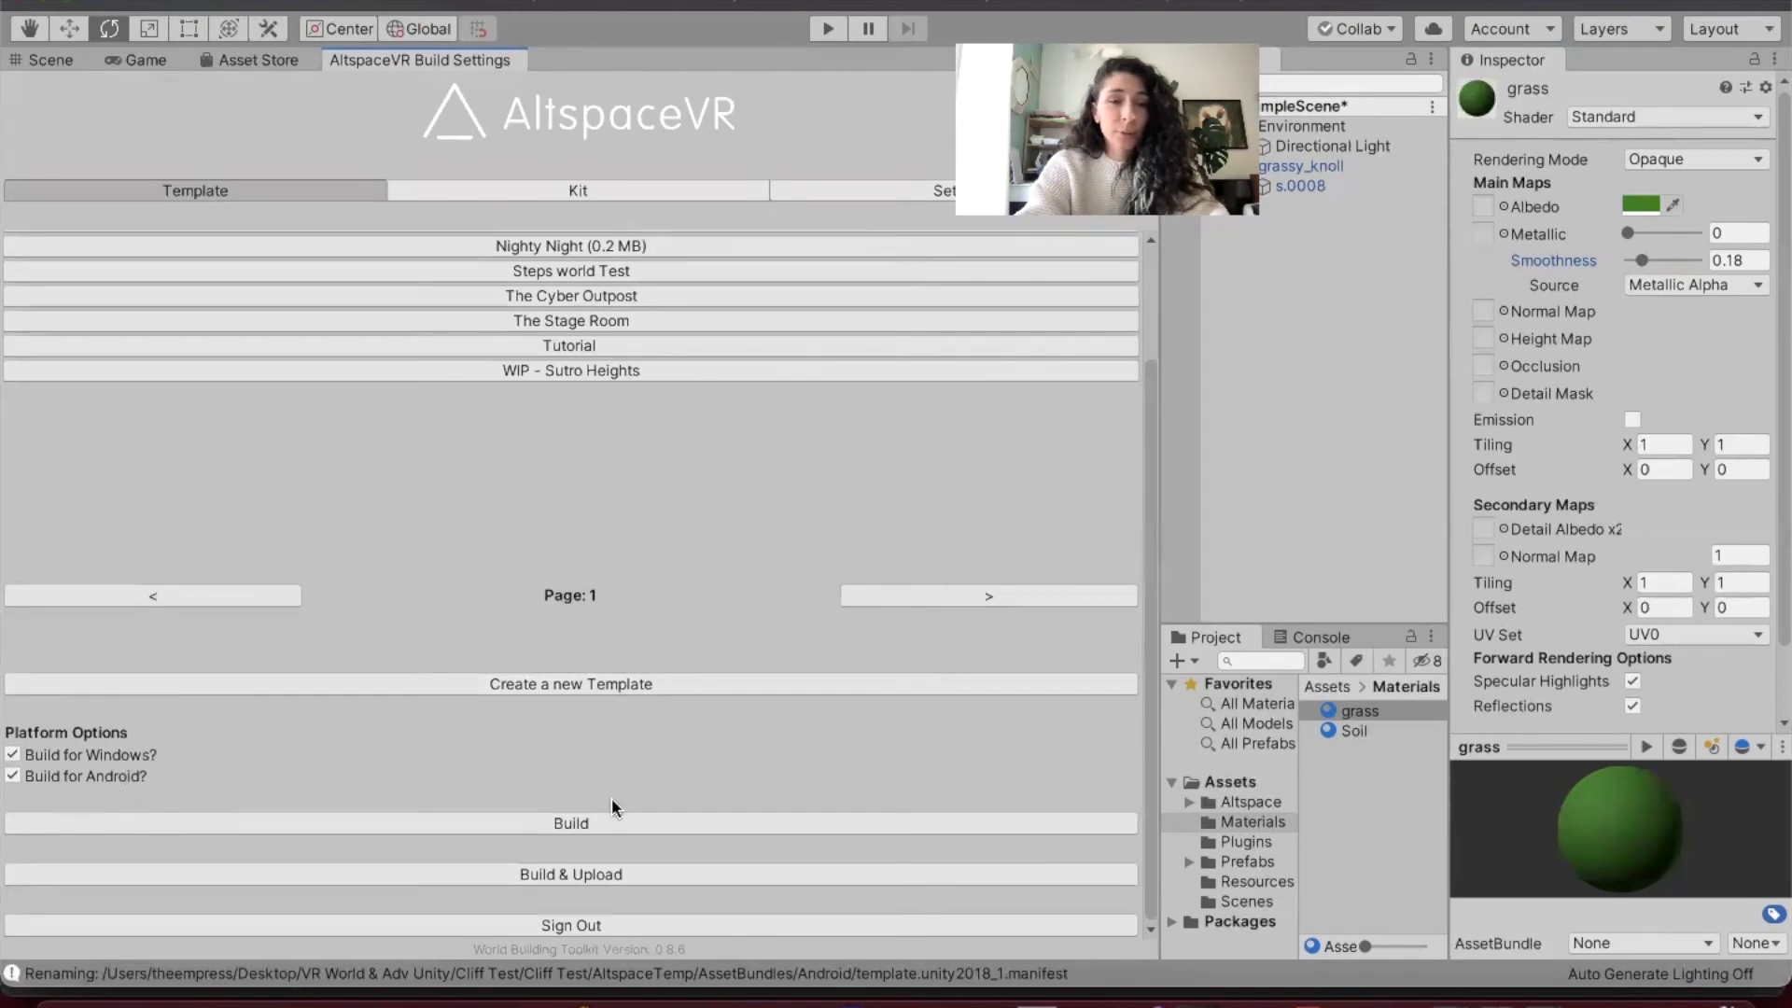
left_click(561, 872)
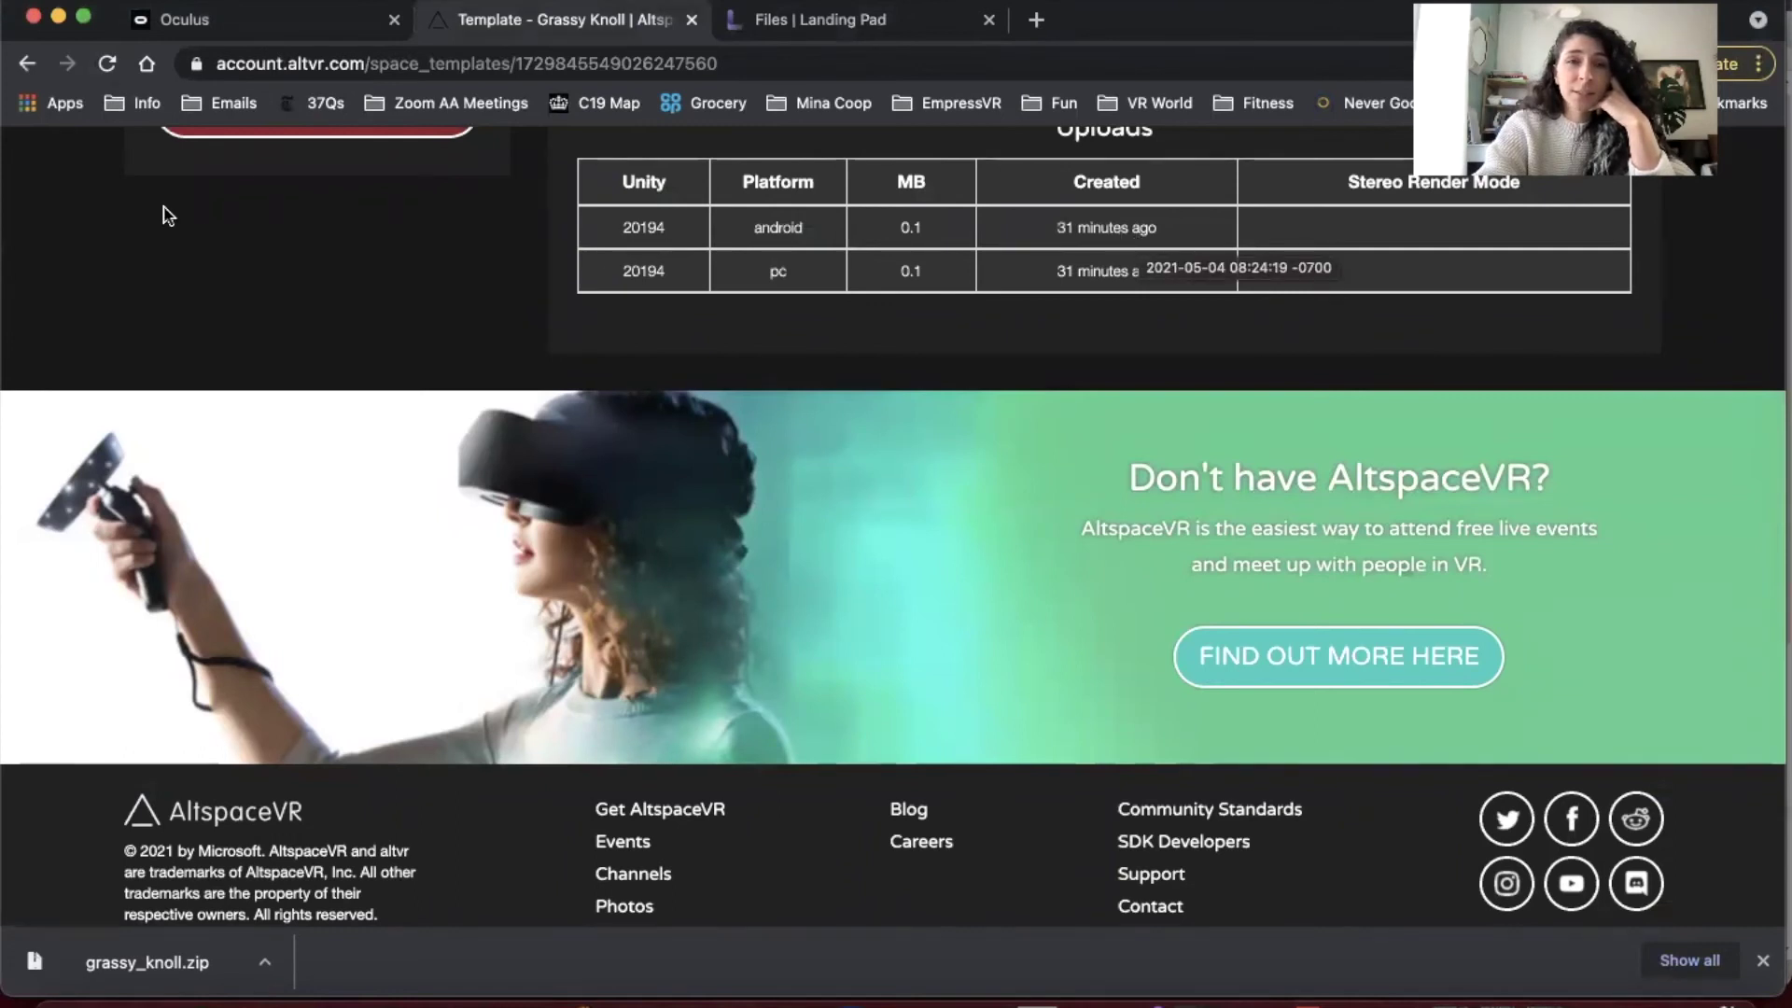
Check the upload status in Unity and reload the Grassy Knoll template page to examine when its android and pc uploads were created
left_click(108, 65)
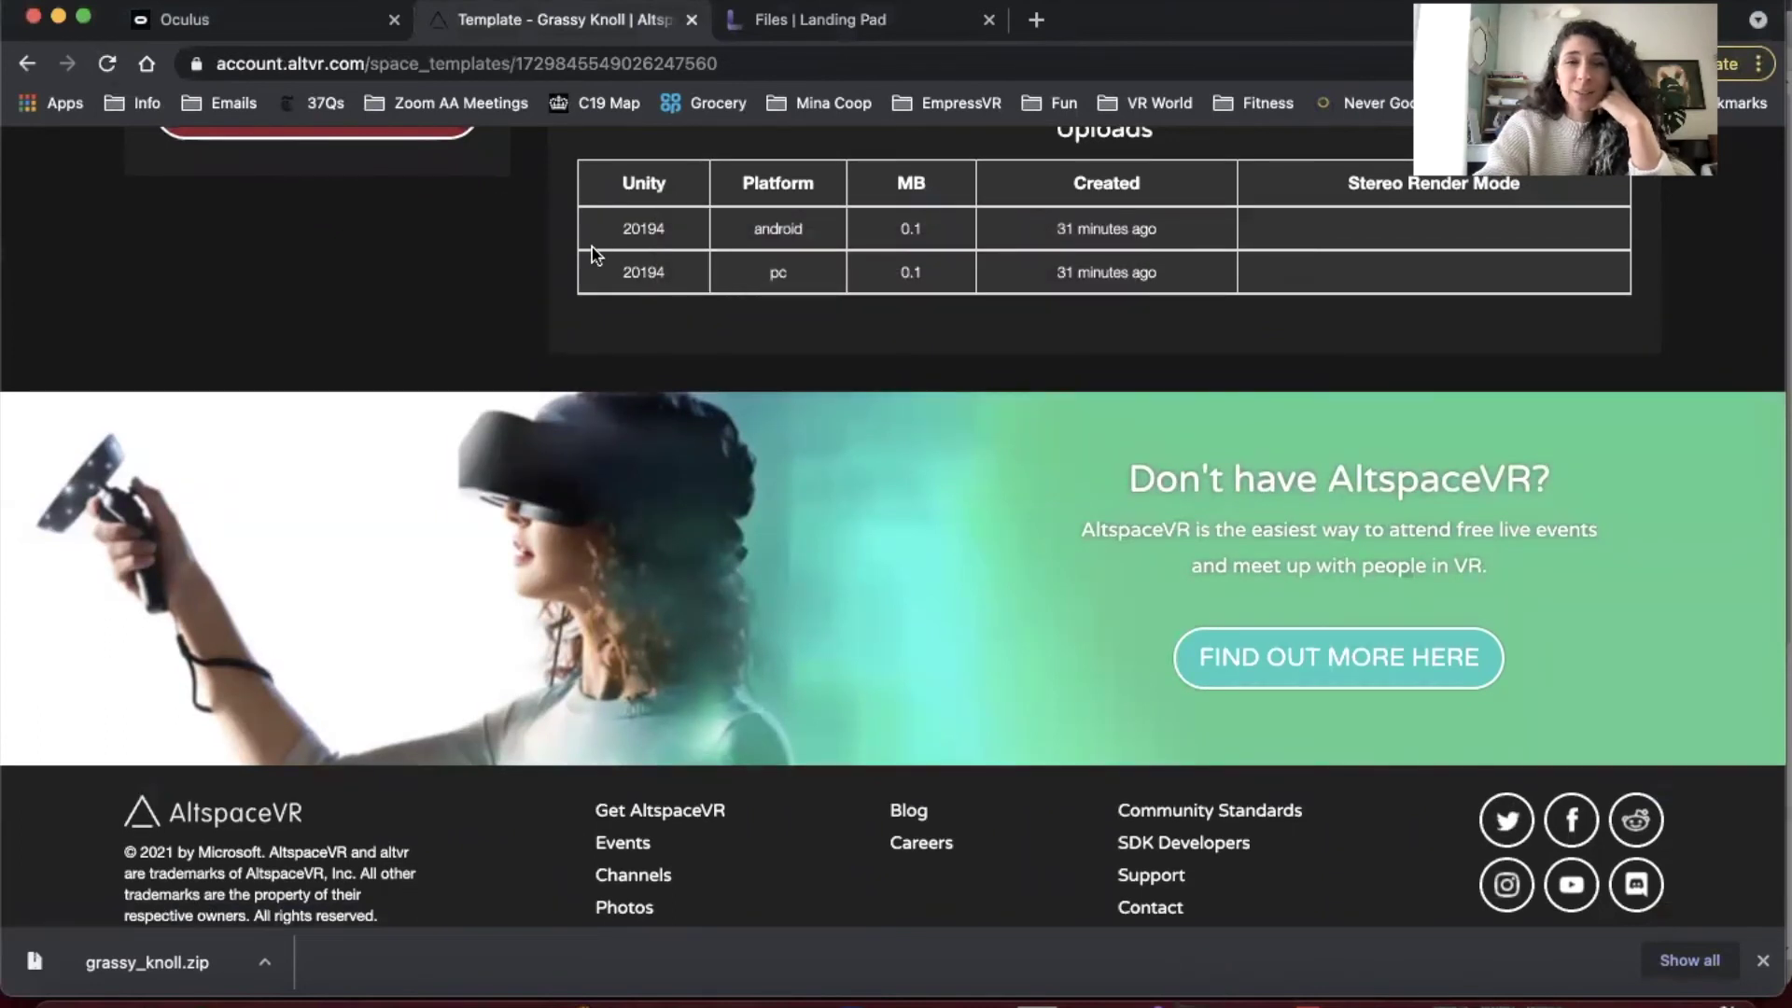
scroll(538, 327, "up", 6)
scroll(539, 329, "down", 1)
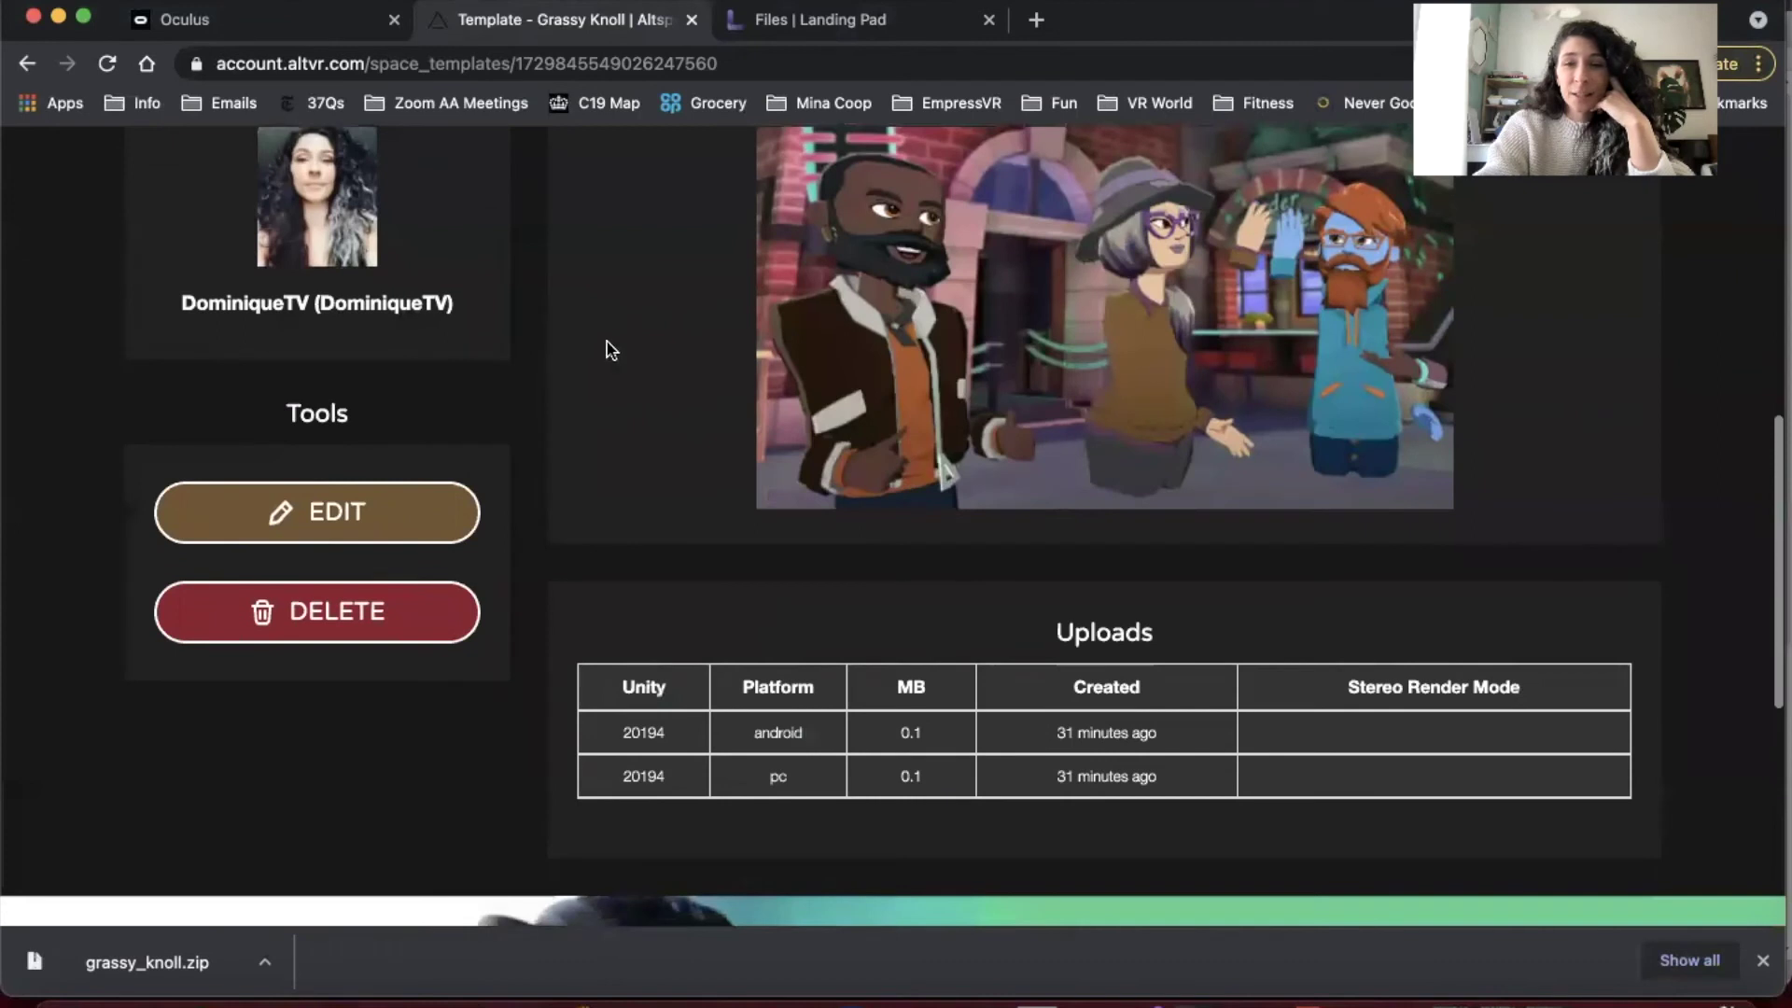
key("ctrl+Up")
left_click(625, 684)
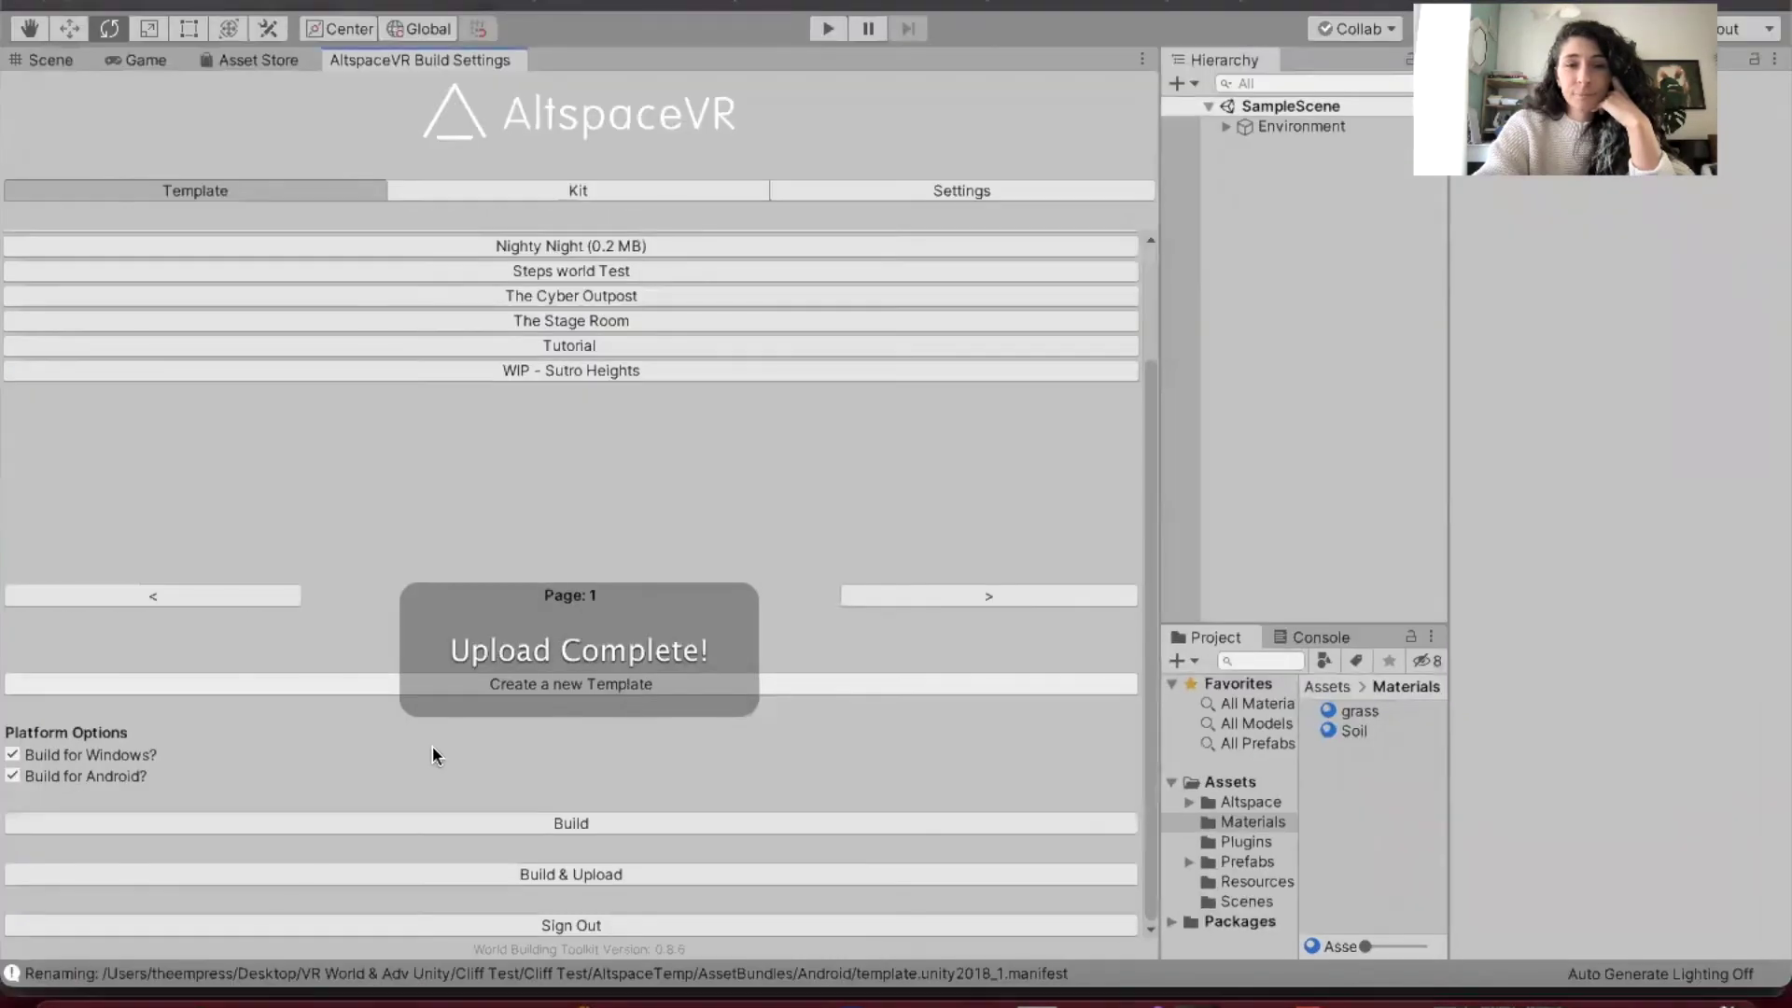
key("ctrl+Up")
left_click(1366, 560)
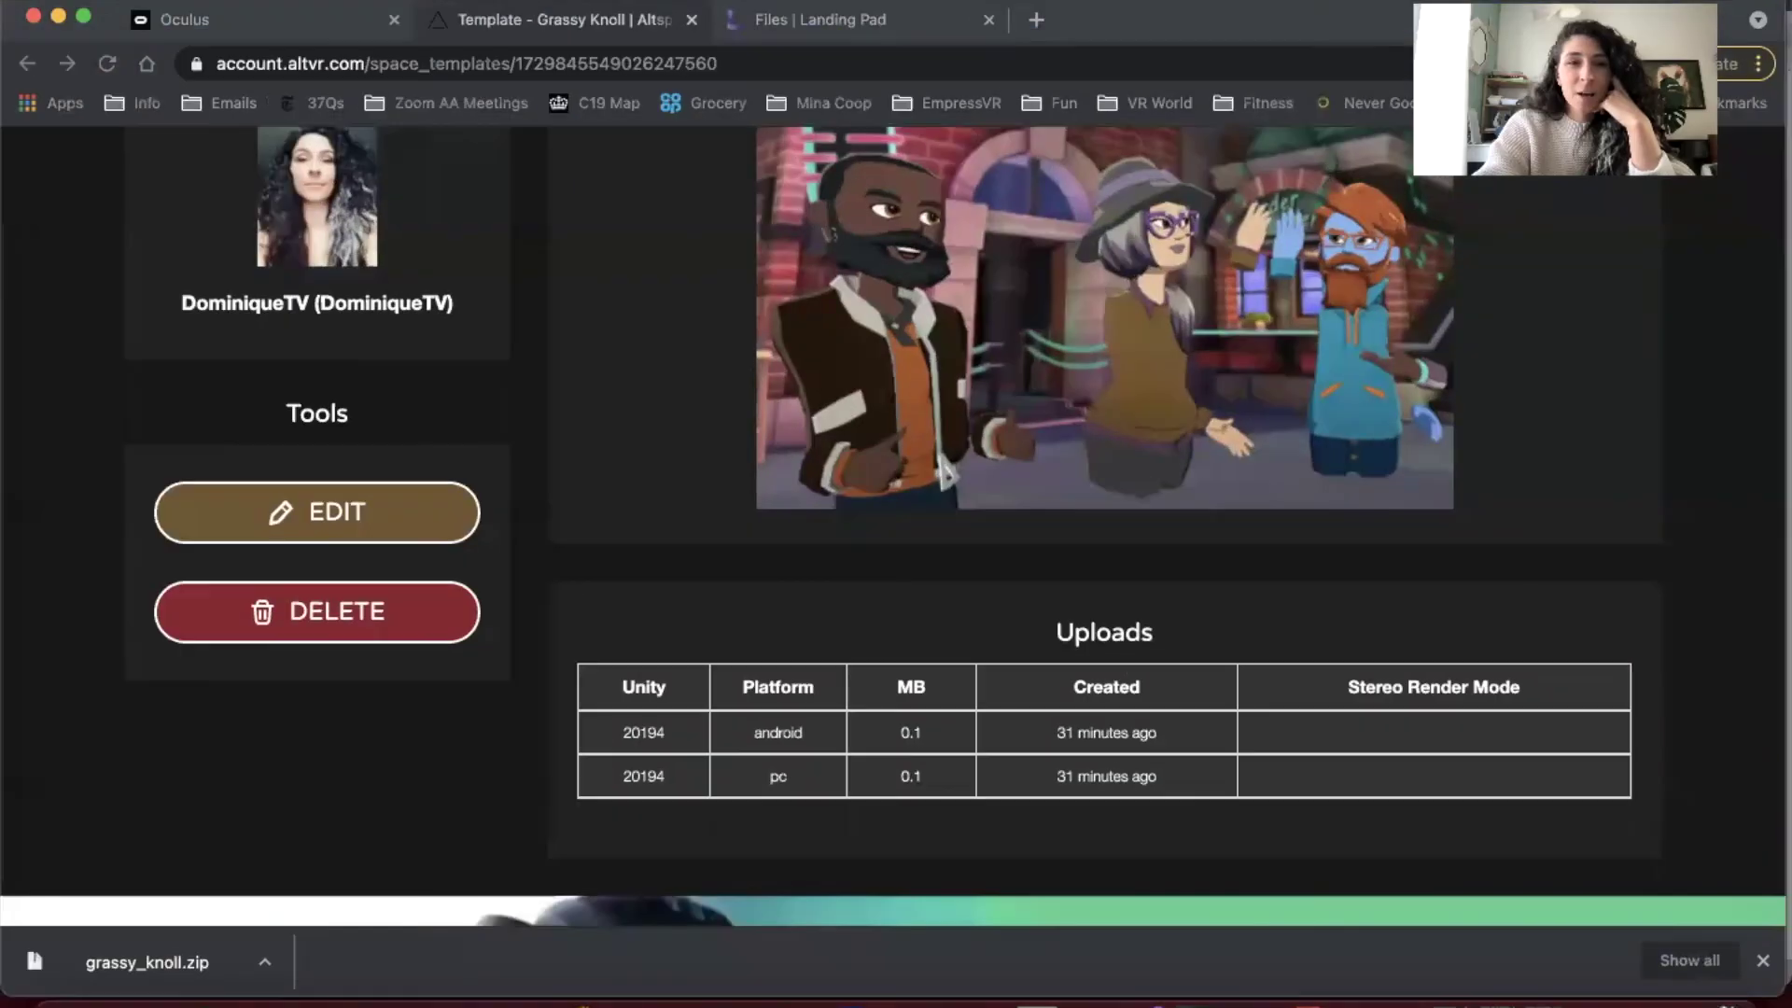
left_click(104, 67)
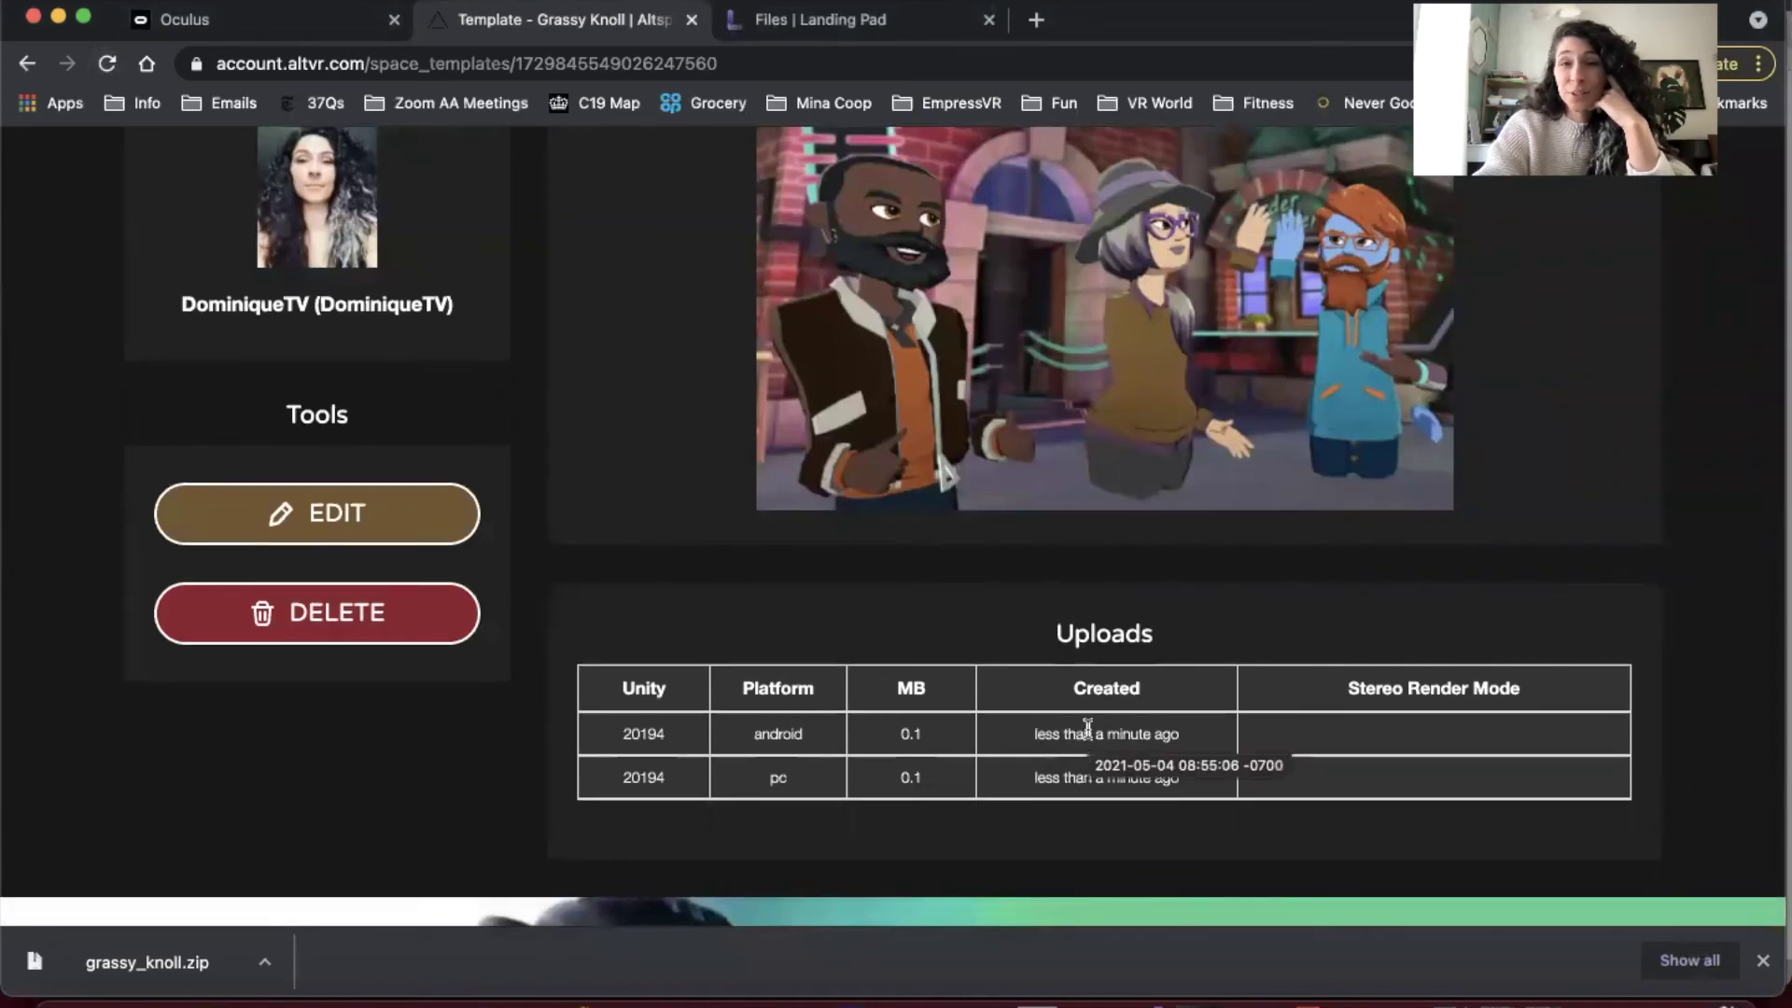
Open the Oculus casting page in the browser and show the headset casting instructions
key("ctrl+Up")
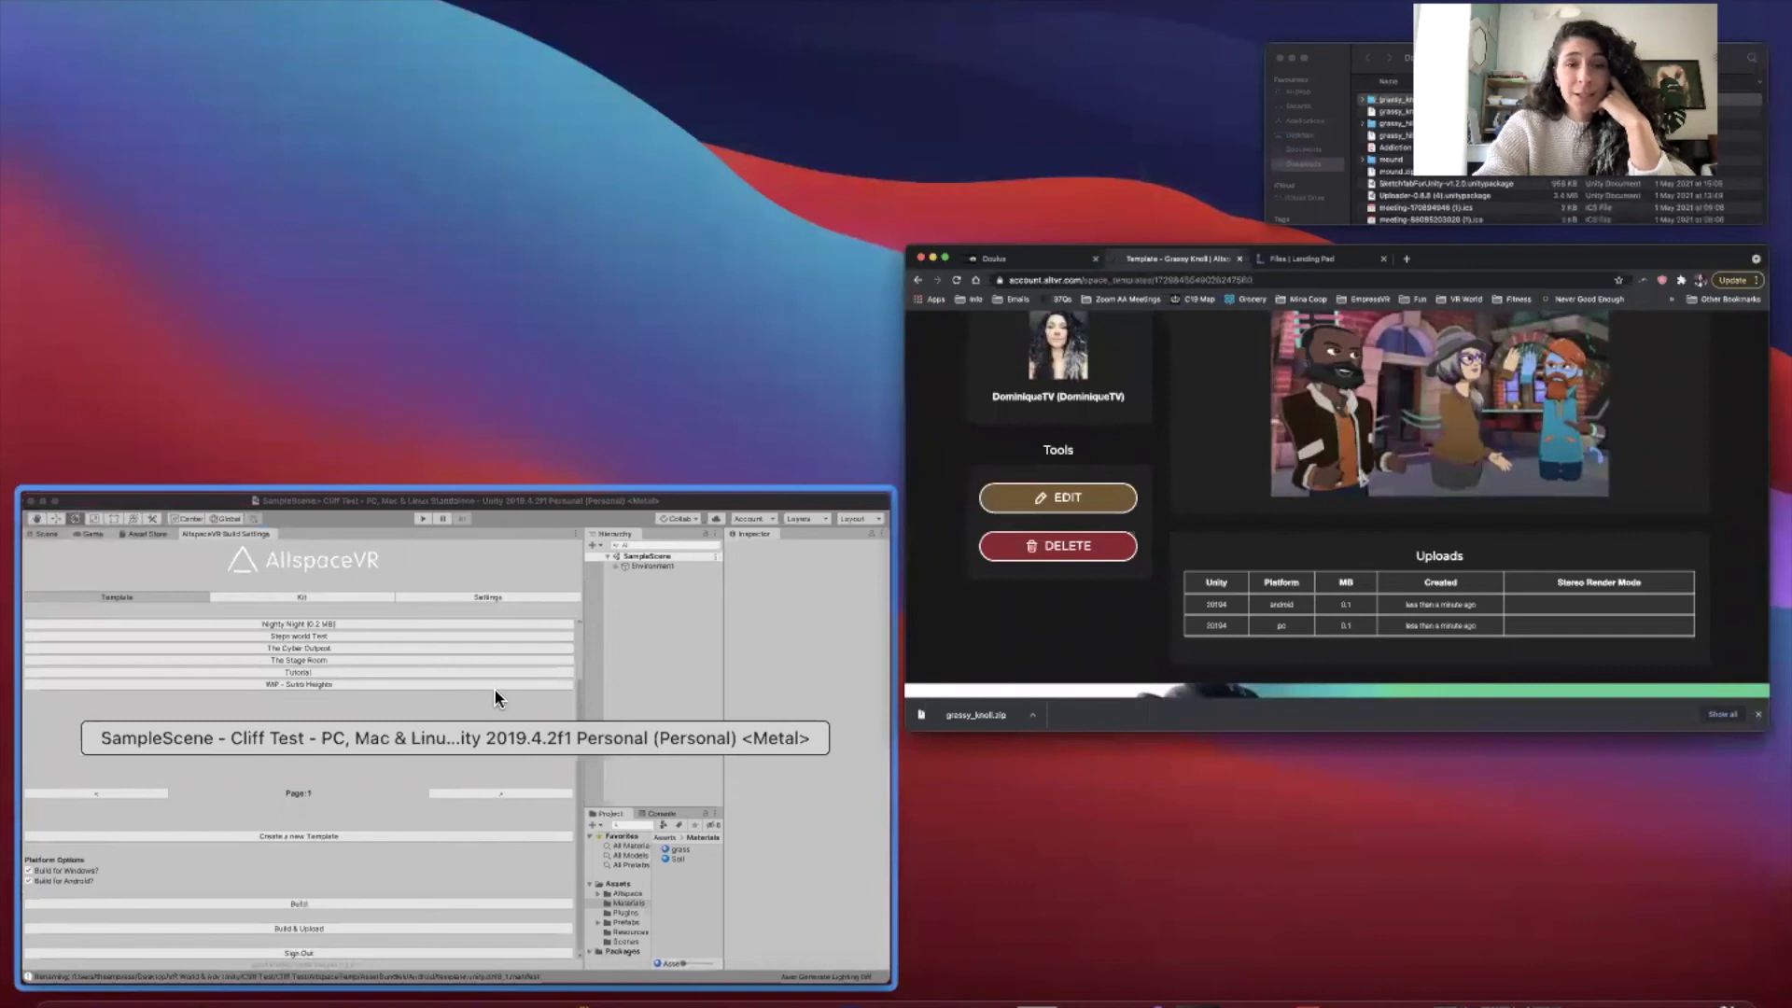
left_click(1232, 399)
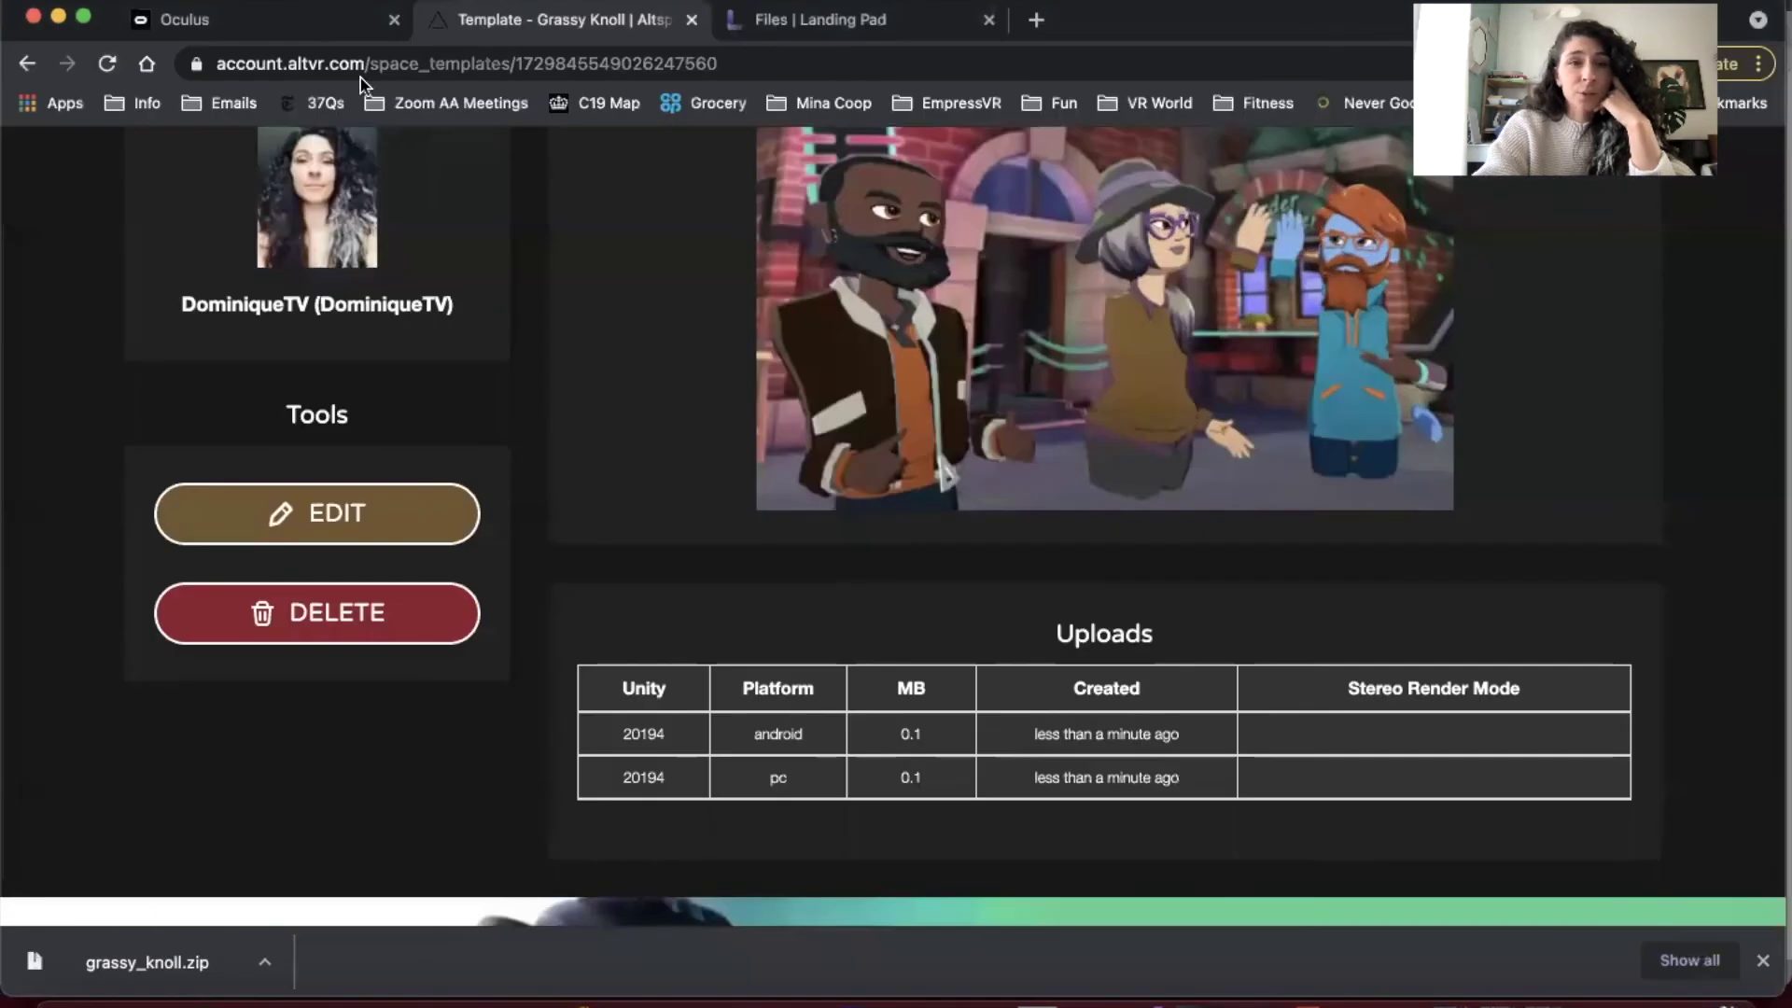
left_click(271, 36)
scroll(339, 285, "up", 5)
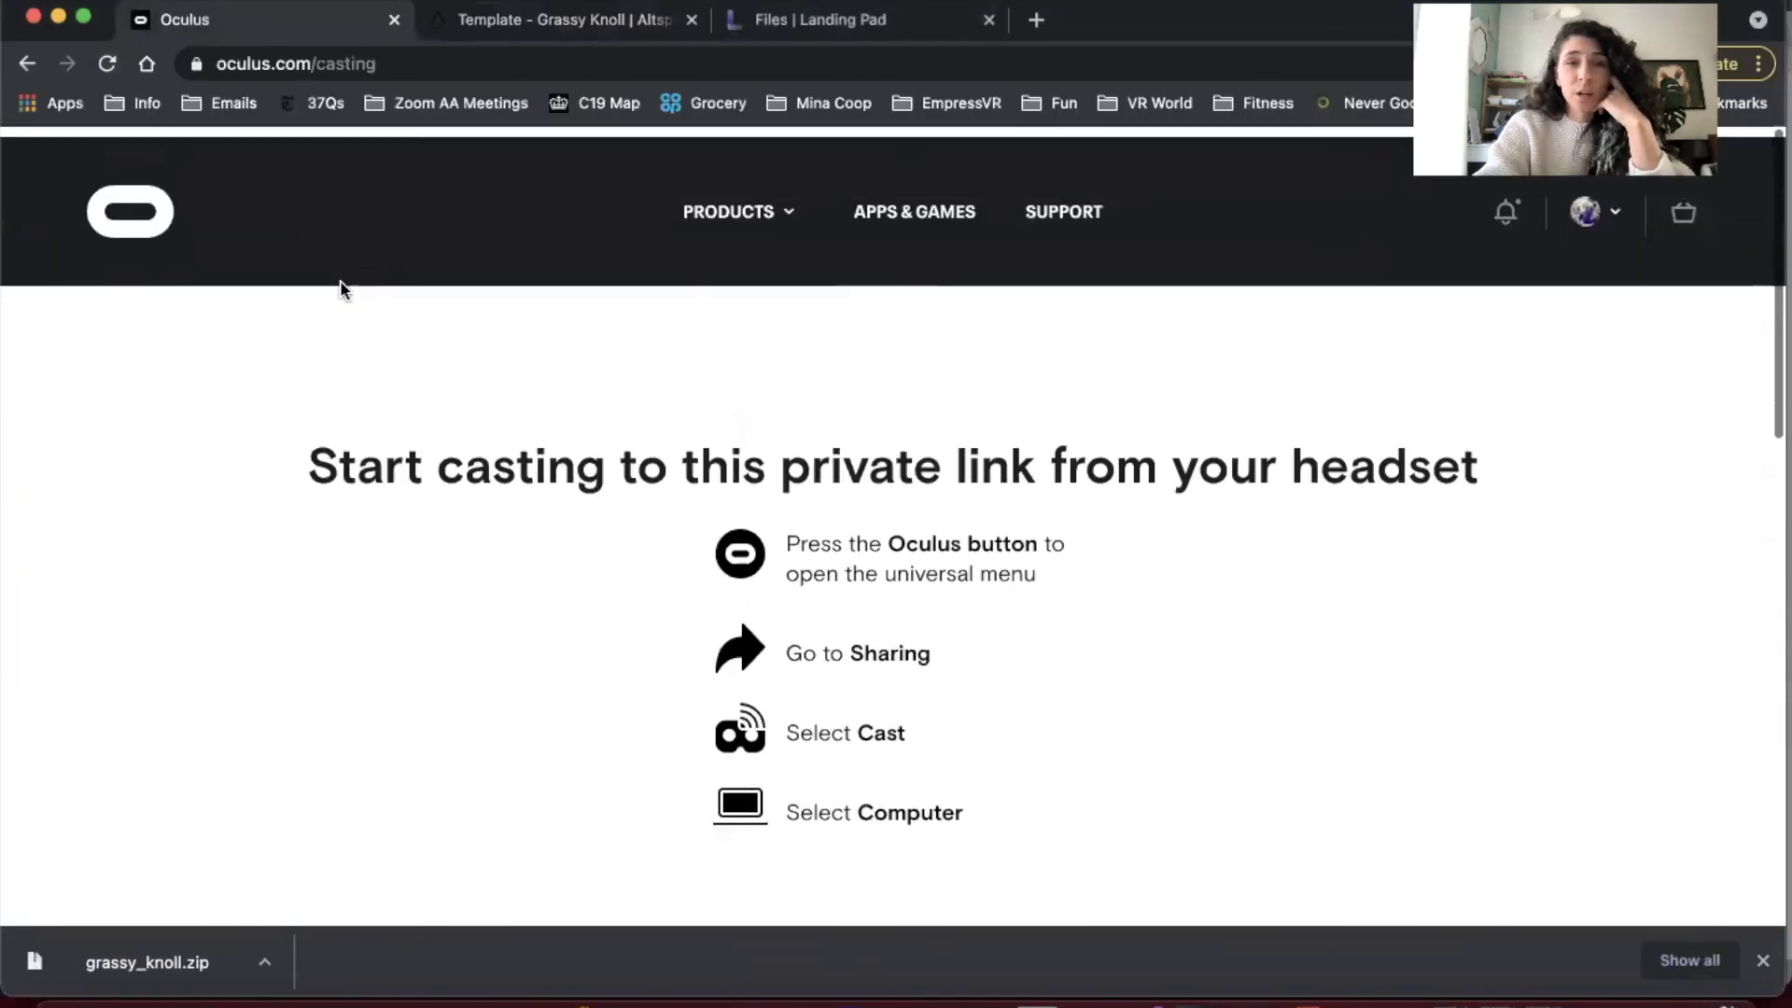